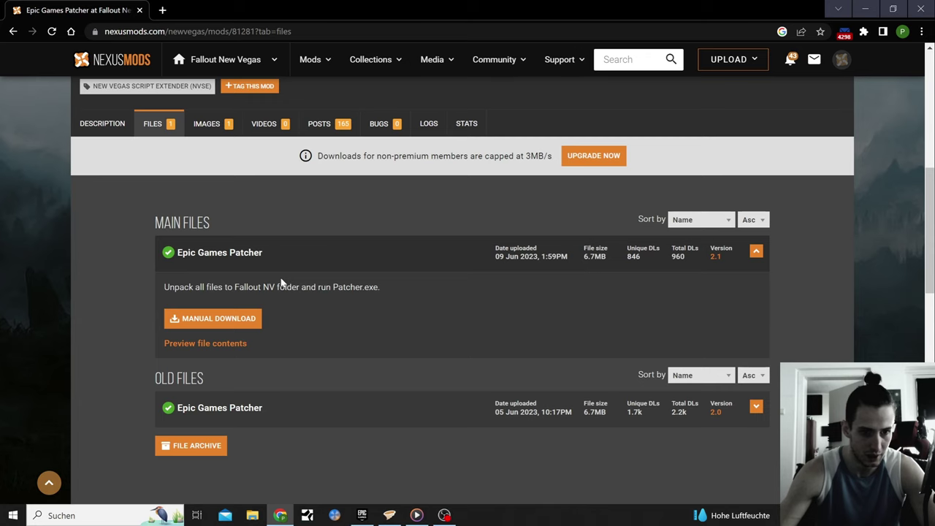
Start the free slow download of the main Epic Games Patcher file, version 2.1
click(227, 326)
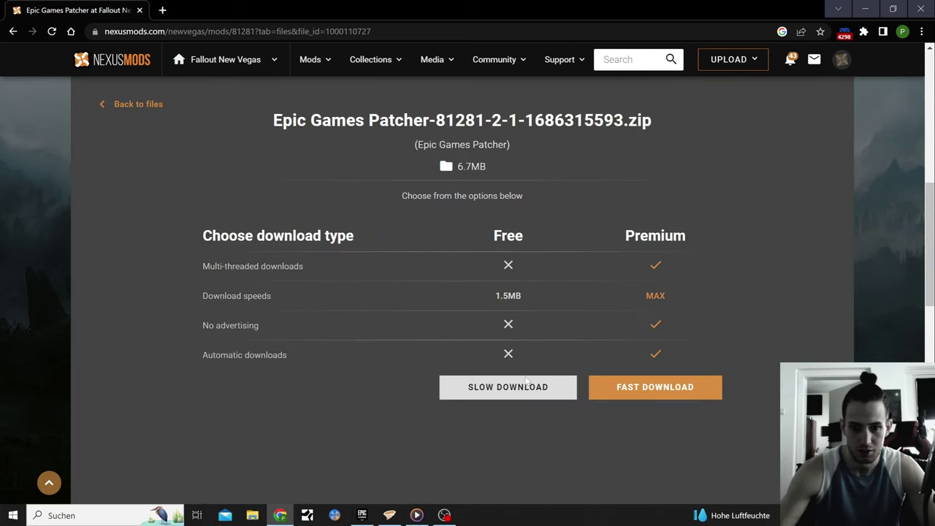
click(526, 384)
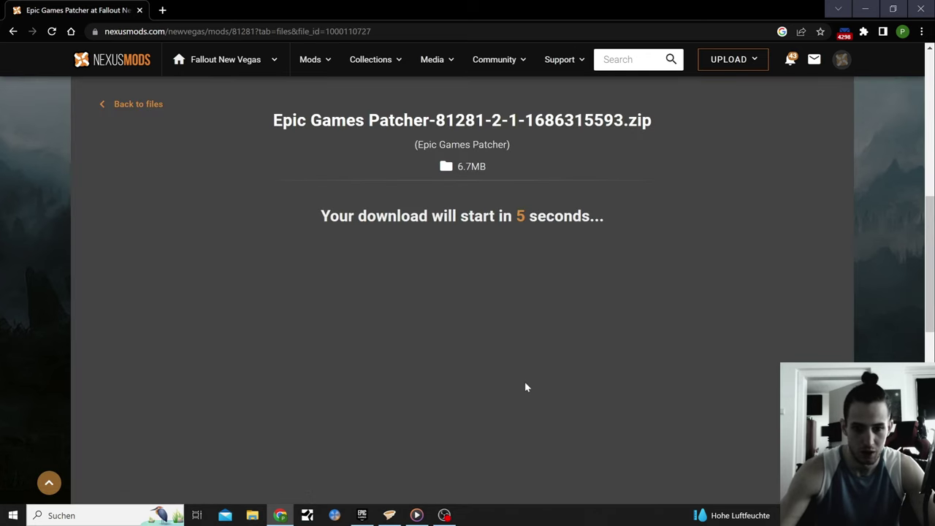
Switch to the Epic Games Launcher, open the installation folder of Fallout: New Vegas and enter its Fallout New Vegas English subfolder
click(361, 515)
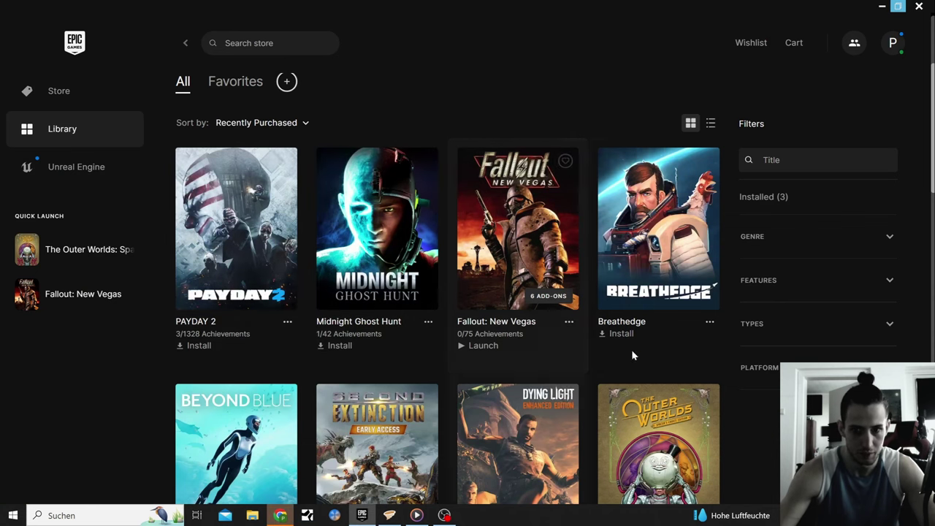
click(569, 323)
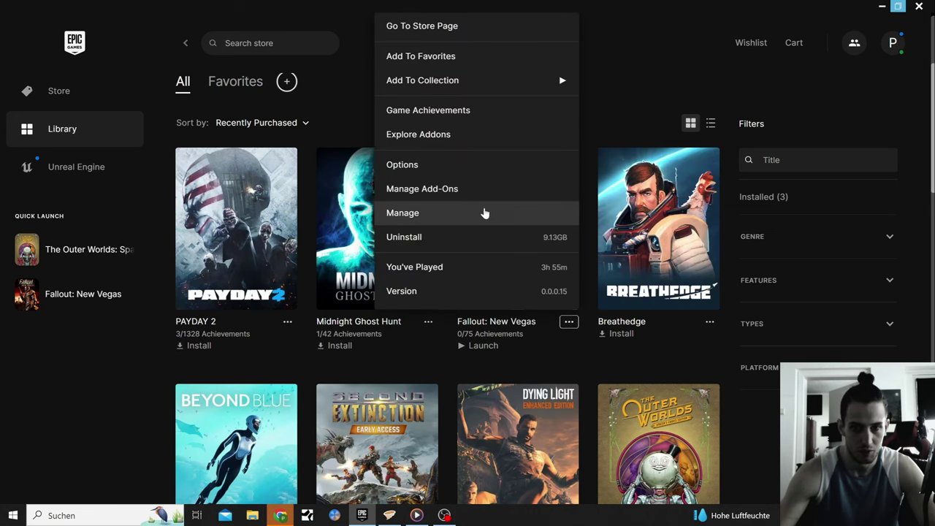
click(512, 212)
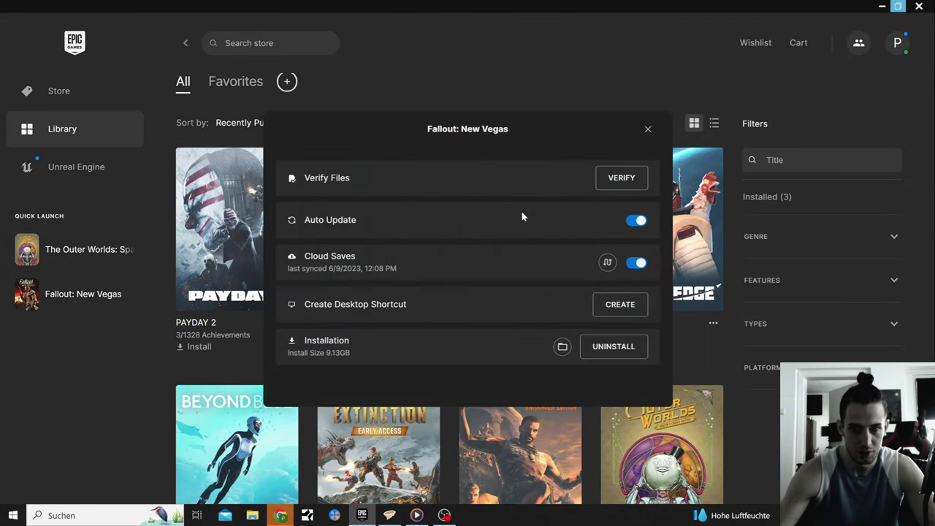
click(562, 347)
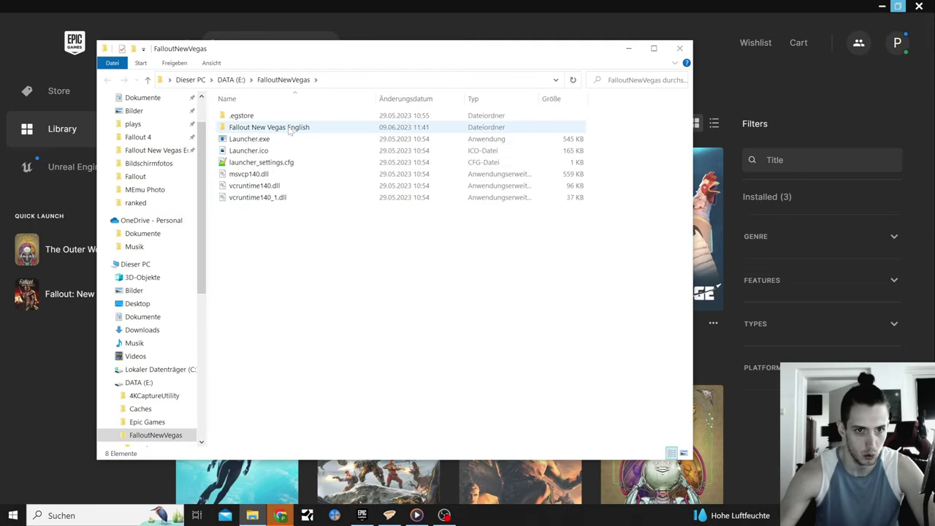
double_click(290, 128)
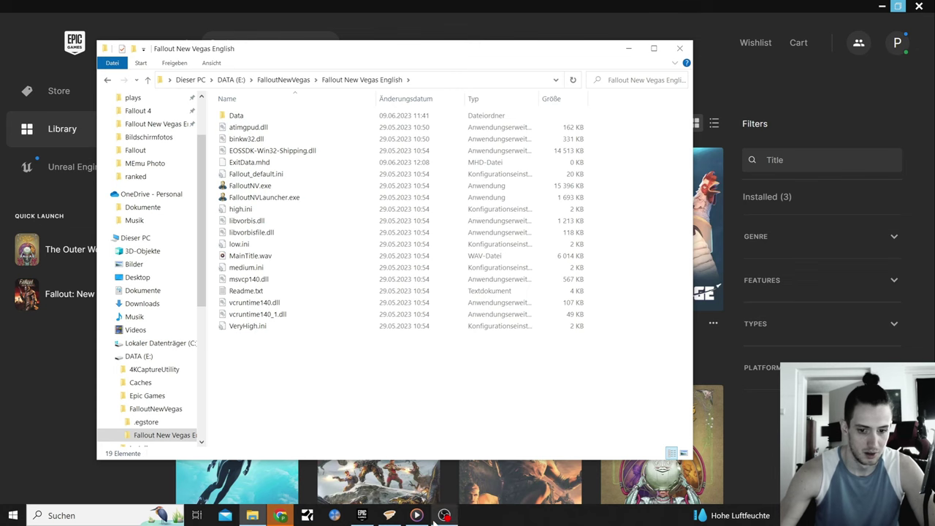
Return to the browser and save the Epic Games Patcher zip into the Fallout New Vegas English folder
click(282, 517)
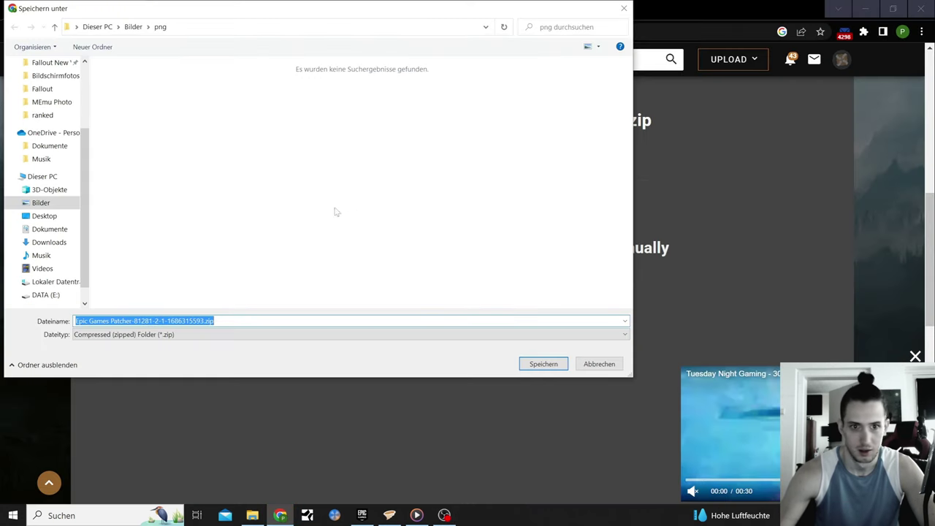
scroll(38, 120, up, 2)
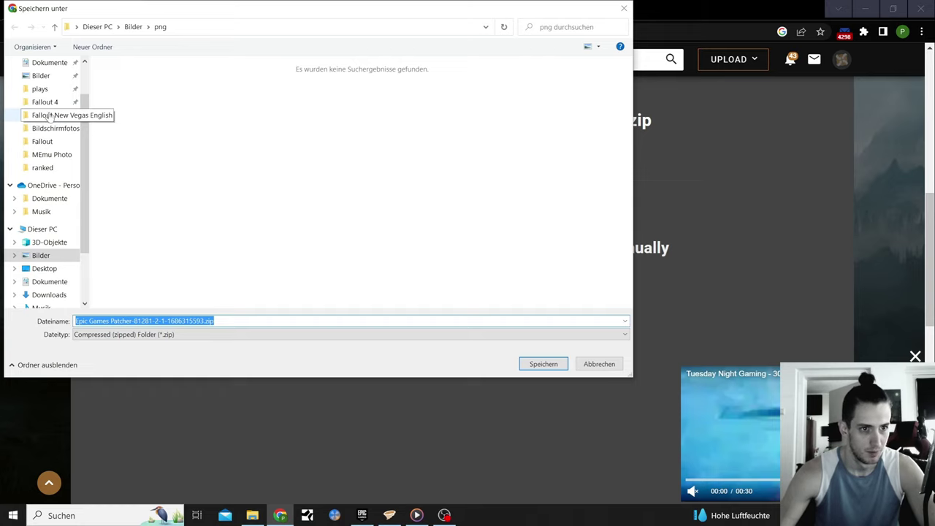
click(49, 119)
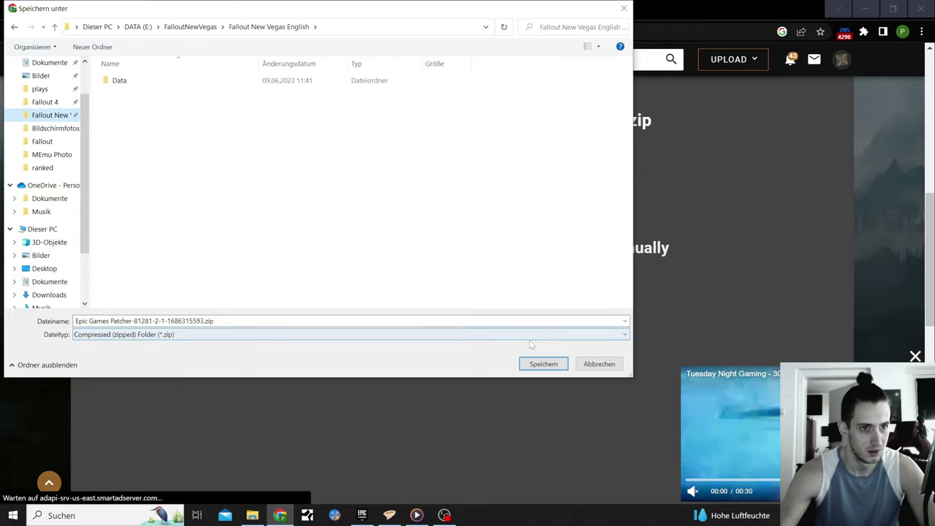
click(532, 363)
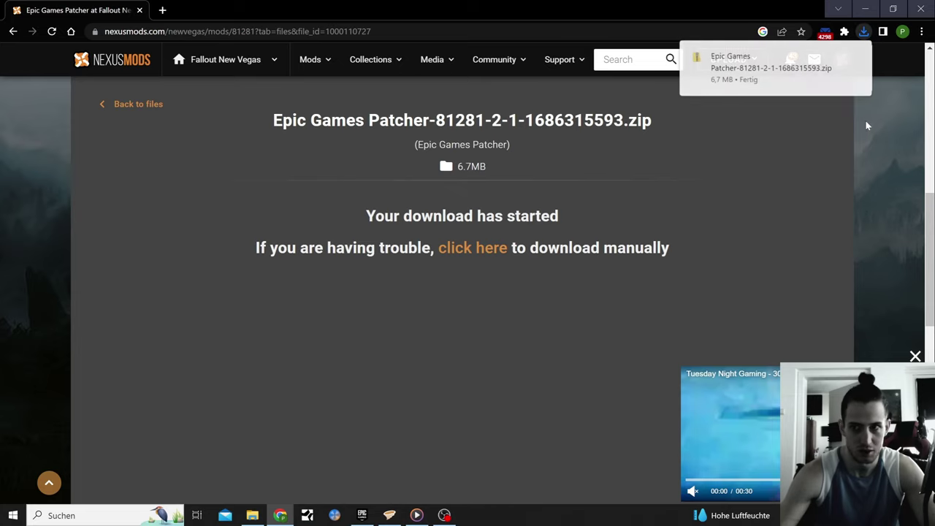
Show the downloaded patcher zip in its folder and extract all its files directly into Fallout New Vegas English
click(848, 62)
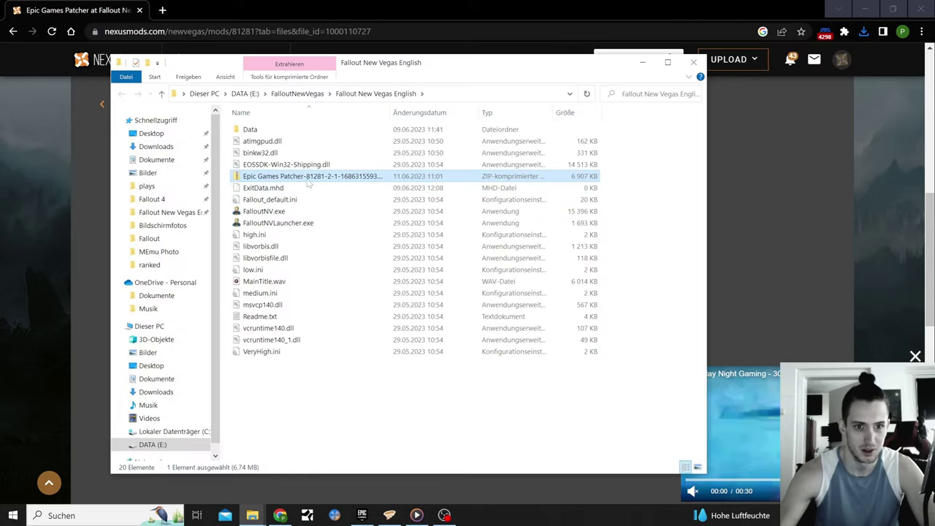
right_click(281, 176)
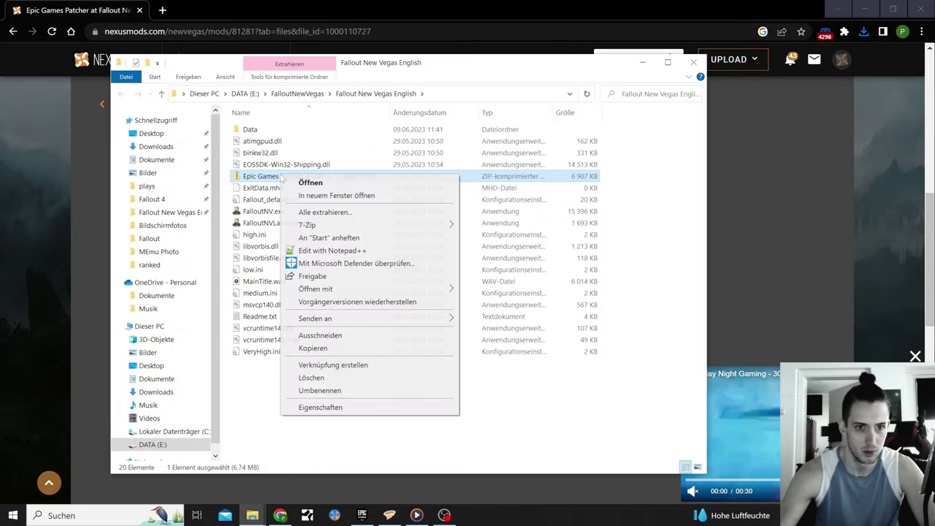
click(342, 213)
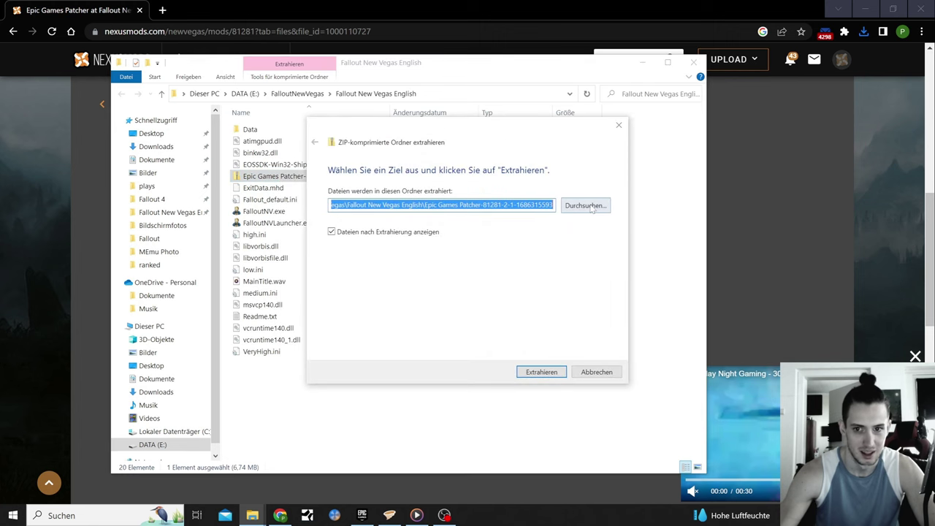
click(585, 205)
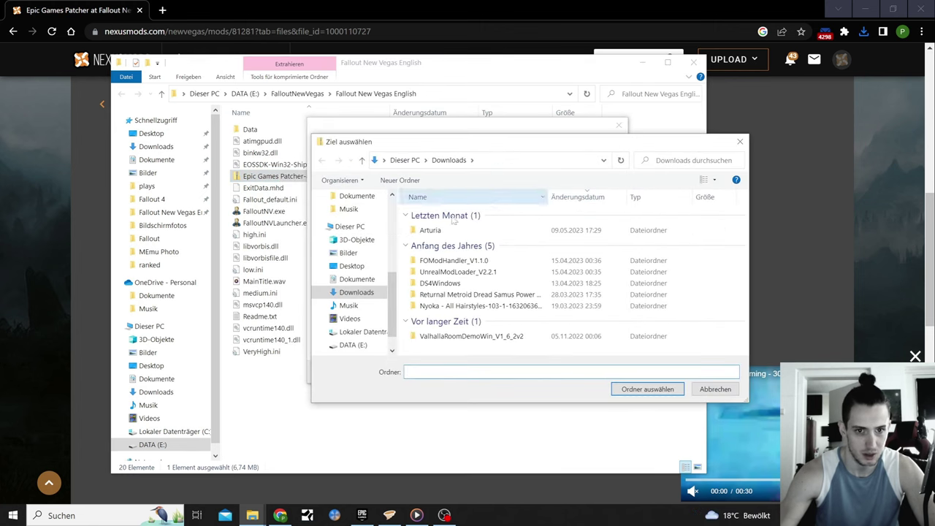
scroll(354, 245, up, 1)
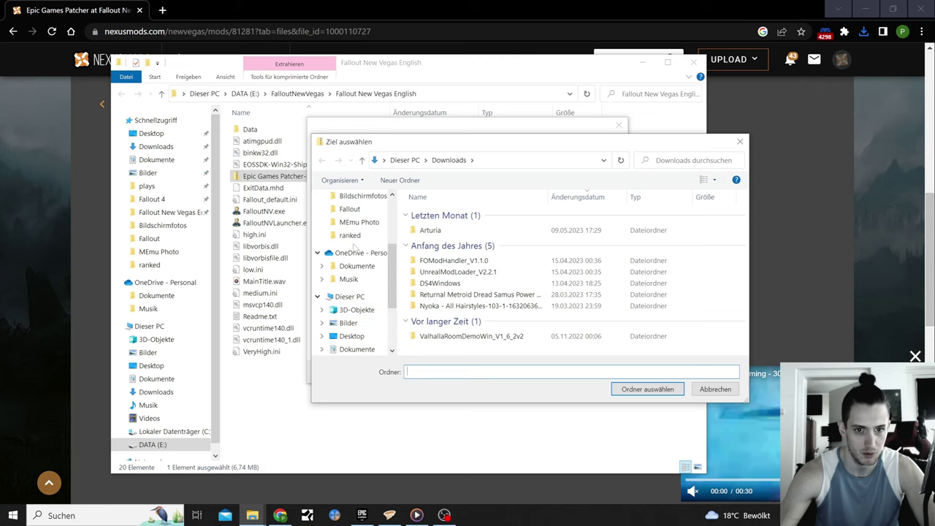
scroll(356, 241, up, 2)
click(362, 224)
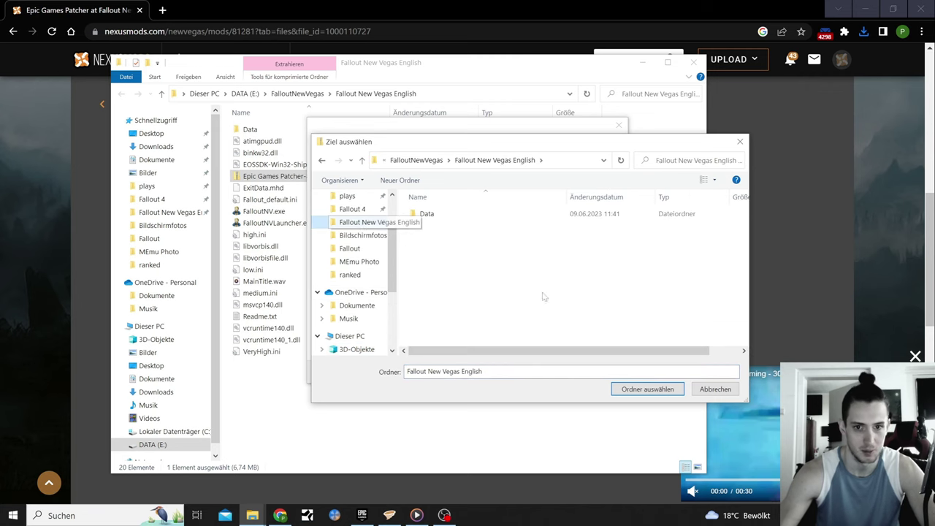
click(646, 389)
click(554, 373)
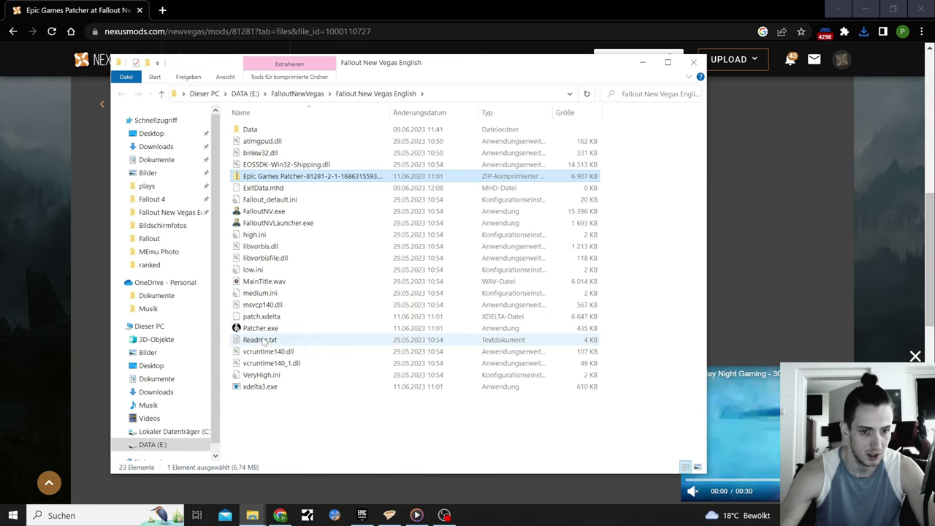
Look through the game's Readme.txt and close it
double_click(263, 341)
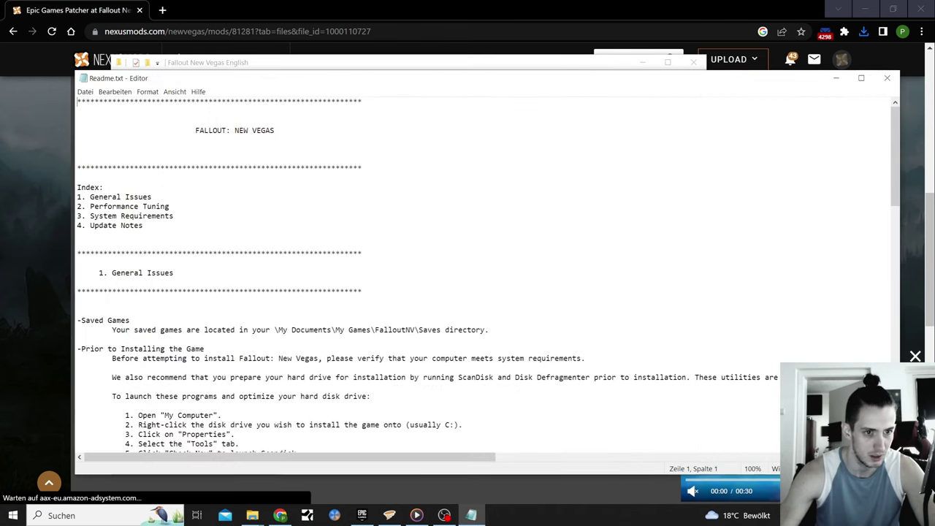
scroll(488, 271, down, 3)
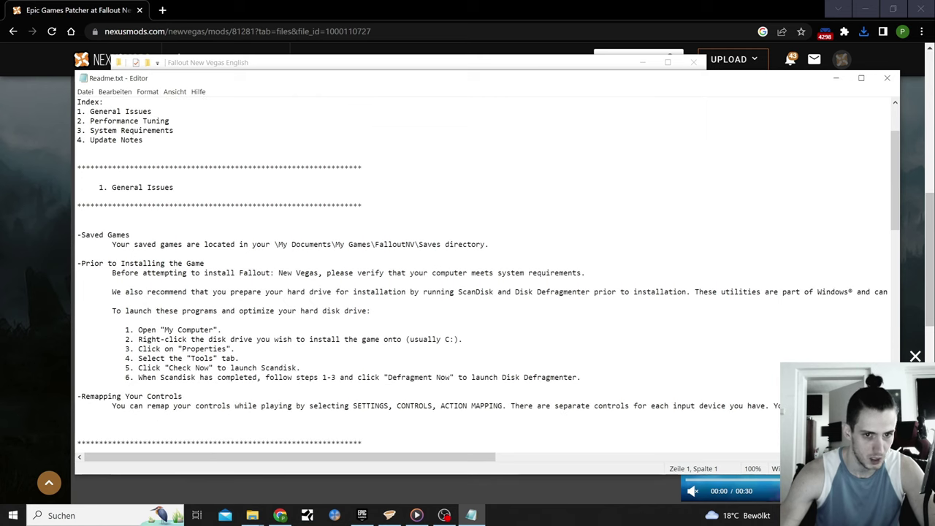
click(887, 79)
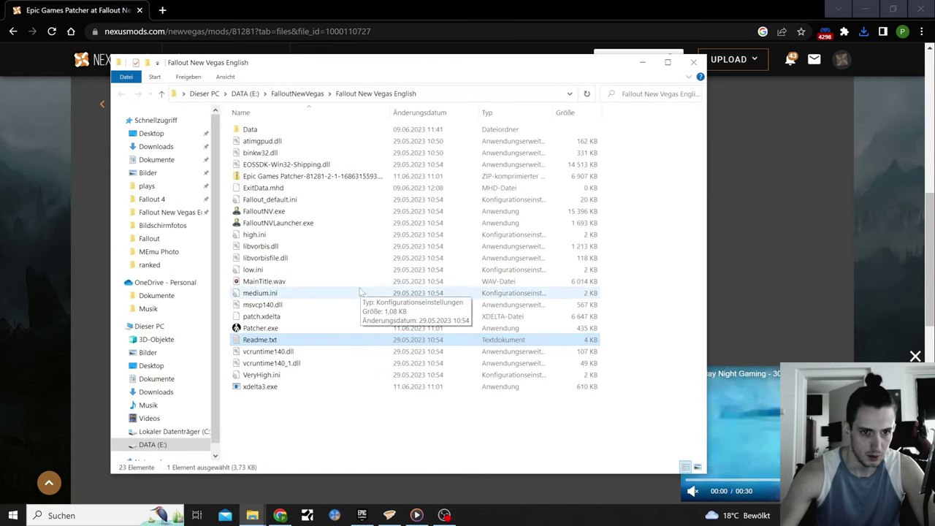
Delete the Epic Games Patcher zip archive from the game folder
click(301, 179)
right_click(301, 177)
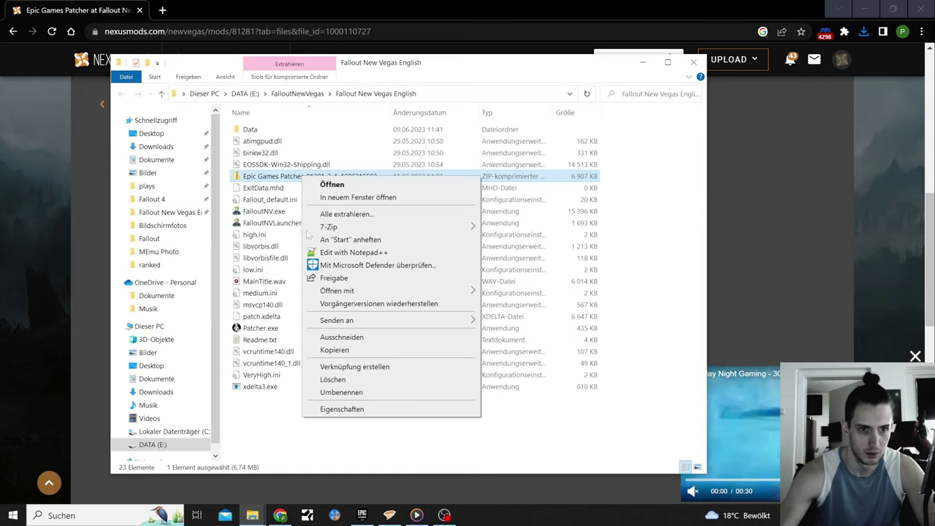
click(329, 373)
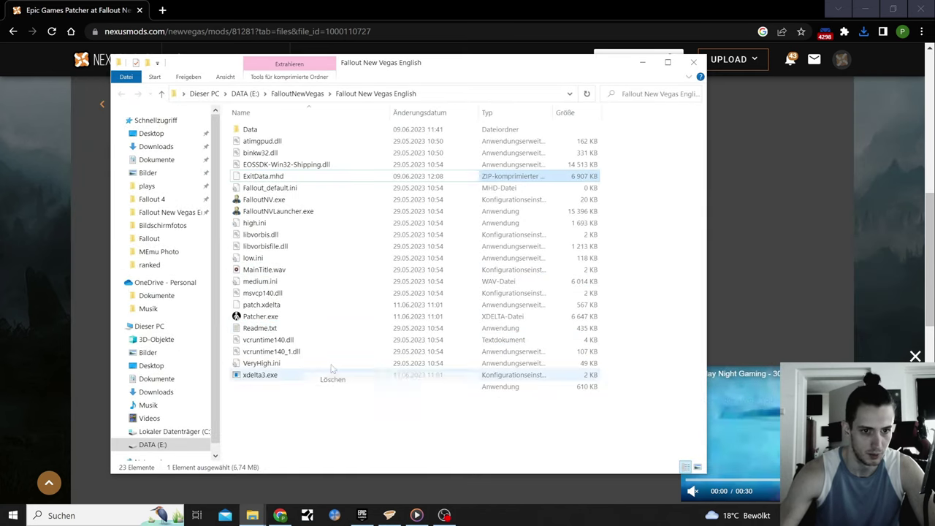
Run Patcher.exe despite the SmartScreen warning, enlarge its console to review the log, and dismiss it once patching ends
double_click(258, 317)
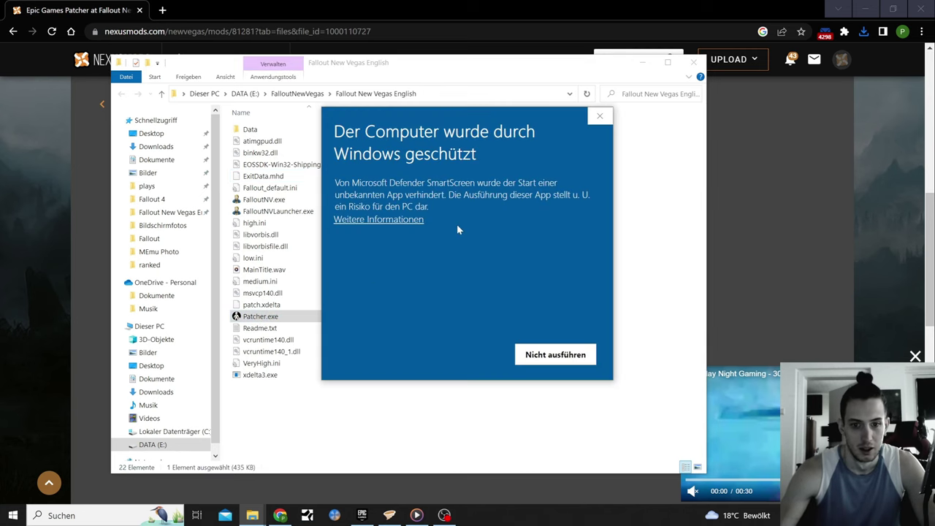
click(400, 219)
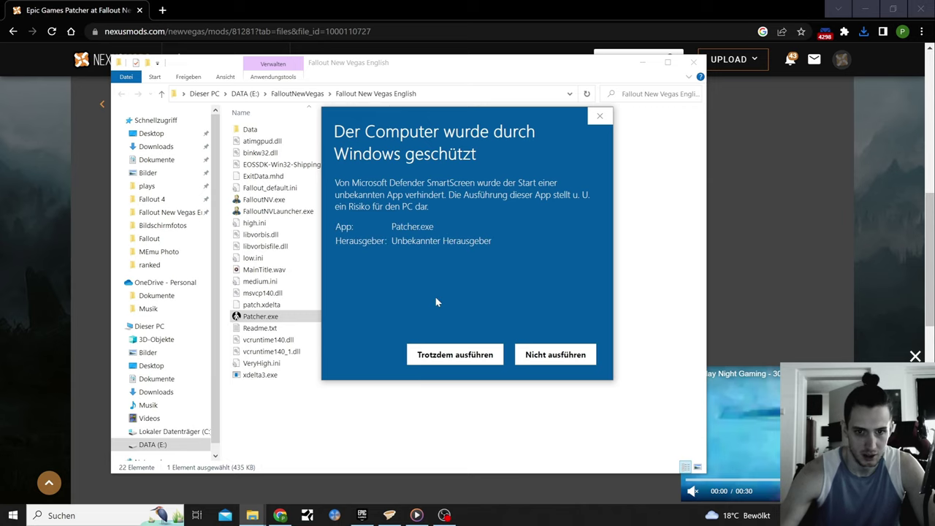
click(454, 355)
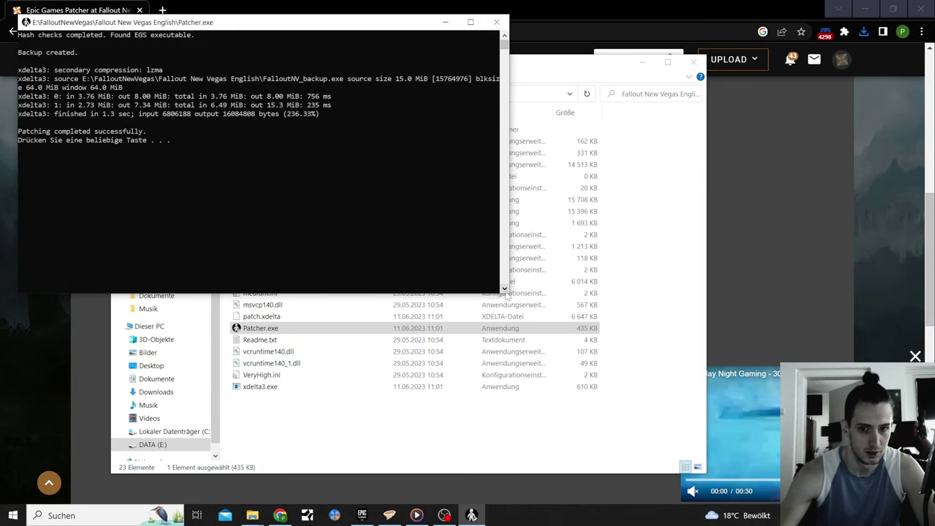
drag(510, 295, 740, 405)
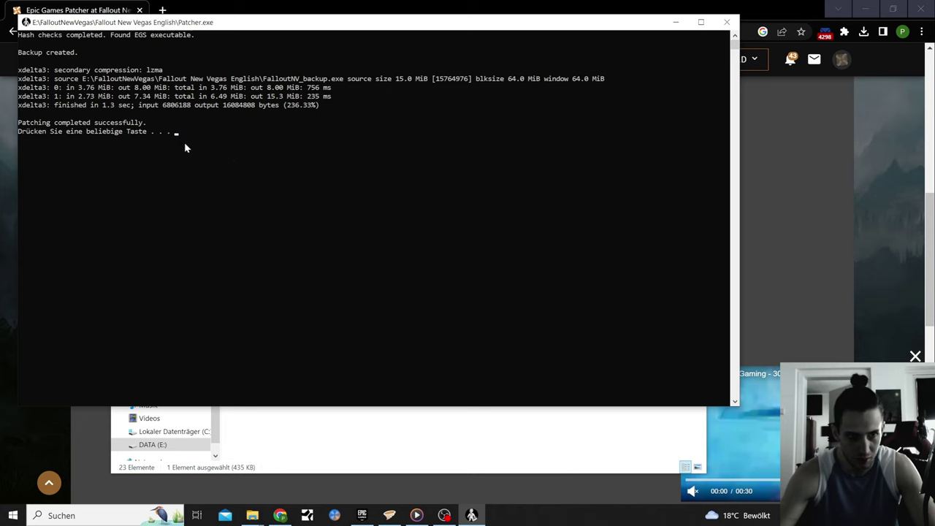
key(Return)
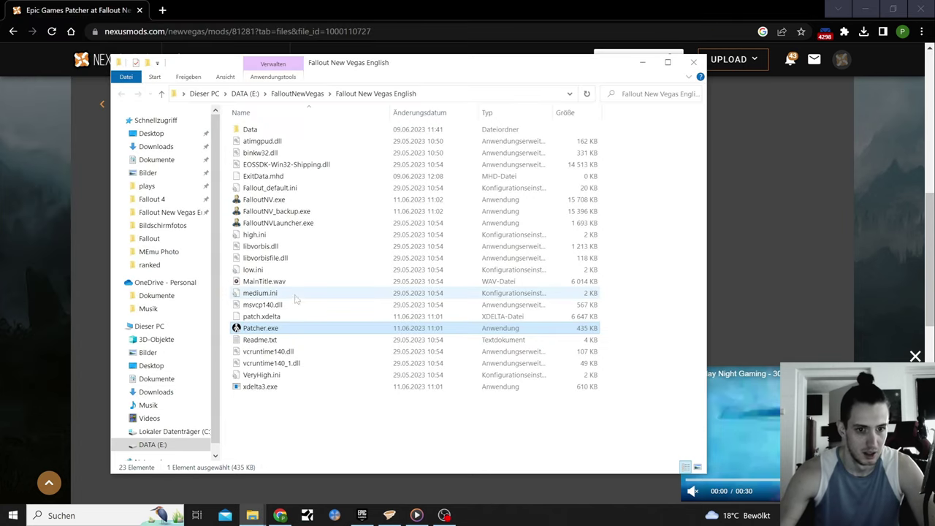
Run Patcher.exe again to check the game's patch status and close its console window
double_click(261, 331)
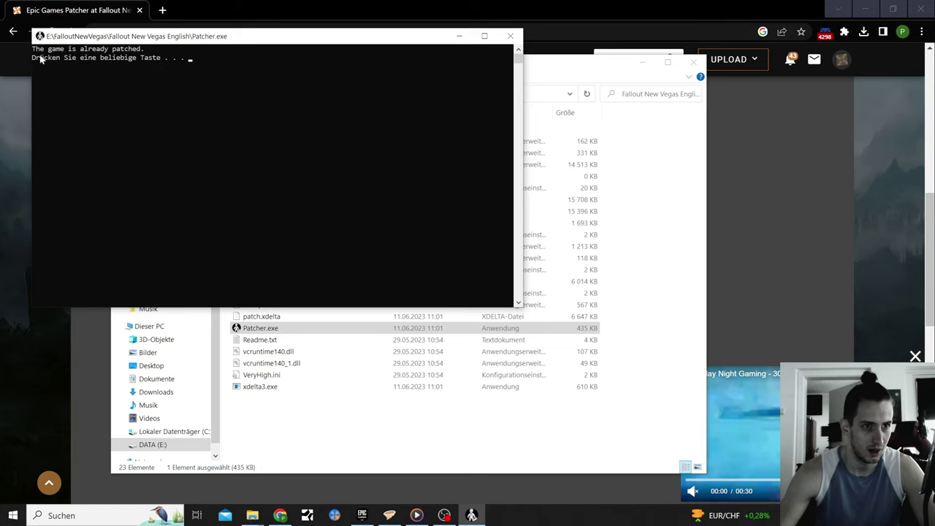
click(509, 36)
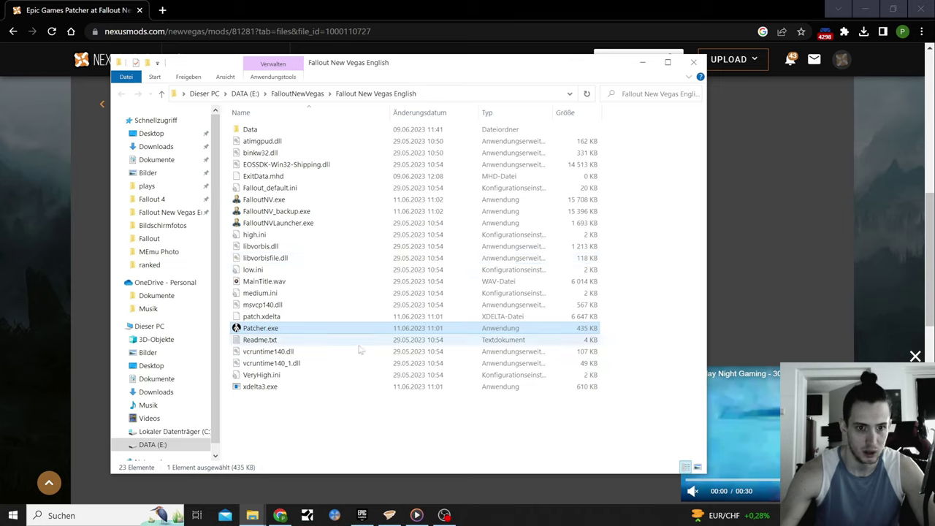
Return to the mod page in the browser and read the description's features, installation instructions and notes
mouse_move(390, 518)
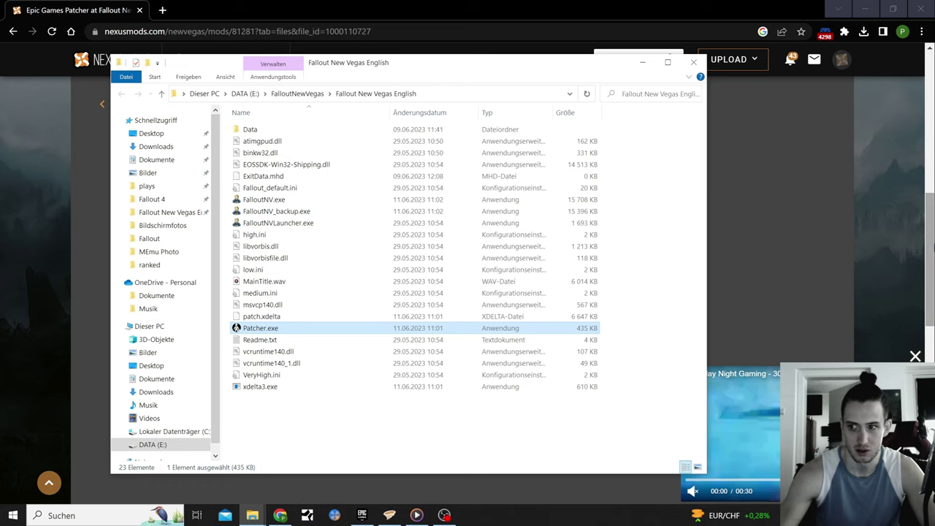
click(279, 515)
scroll(73, 272, up, 3)
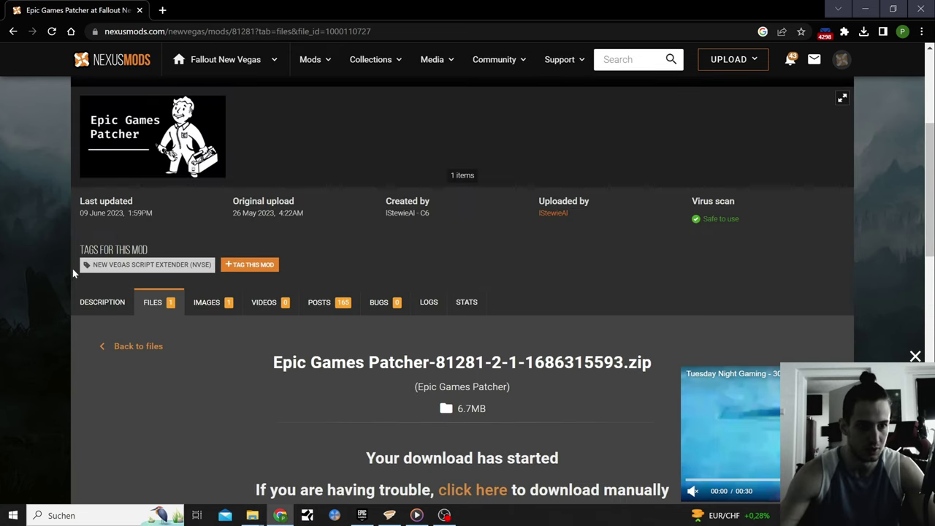
click(102, 302)
scroll(392, 257, down, 5)
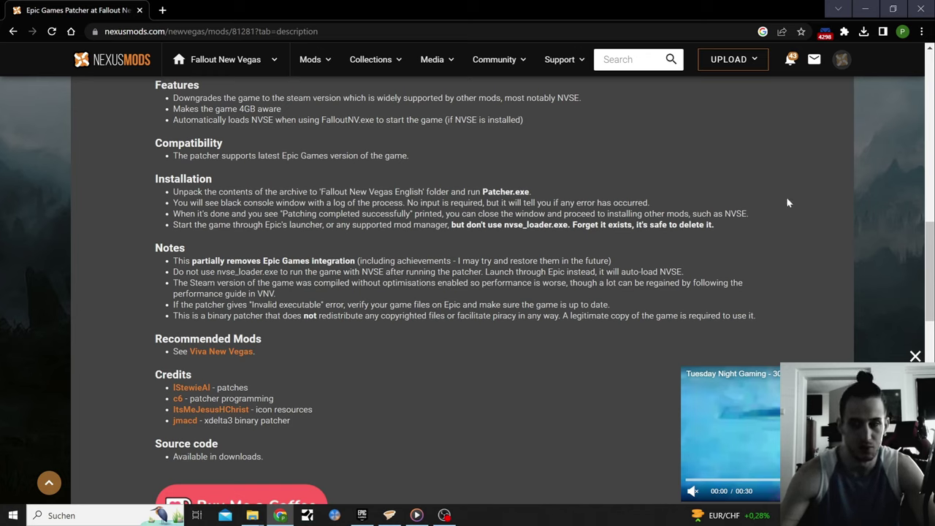
Switch to the Vortex mod manager and activate Fallout: New Vegas from the recently managed games
click(389, 515)
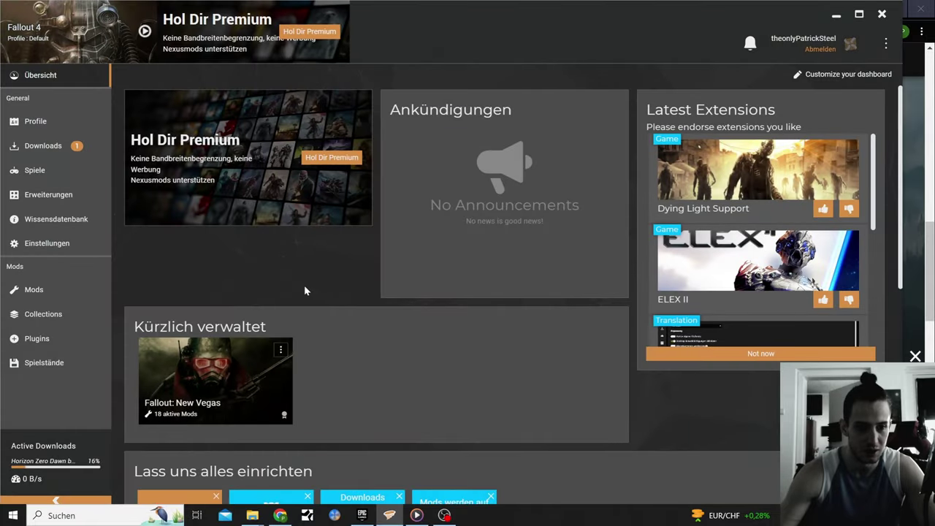
click(216, 381)
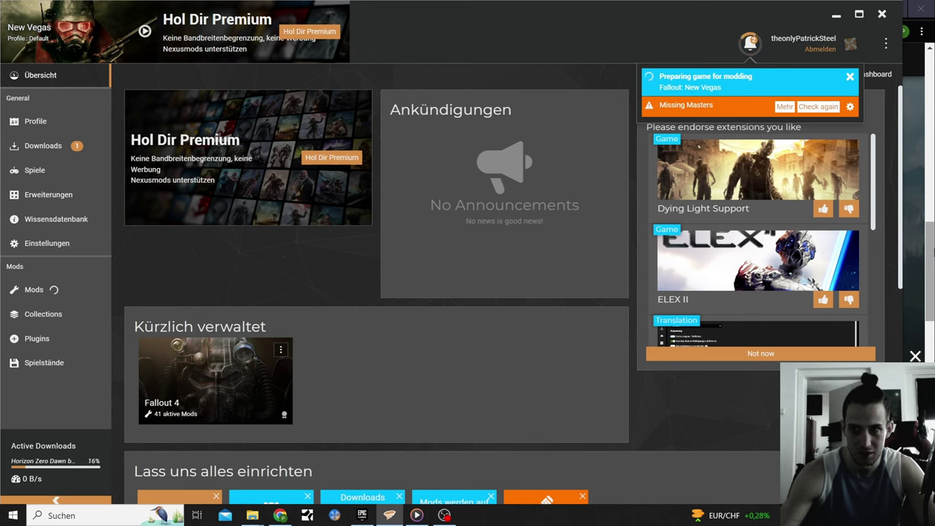
Recheck the patcher's notes on the mod page and view Fallout: New Vegas's Verify Files option in the Epic Games Launcher's manage dialog
key(alt+Tab)
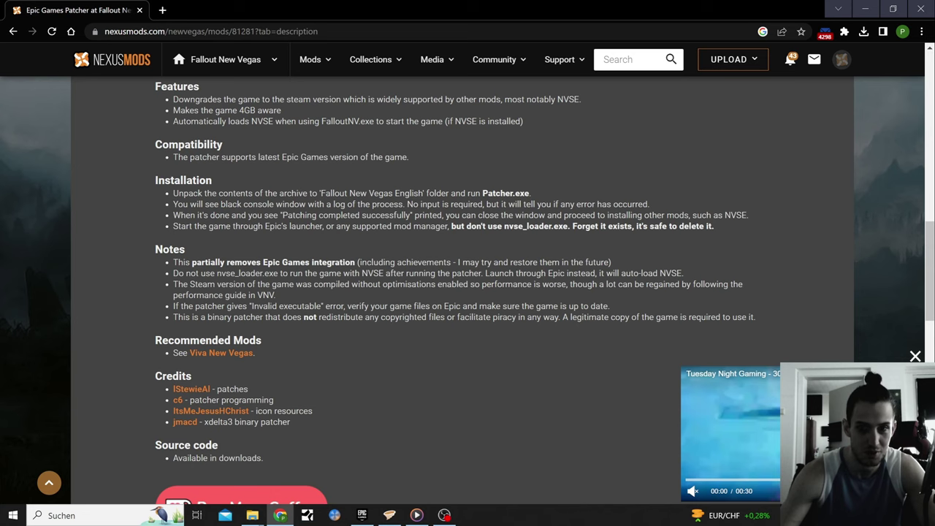
scroll(493, 232, down, 1)
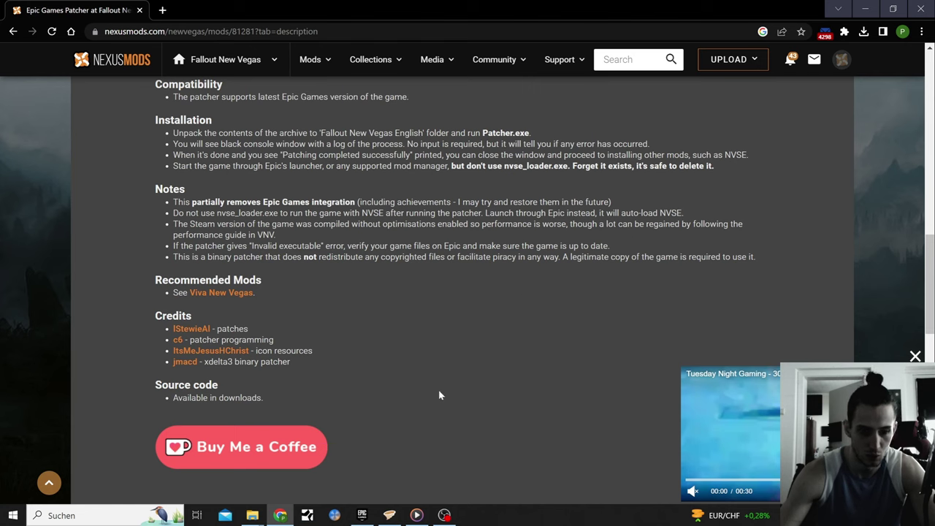
click(361, 515)
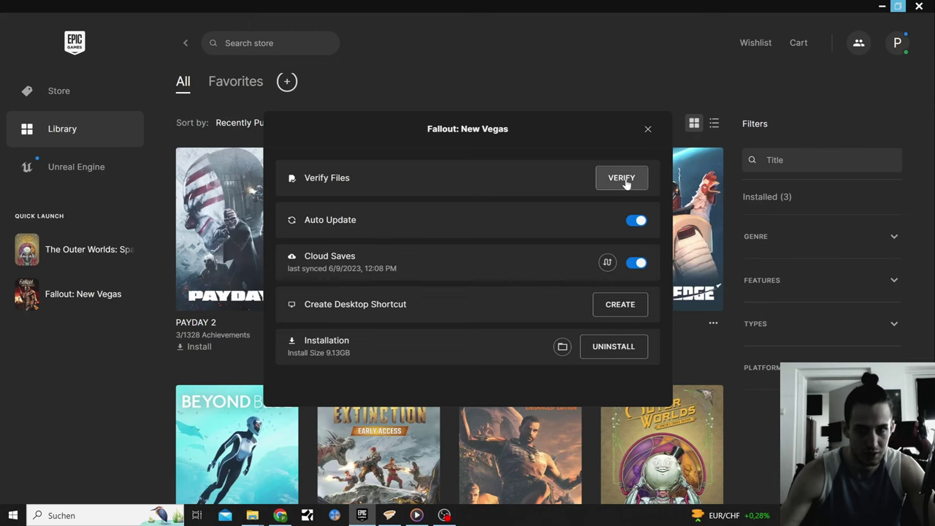
click(647, 130)
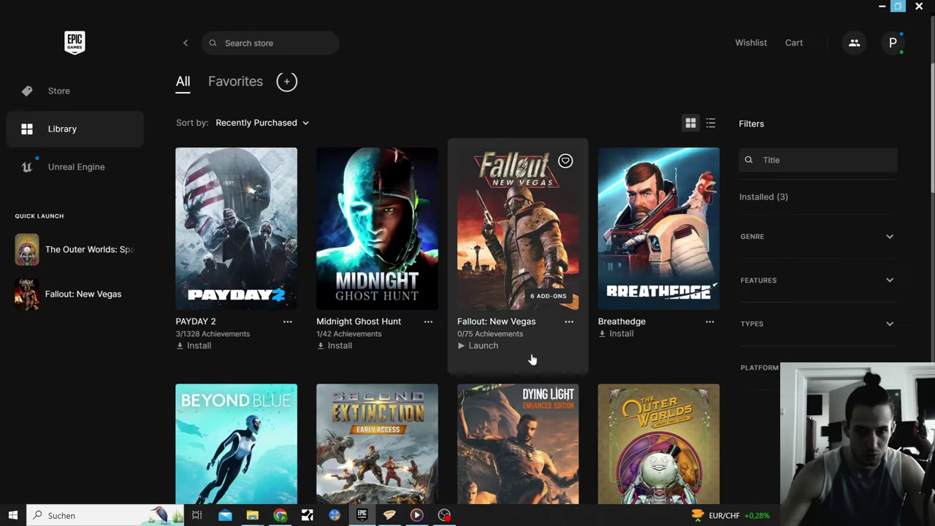
click(568, 322)
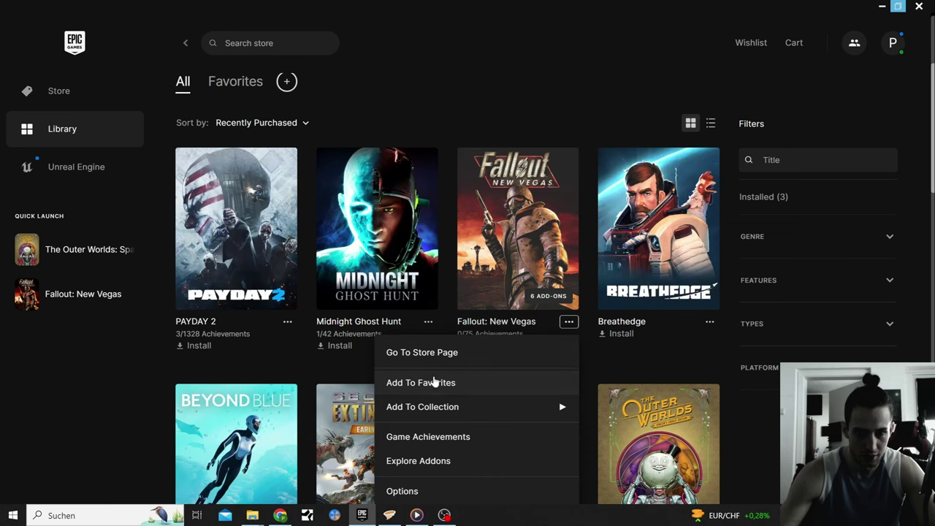
scroll(448, 409, down, 4)
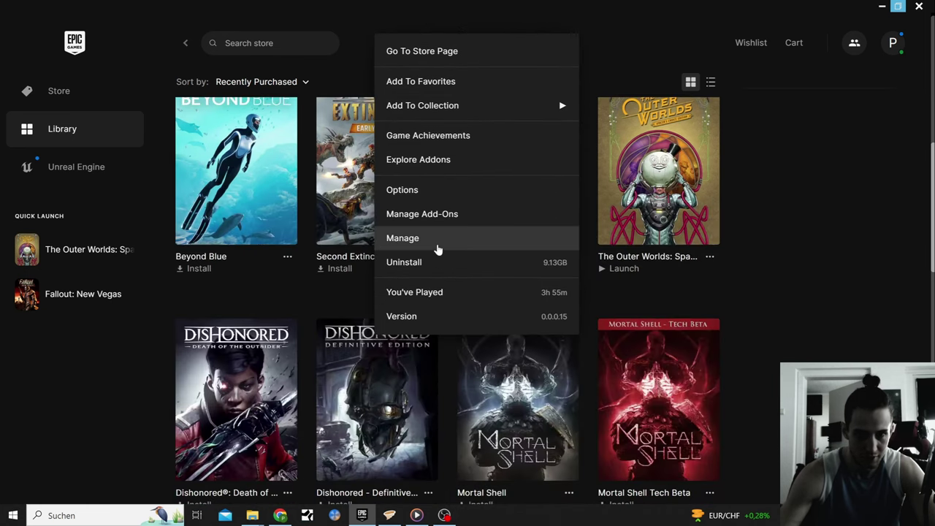
click(403, 238)
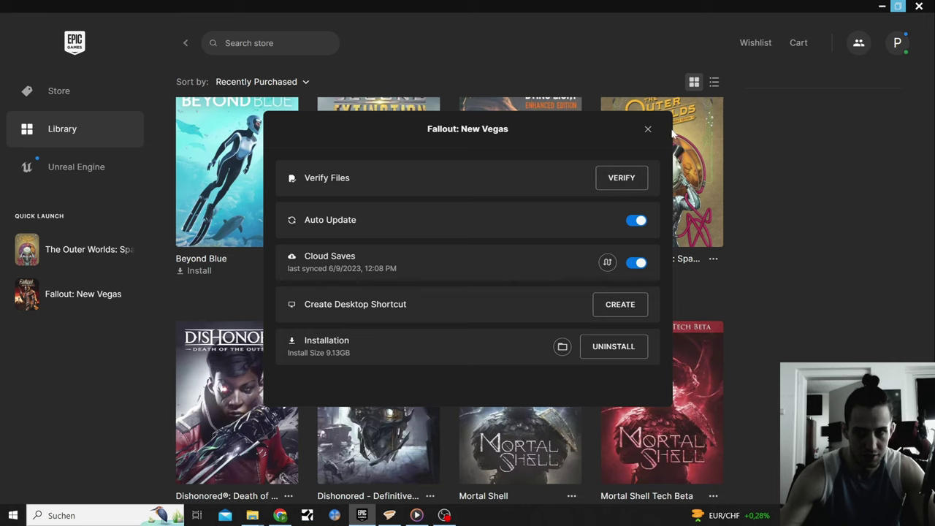
click(648, 131)
scroll(480, 272, up, 2)
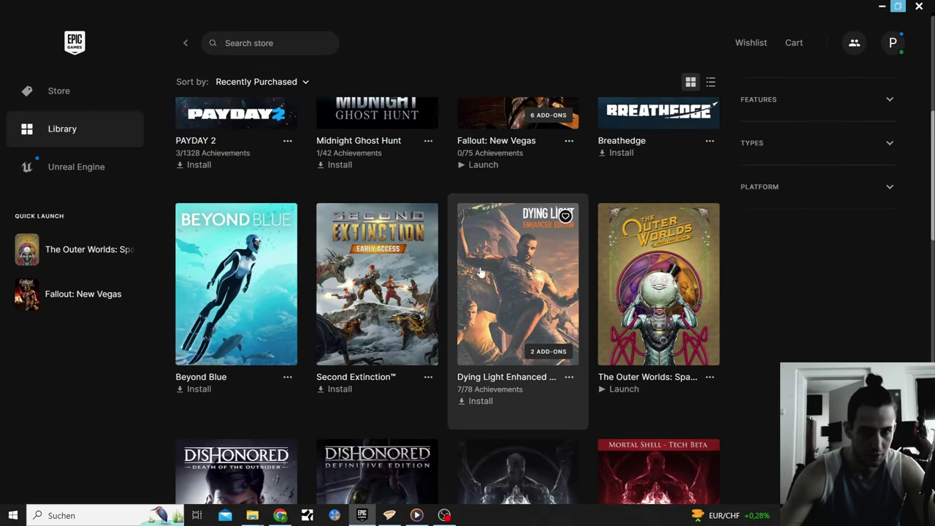
scroll(487, 294, up, 3)
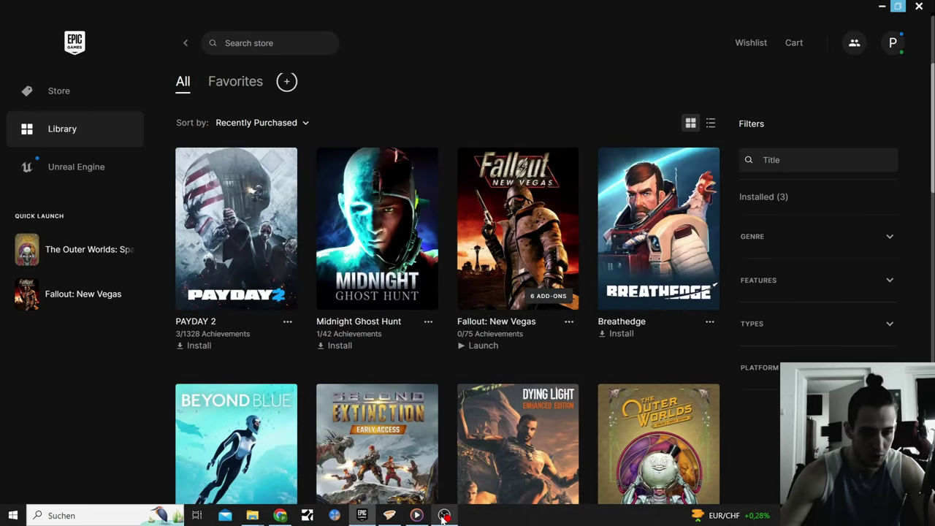
mouse_move(443, 517)
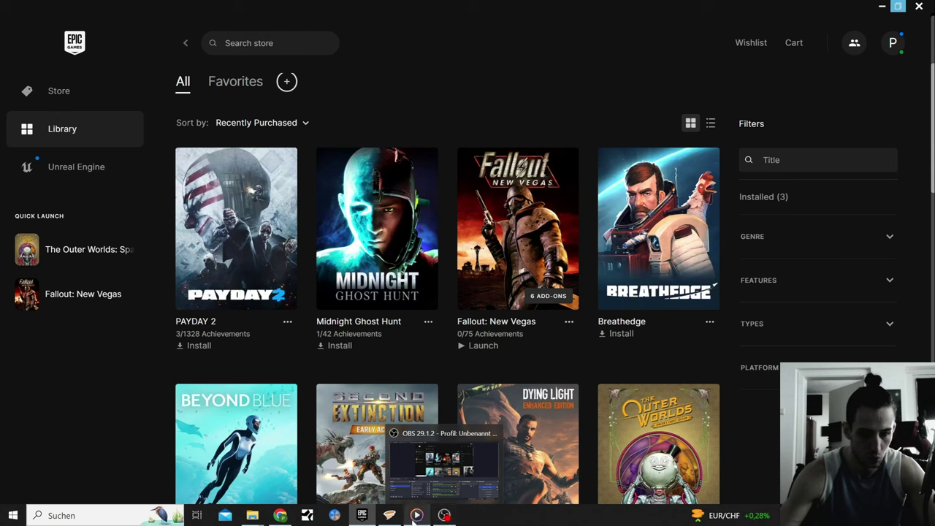
Return to the mod page in the browser, dismiss the video ad, and view the Viva New Vegas site linked under Recommended Mods
click(280, 515)
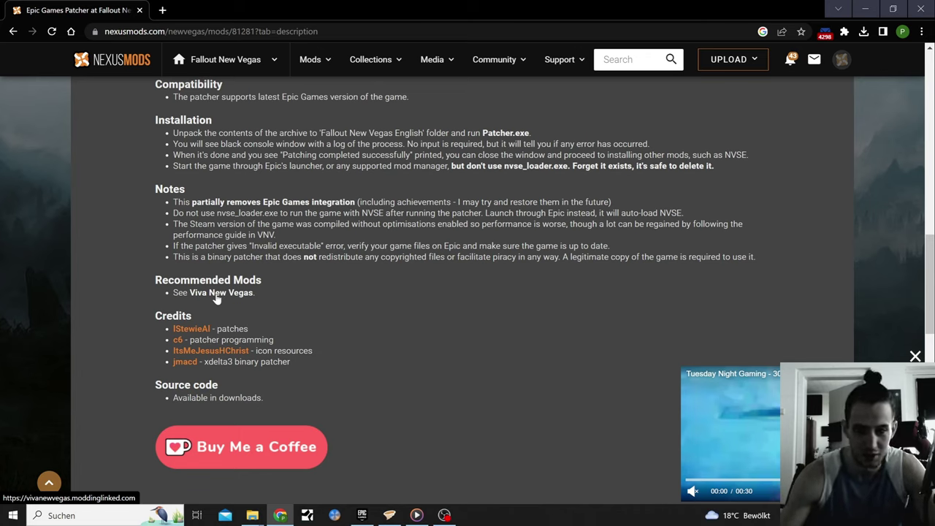
click(915, 356)
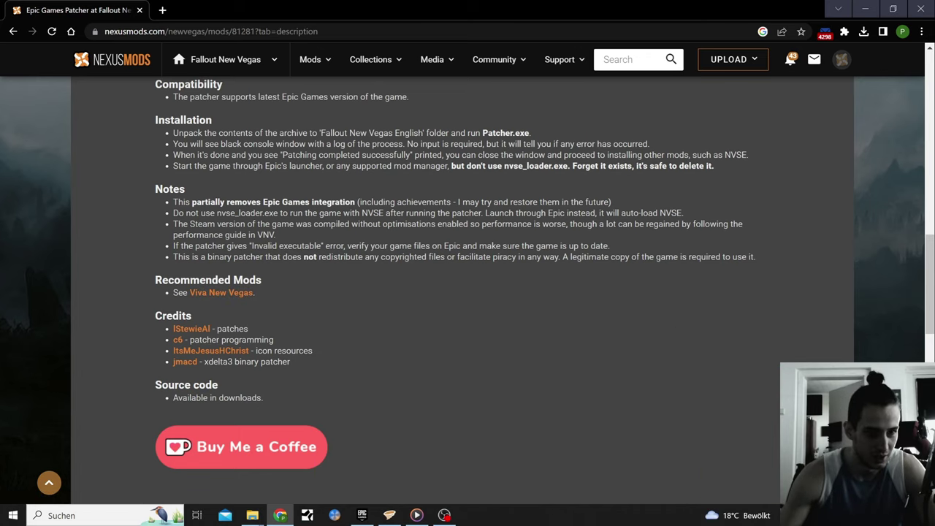
click(228, 293)
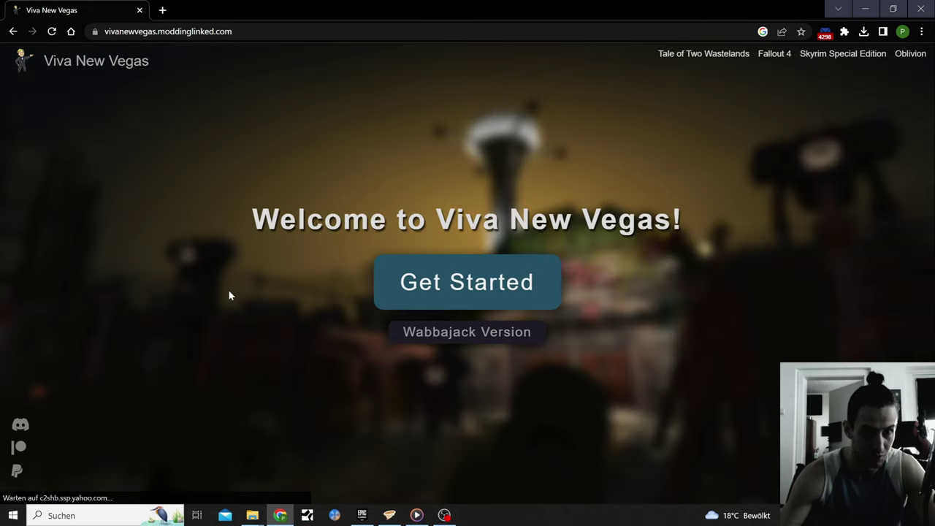
click(866, 10)
Switch to Vortex, open the details of the missing Script Extender notification and choose to download NVSE
click(389, 515)
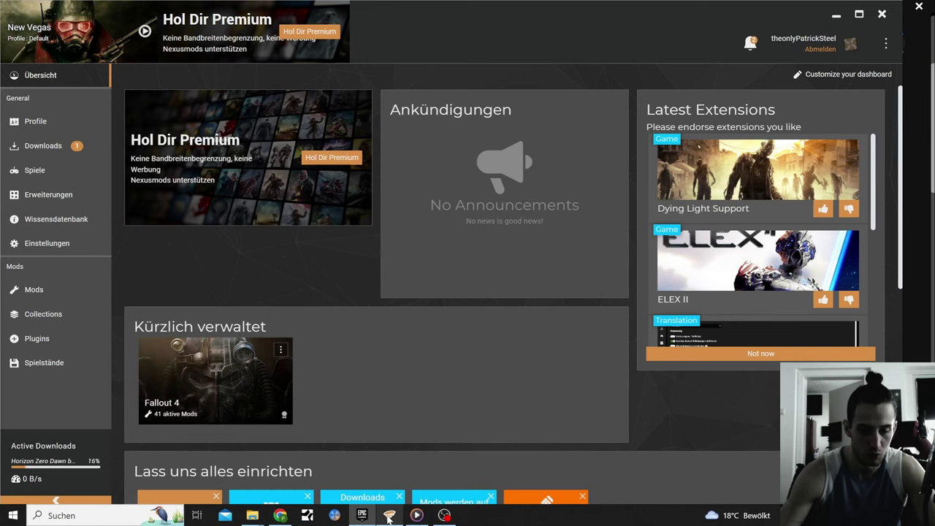
click(753, 45)
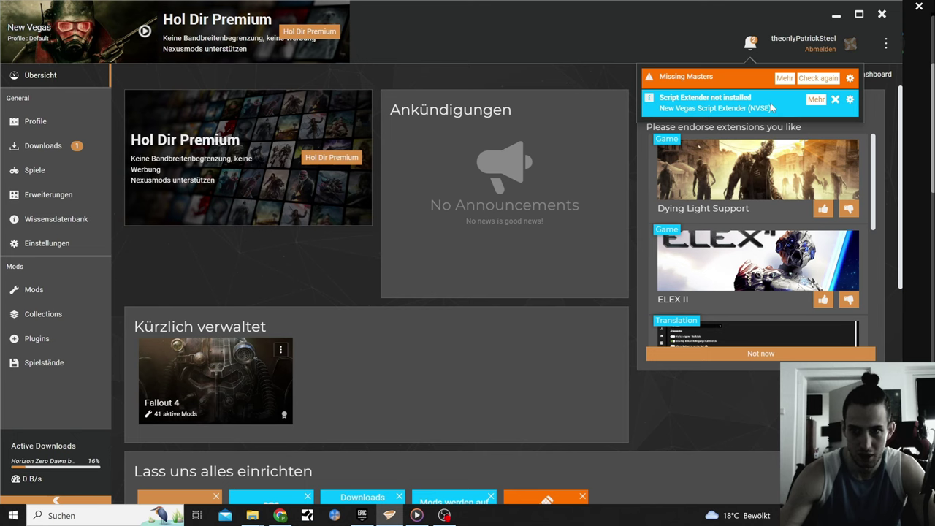
click(817, 101)
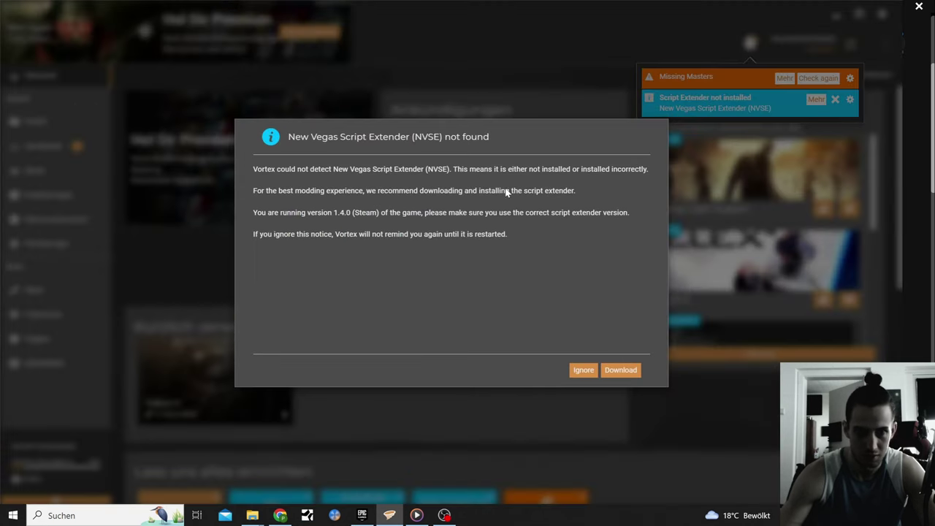
click(620, 370)
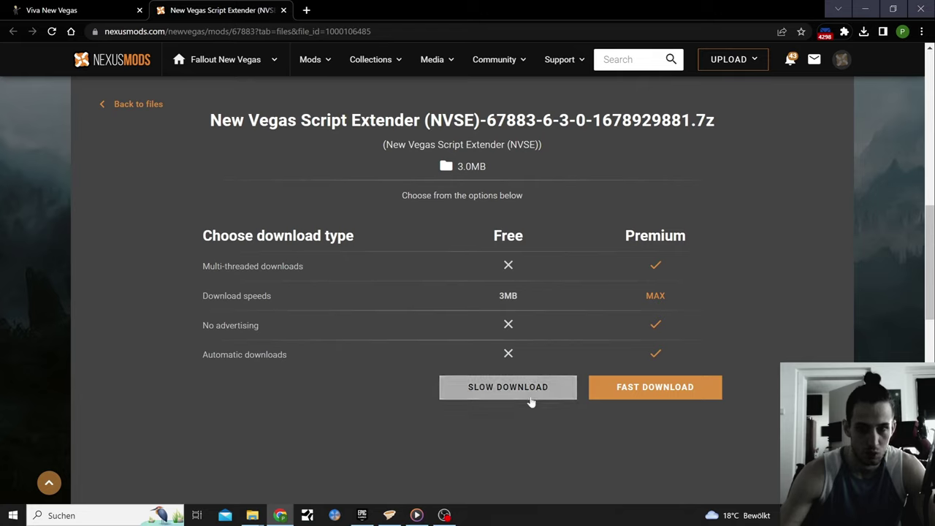
Start the slow download of the New Vegas Script Extender 7z archive and save it in the Fallout New Vegas English folder
click(531, 401)
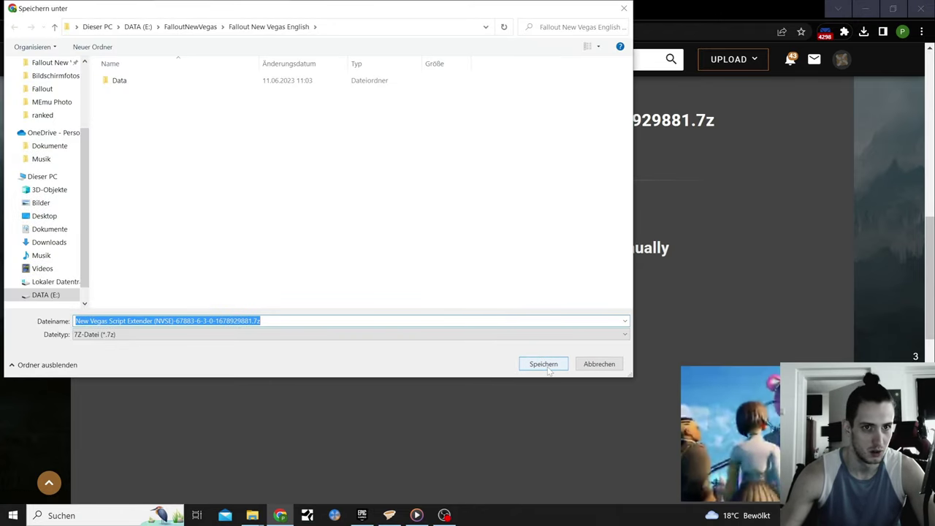
scroll(63, 116, up, 1)
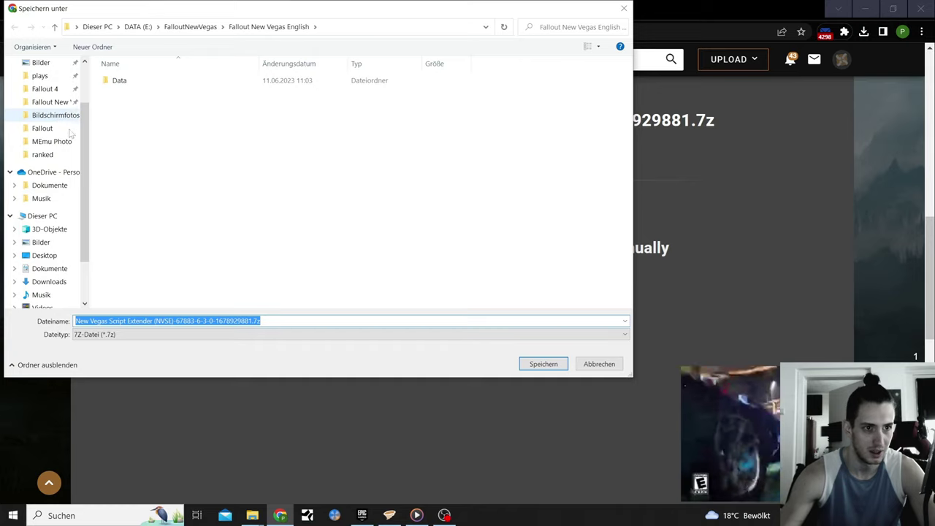
click(553, 365)
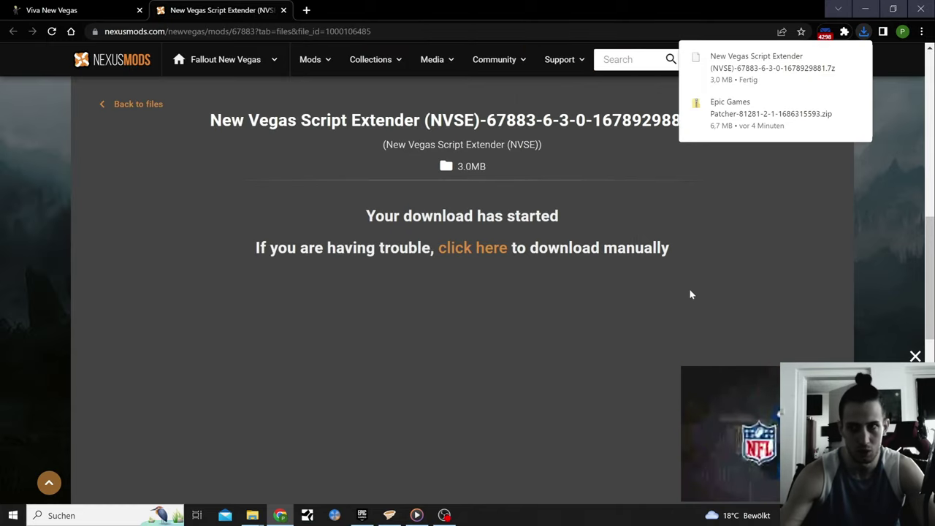
Extract the downloaded NVSE archive with 7-Zip into its own named folder inside the game directory and delete the archive
click(835, 58)
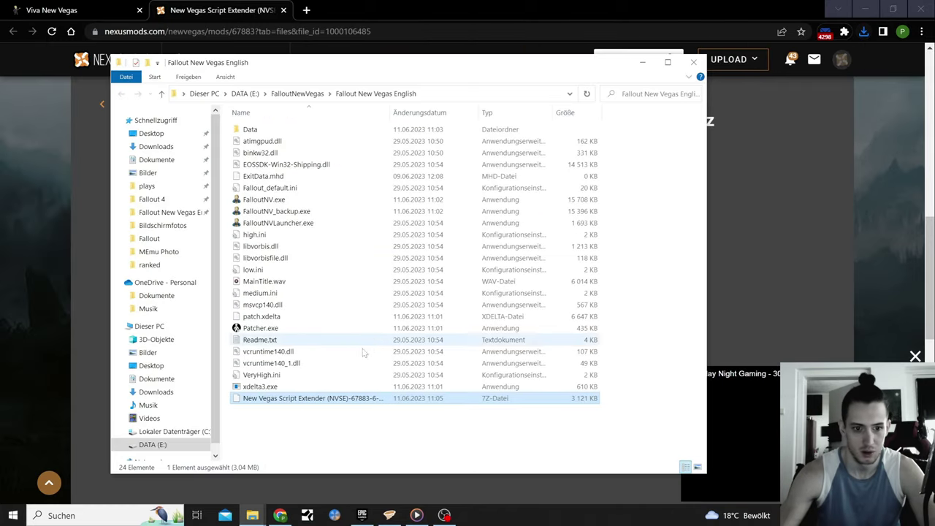
right_click(319, 400)
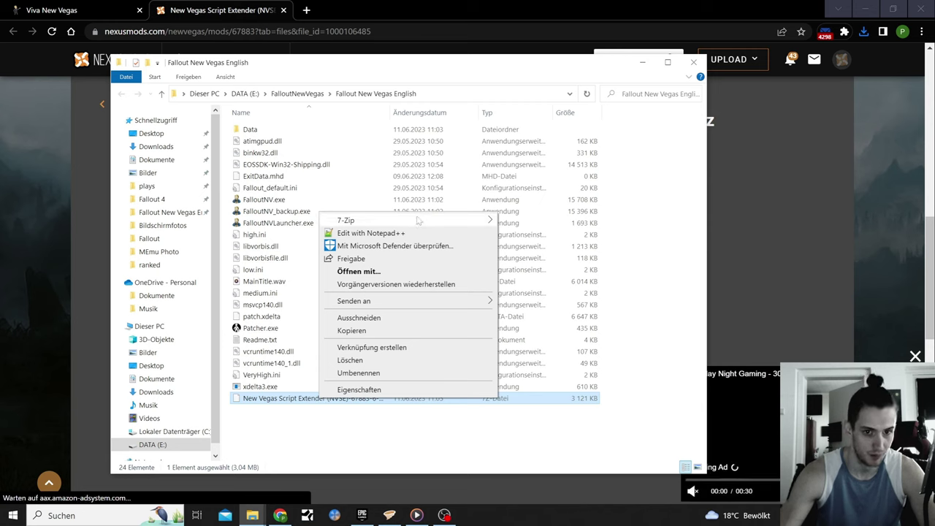
mouse_move(420, 221)
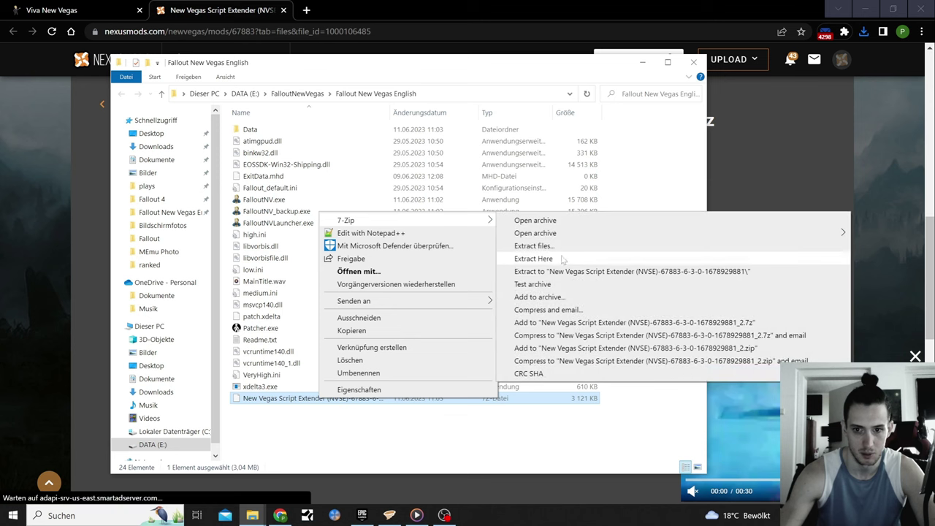
click(586, 274)
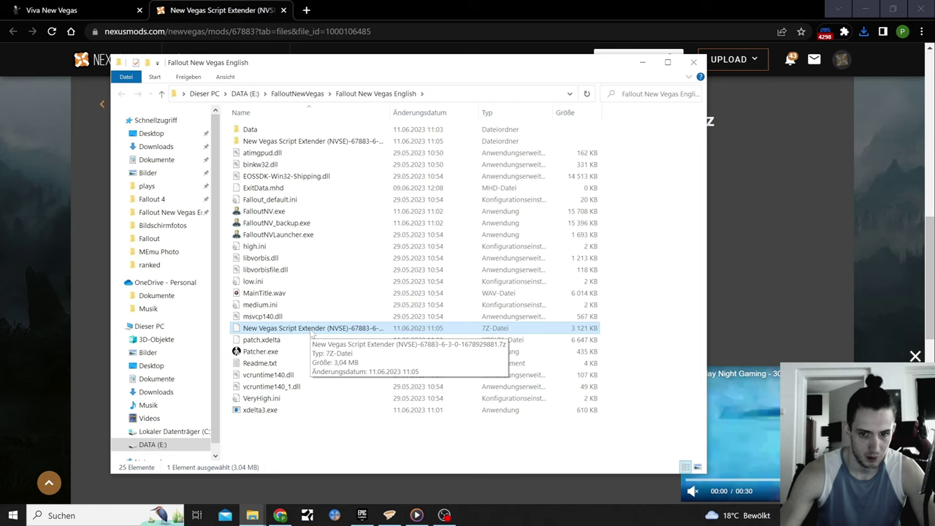
right_click(311, 332)
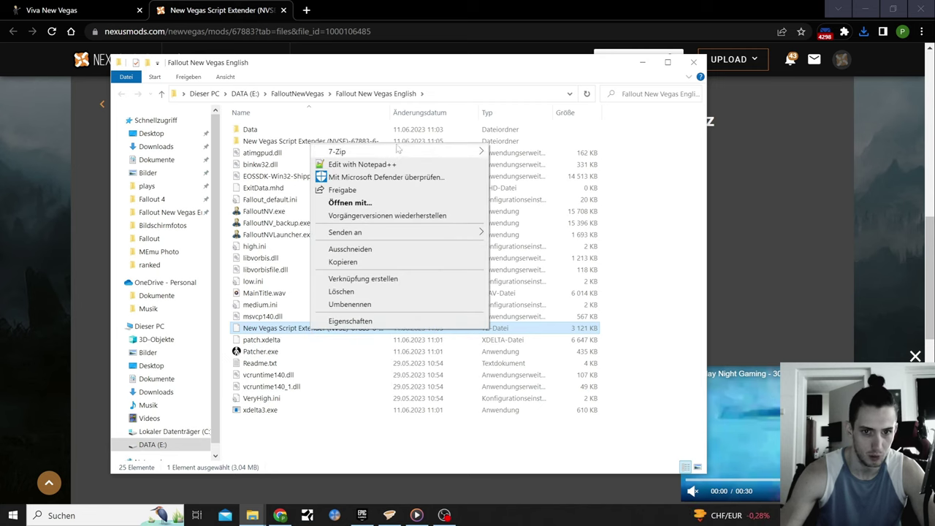
key(Escape)
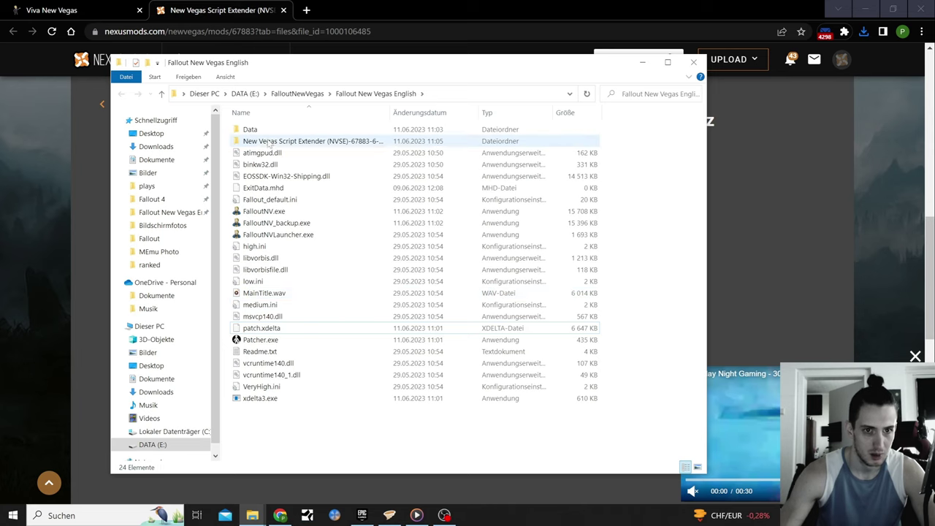
Examine the extracted script extender files and the NVSE subfolder under Data, and return to the game folder
double_click(286, 141)
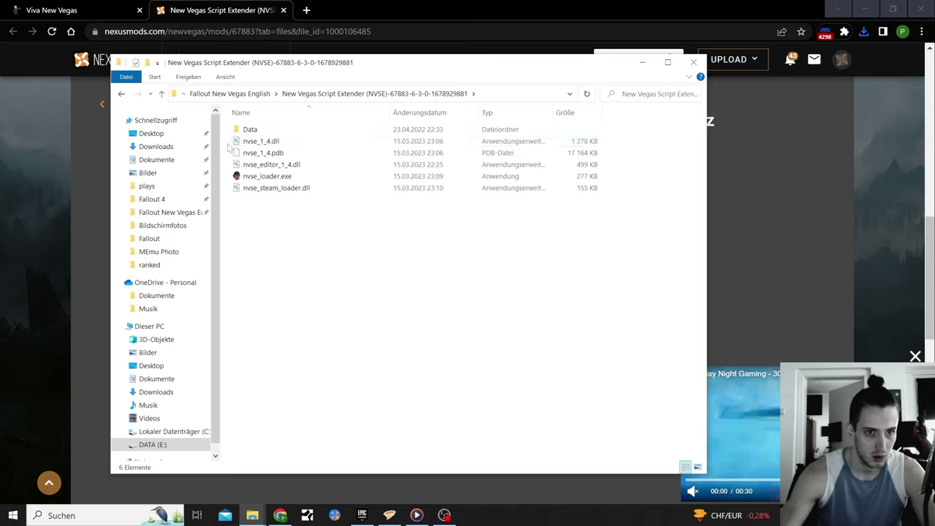
drag(229, 139, 326, 205)
right_click(288, 156)
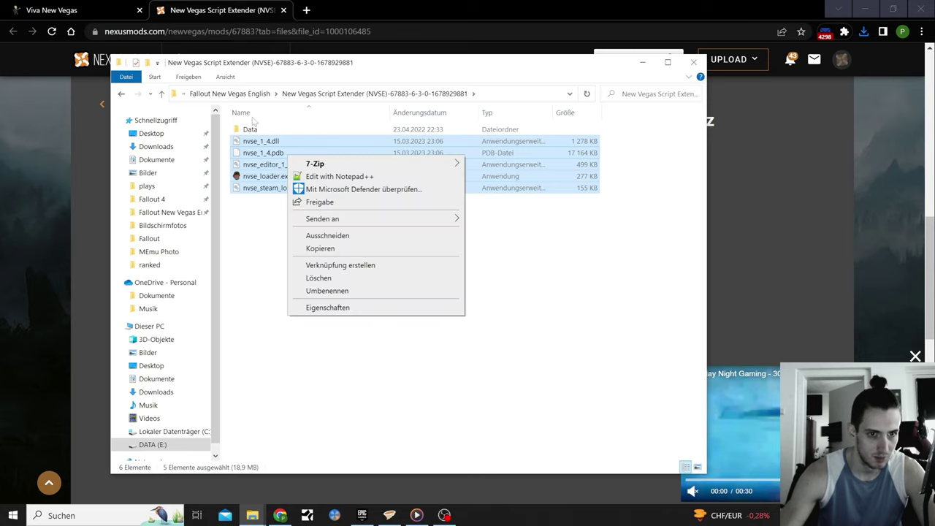
double_click(251, 131)
double_click(263, 132)
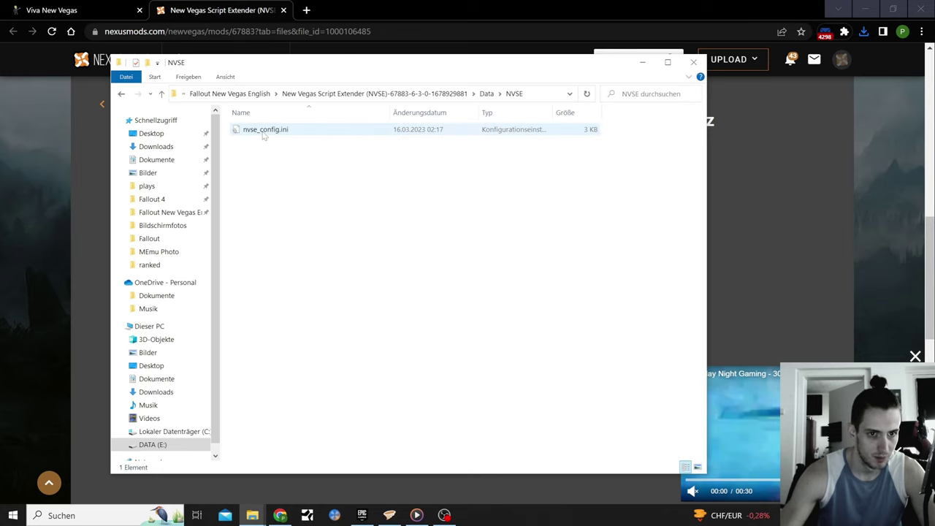
key(BackSpace)
key(BackSpace)
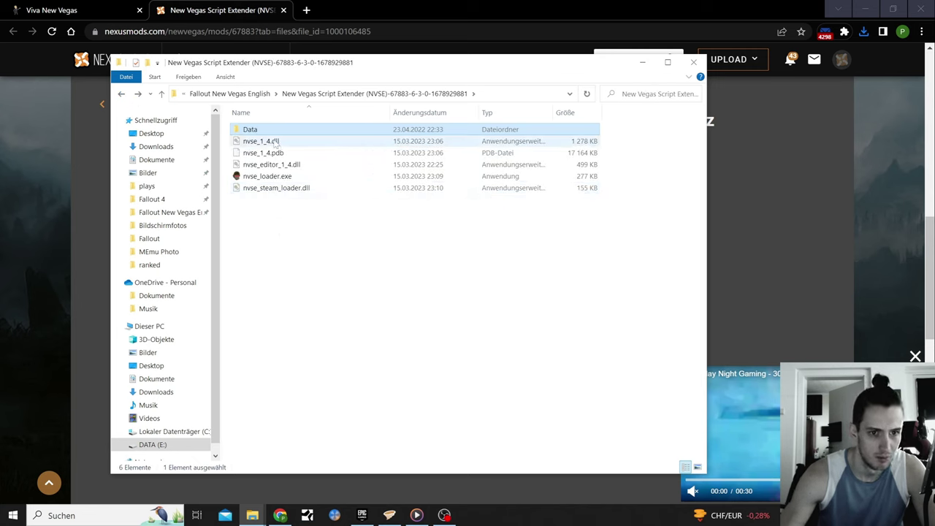
key(BackSpace)
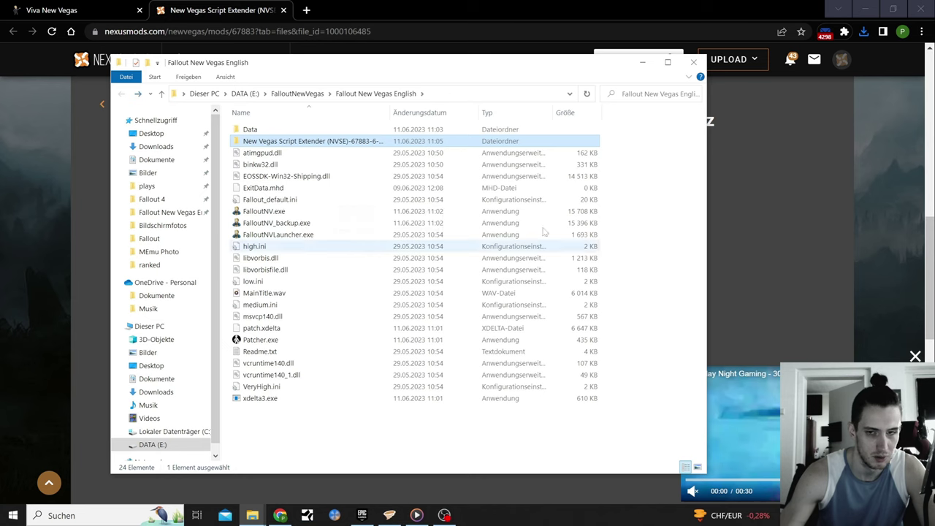
Close the game folder window, switch to Vortex and launch Fallout: New Vegas from there
click(694, 62)
click(389, 515)
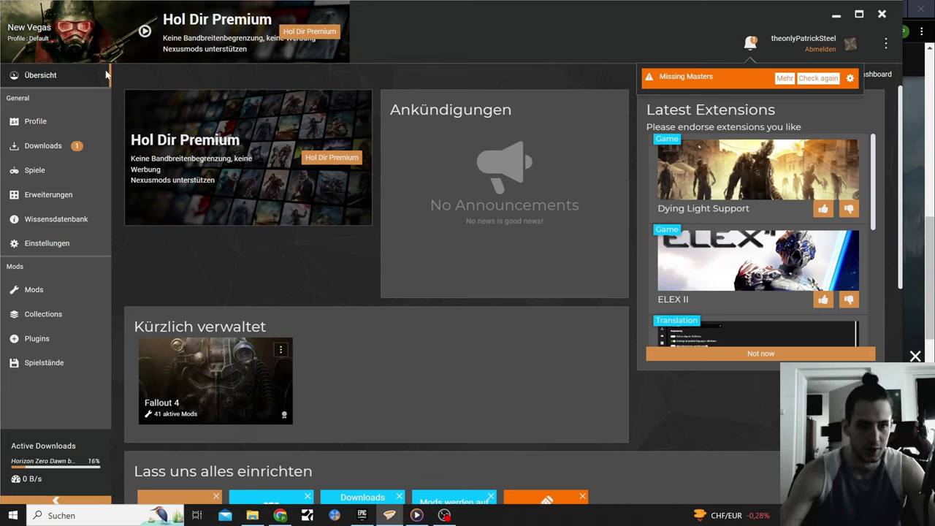
click(144, 32)
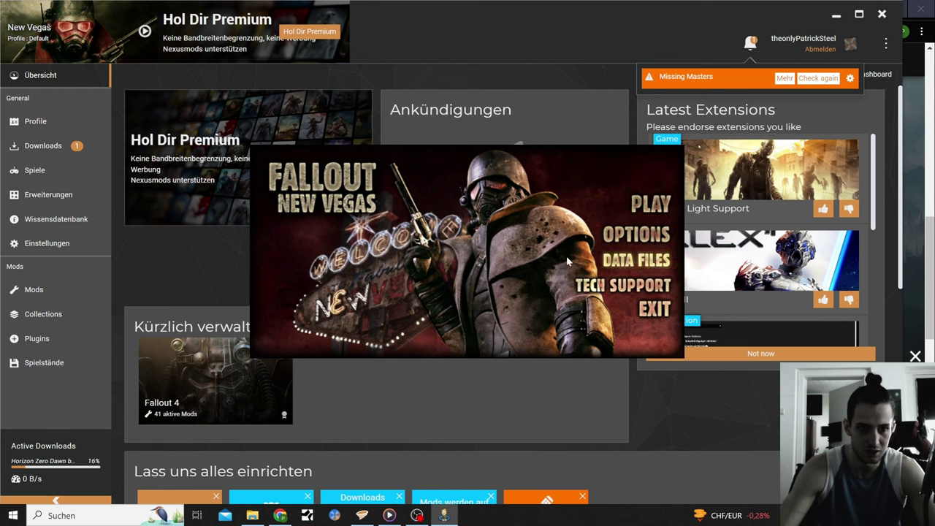
Switch to Chrome, open the Fallout New Vegas home page on Nexus Mods and browse its newly added mods
click(280, 516)
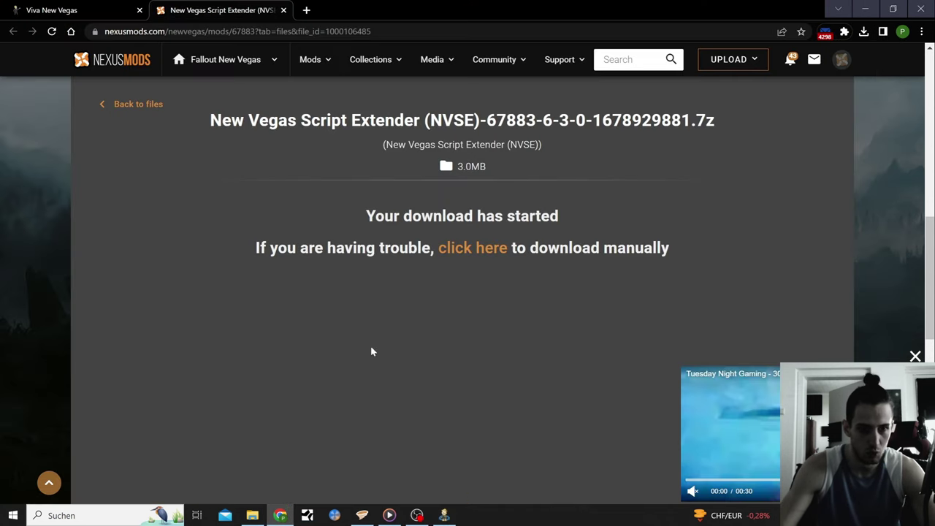
scroll(251, 157, up, 7)
scroll(245, 252, up, 3)
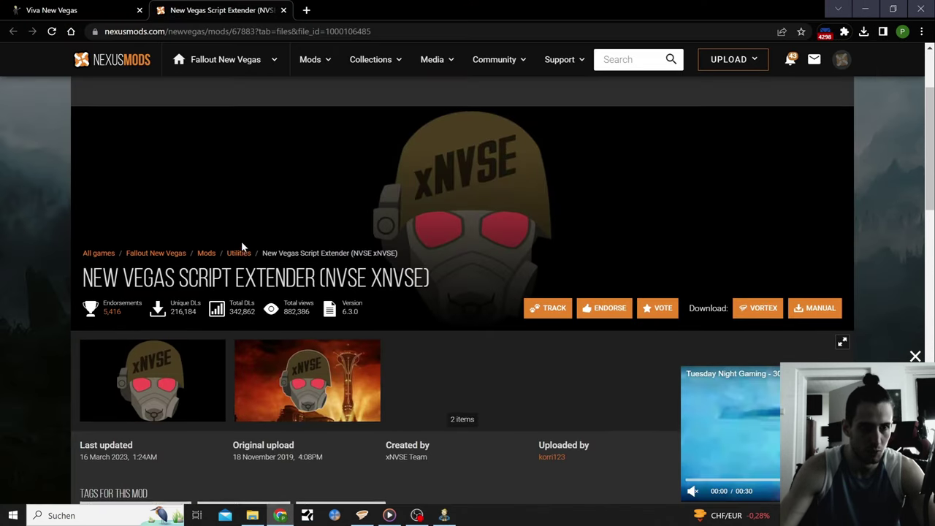
mouse_move(252, 64)
click(225, 60)
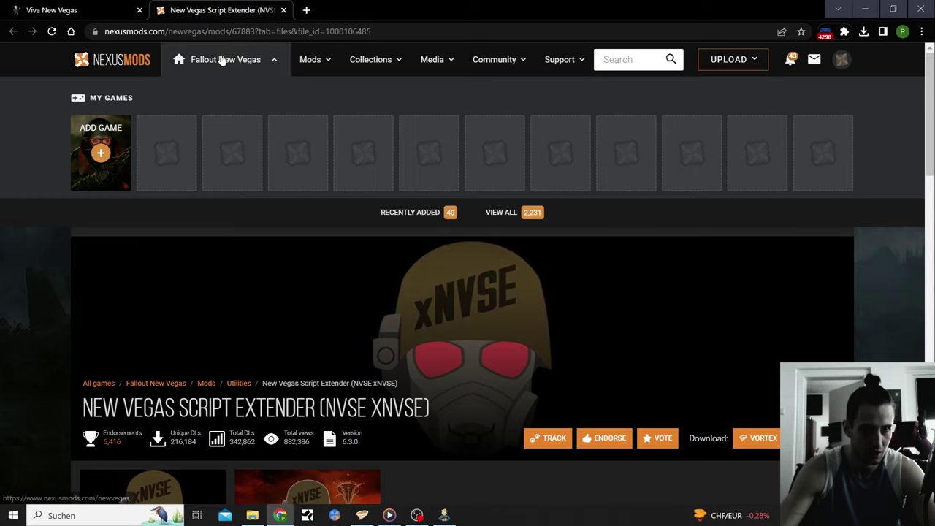
scroll(401, 212, down, 3)
scroll(401, 212, down, 2)
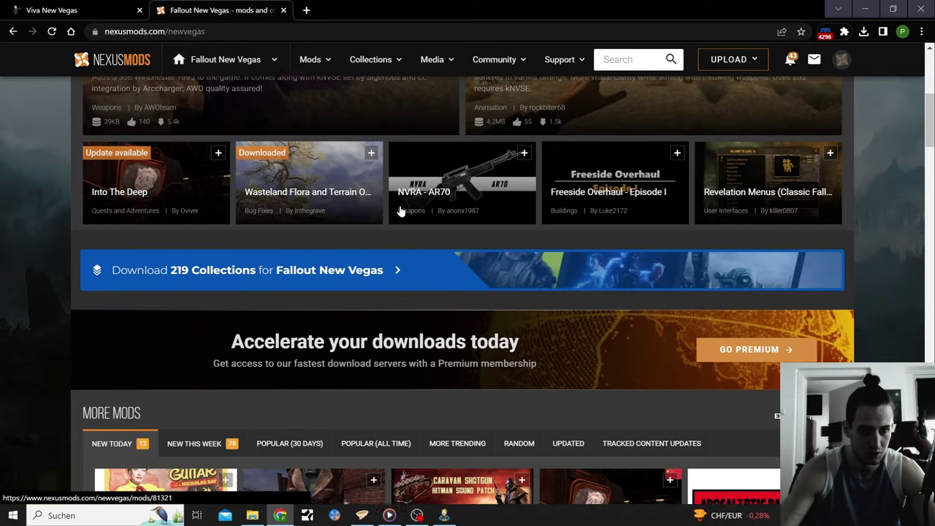
scroll(0, 266, down, 7)
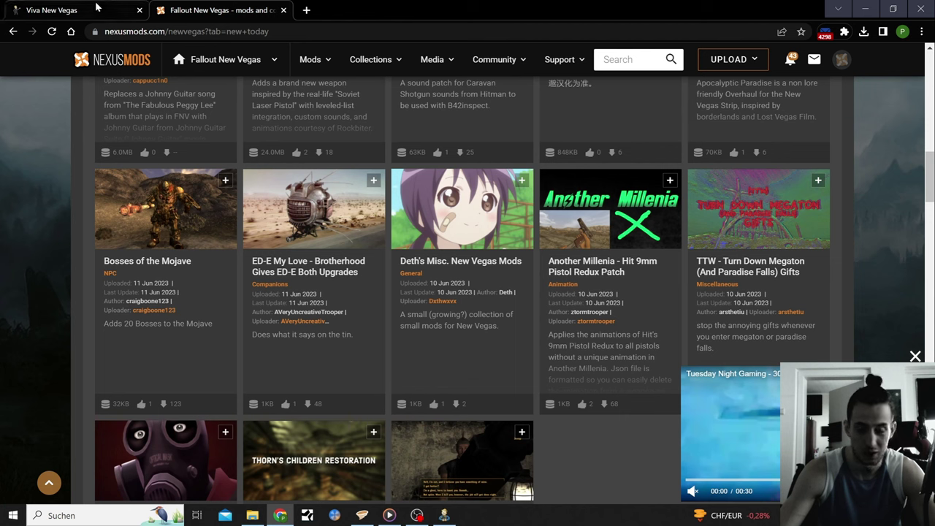
Switch to the Fallout: New Vegas launcher, start the game, load save #0231 Vault 26 - Atrium and walk around briefly
click(364, 516)
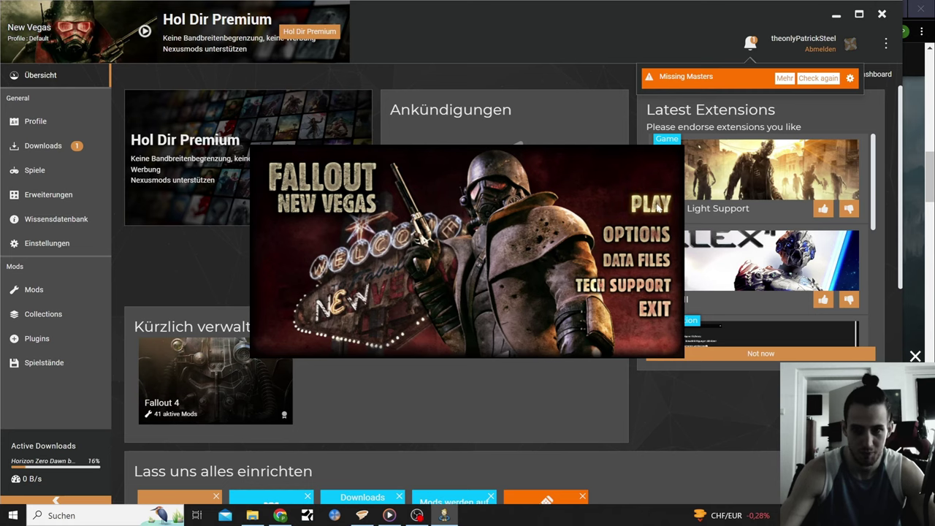
click(658, 205)
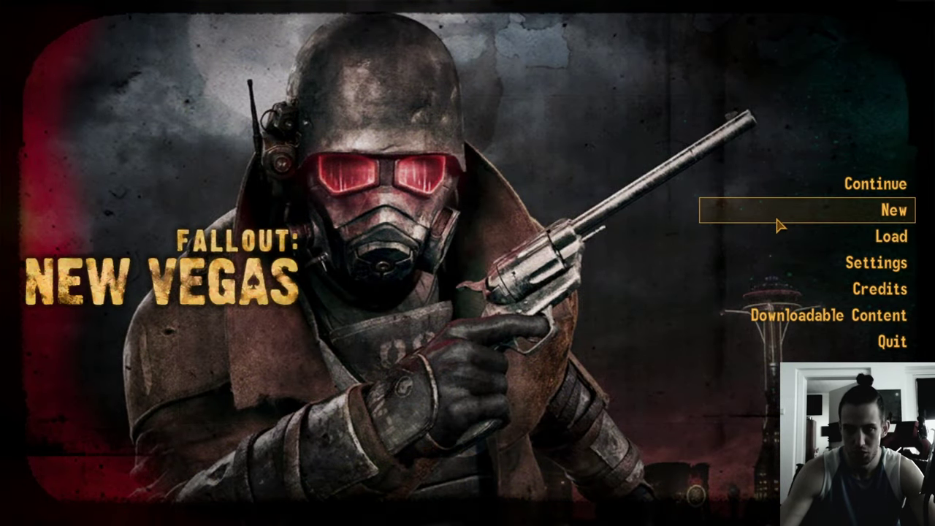
click(904, 241)
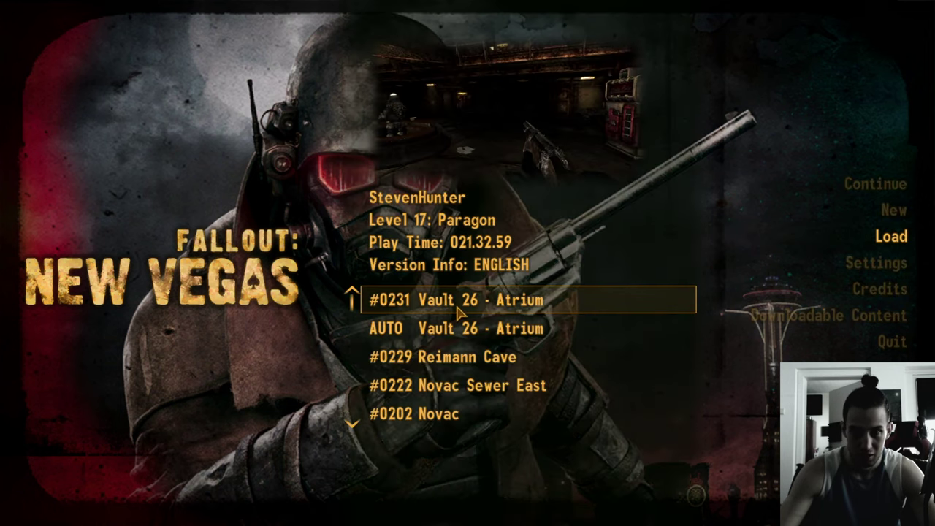
click(458, 312)
click(515, 328)
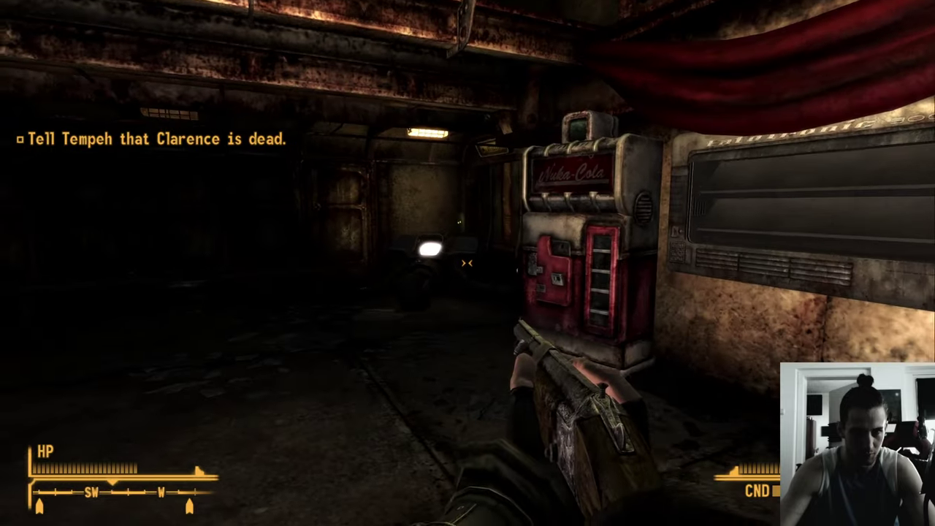
key(w)
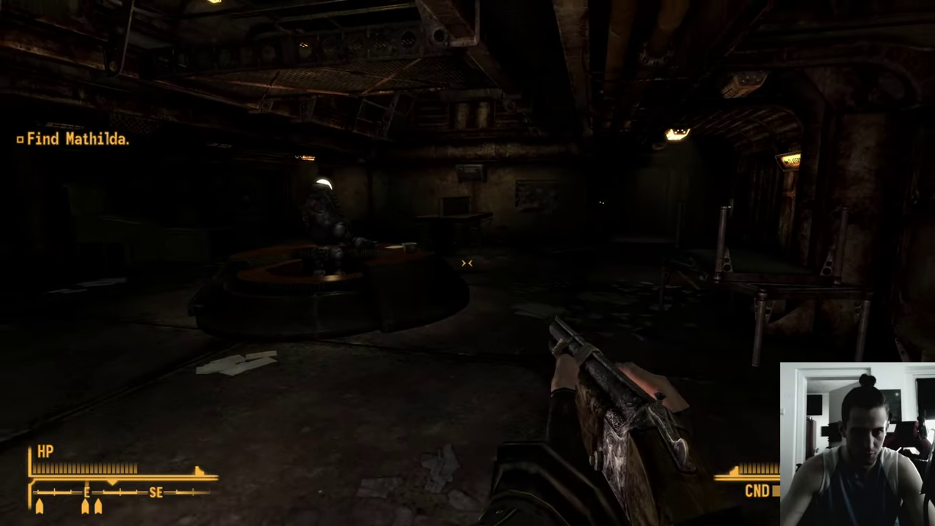
Quit Fallout: New Vegas from its pause menu to the desktop
key(Escape)
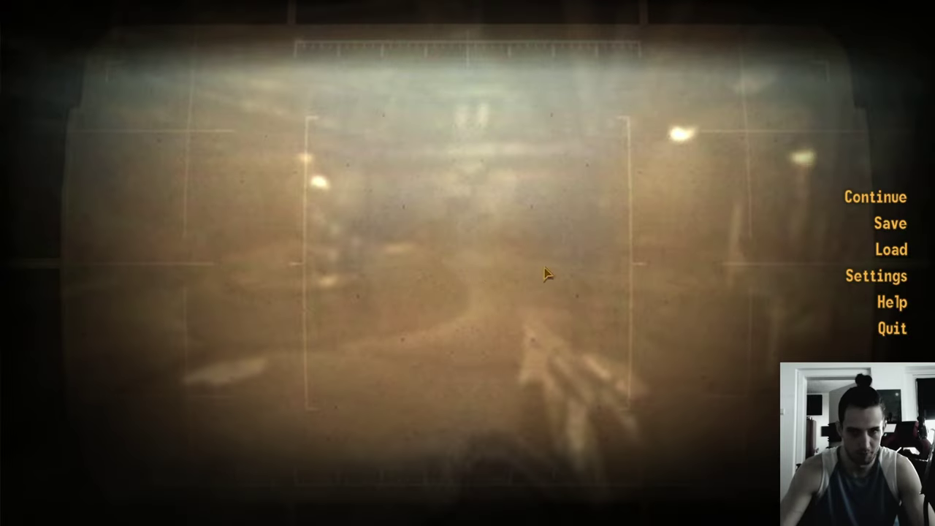
click(895, 329)
click(676, 326)
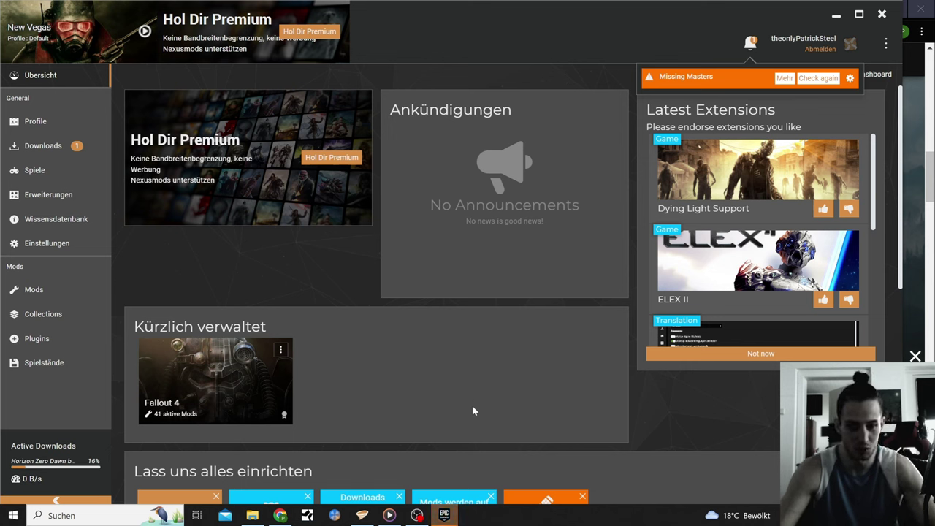
Switch to Chrome, return from Viva New Vegas to the Epic Games Patcher page, review its header details and dismiss the video ad
click(280, 515)
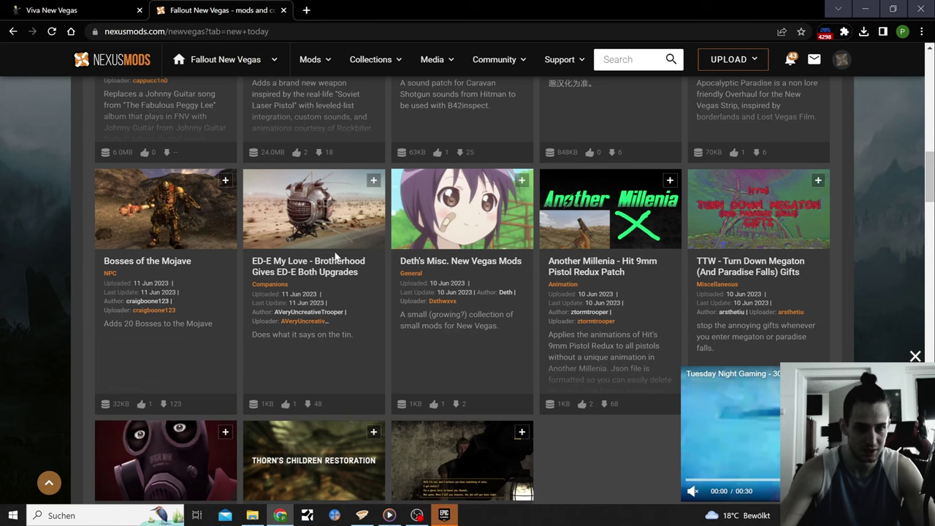
click(66, 10)
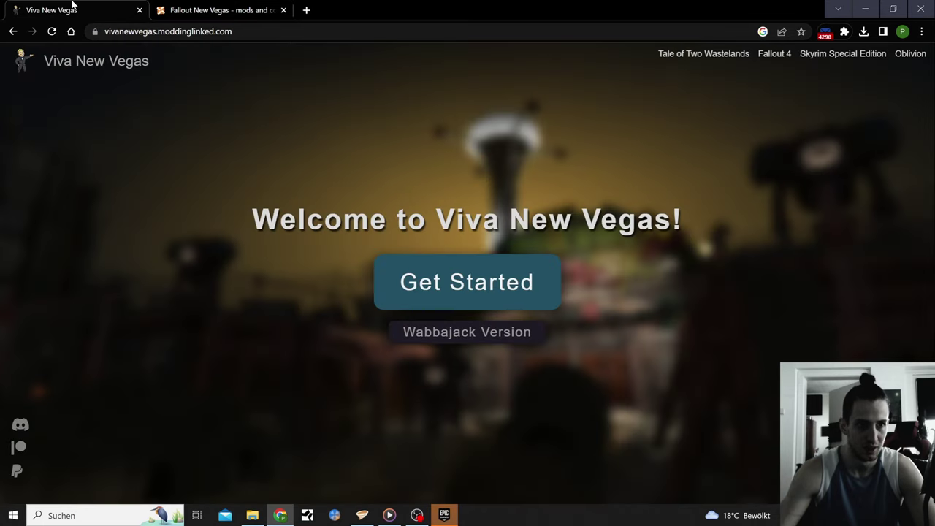
click(12, 32)
scroll(349, 146, up, 6)
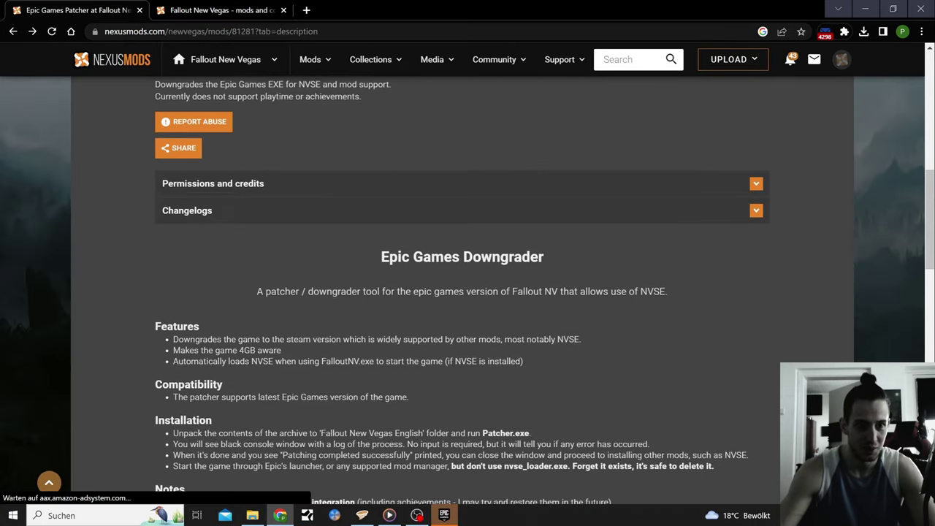
scroll(439, 261, up, 3)
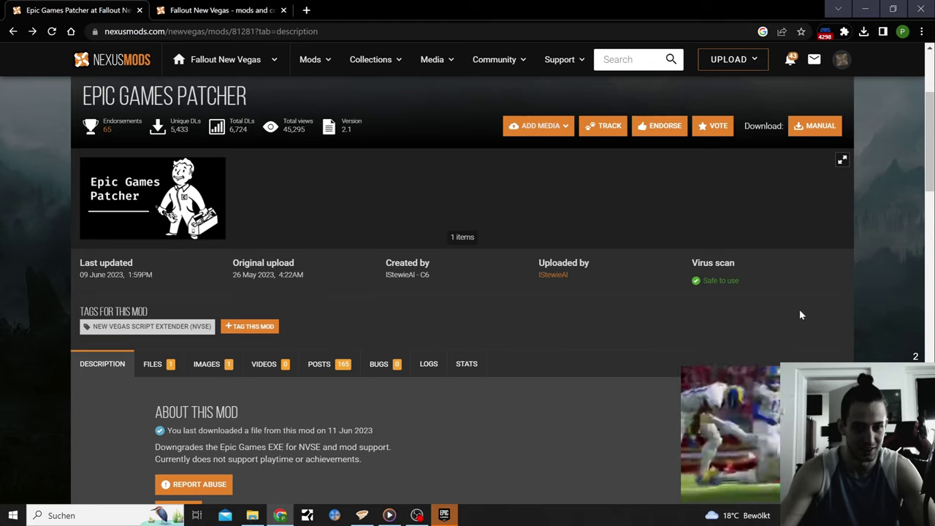
click(915, 357)
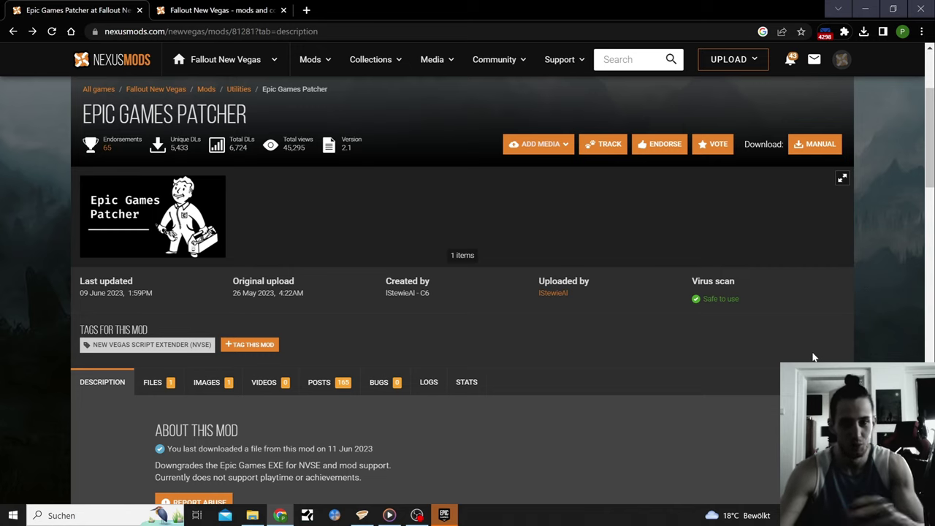
View the patcher uploader's profile and their Fallout 3 tweaks mod page, and return to the Epic Games Patcher page
click(555, 294)
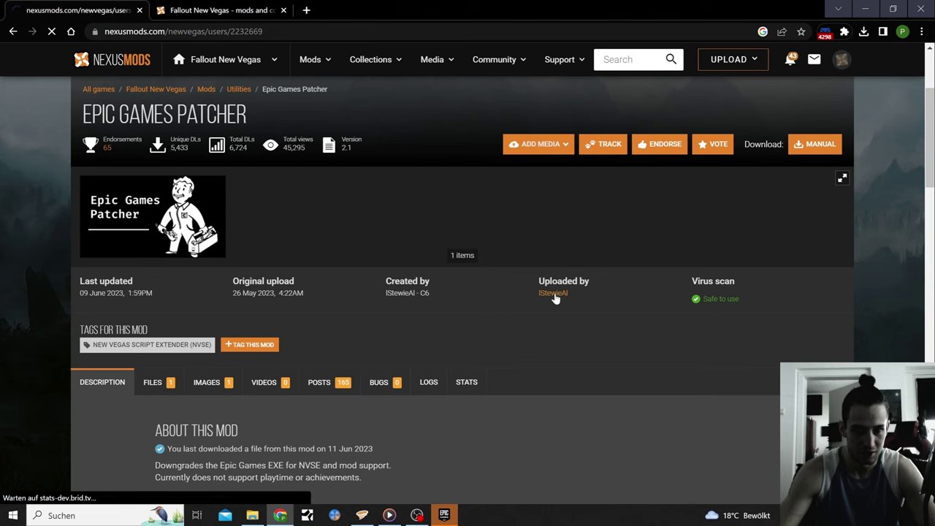
scroll(351, 328, down, 2)
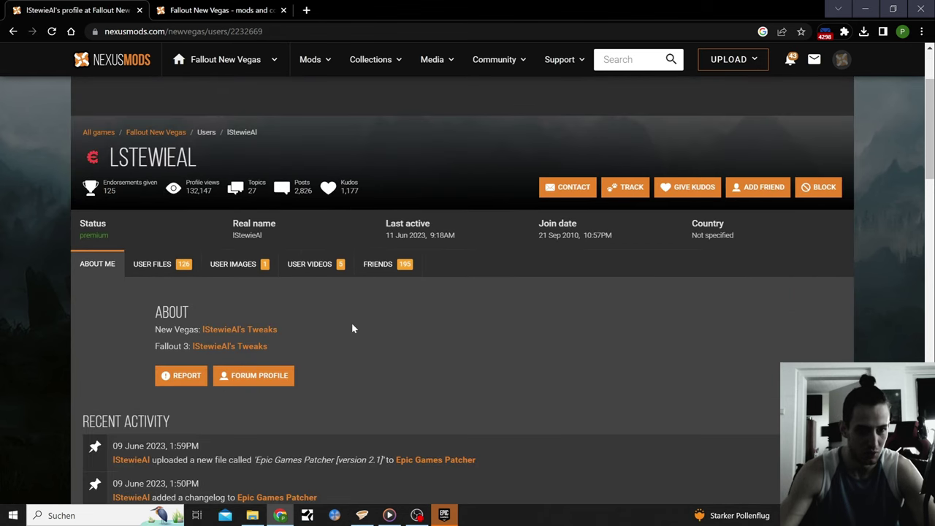
click(241, 346)
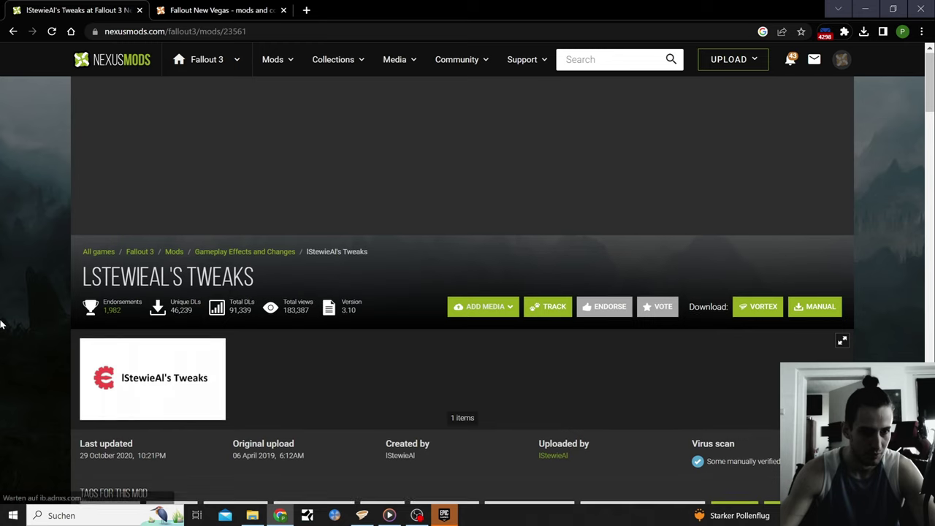
scroll(3, 324, down, 3)
scroll(3, 324, up, 1)
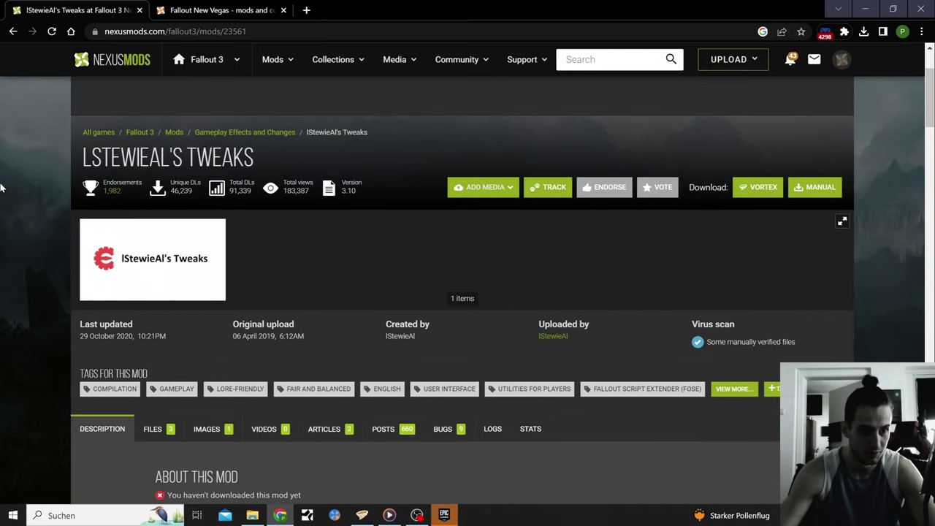
click(13, 31)
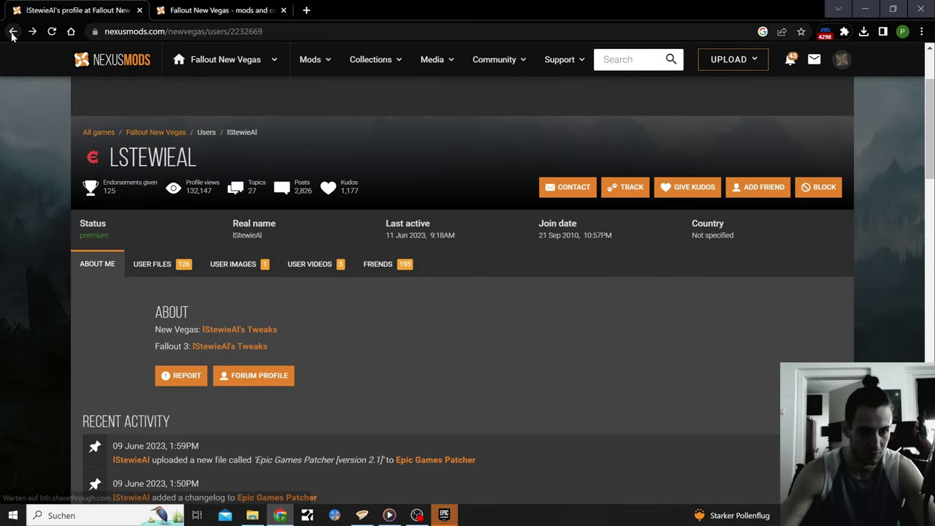
click(12, 32)
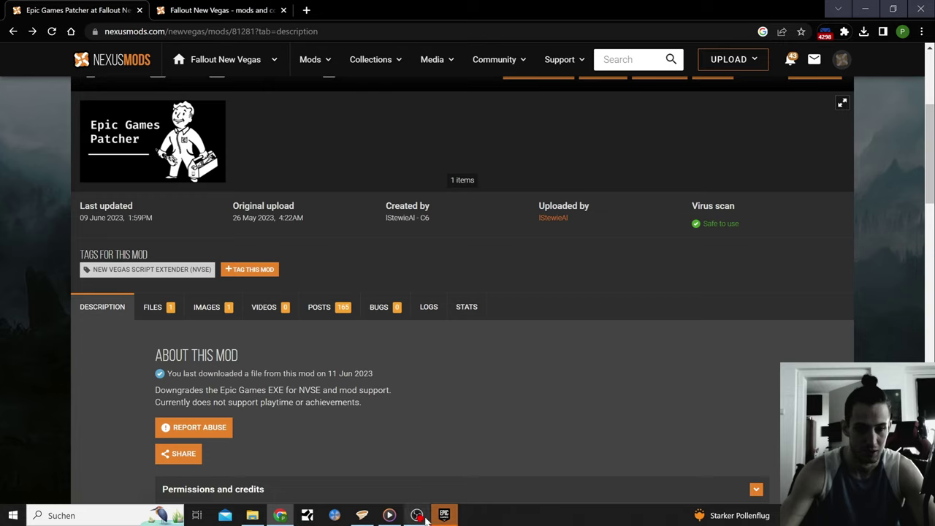
mouse_move(426, 519)
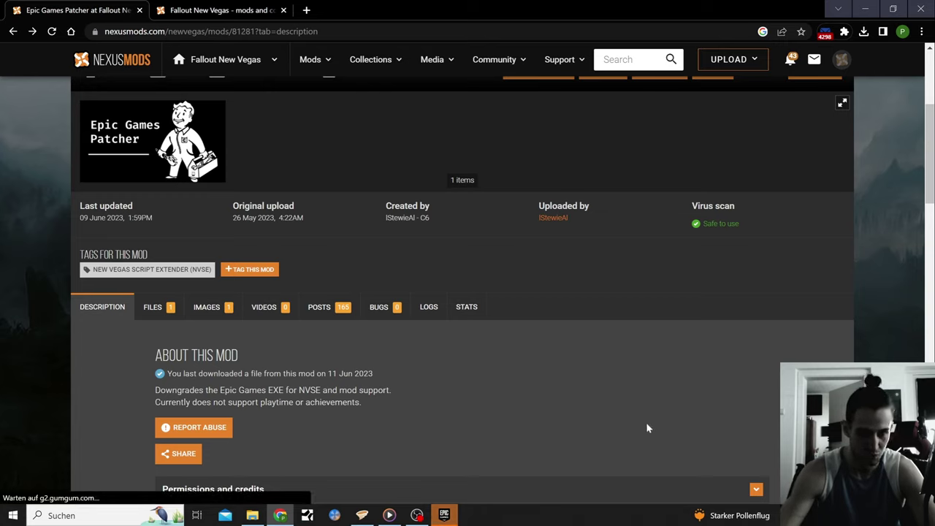
click(415, 516)
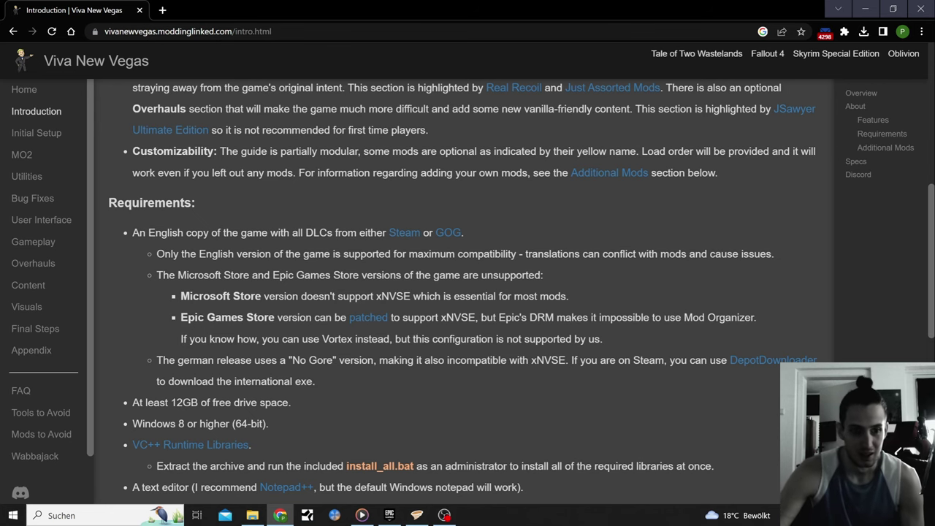
Open the Epic Games patch link from the Viva New Vegas Requirements section in a new tab, and return to the guide
scroll(412, 337, up, 5)
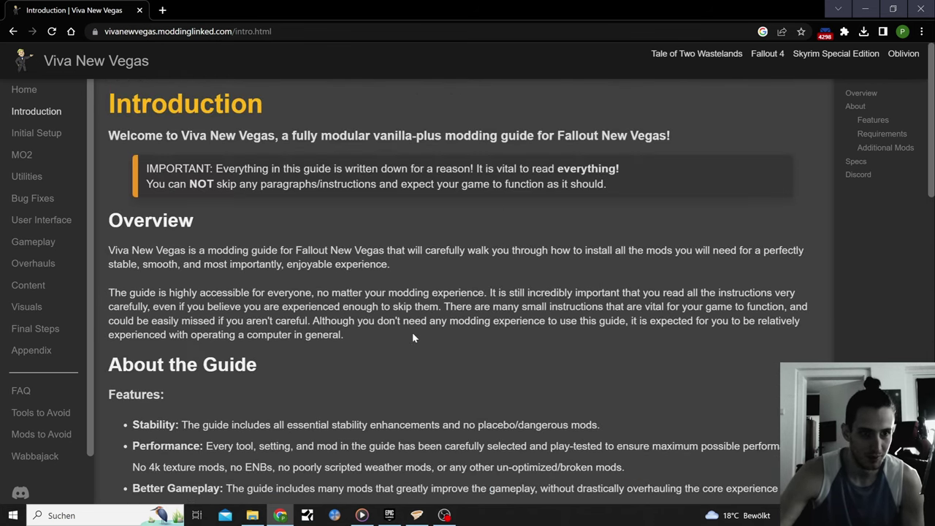
scroll(412, 332, down, 6)
click(415, 203)
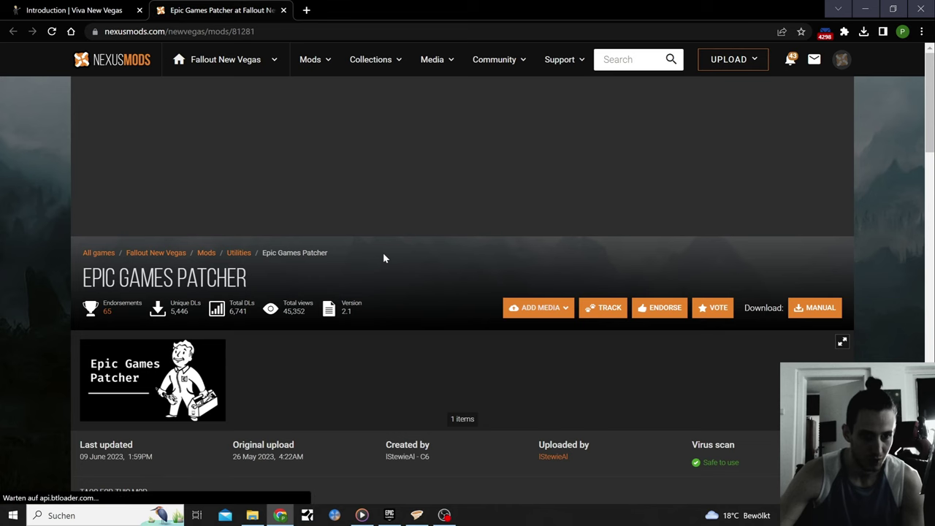
click(72, 6)
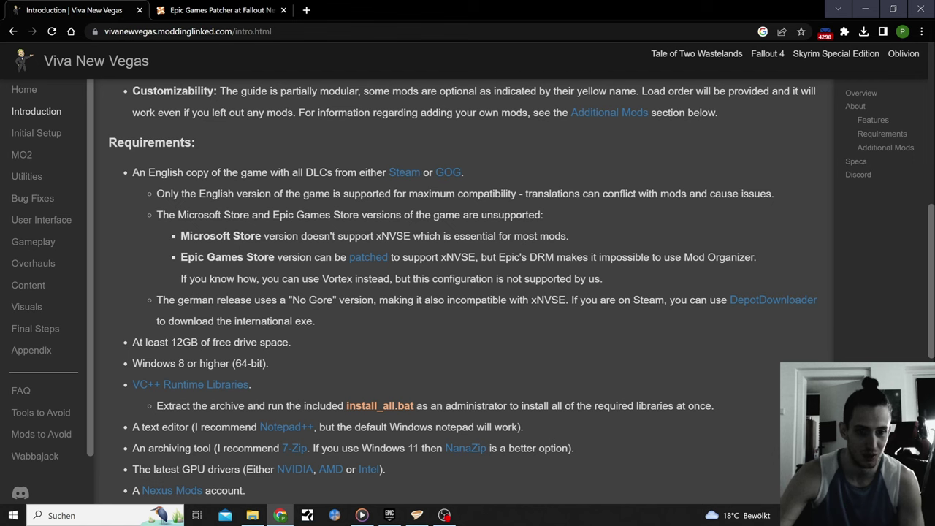
Review the Features and Requirements sections of the Viva New Vegas introduction
scroll(395, 286, up, 5)
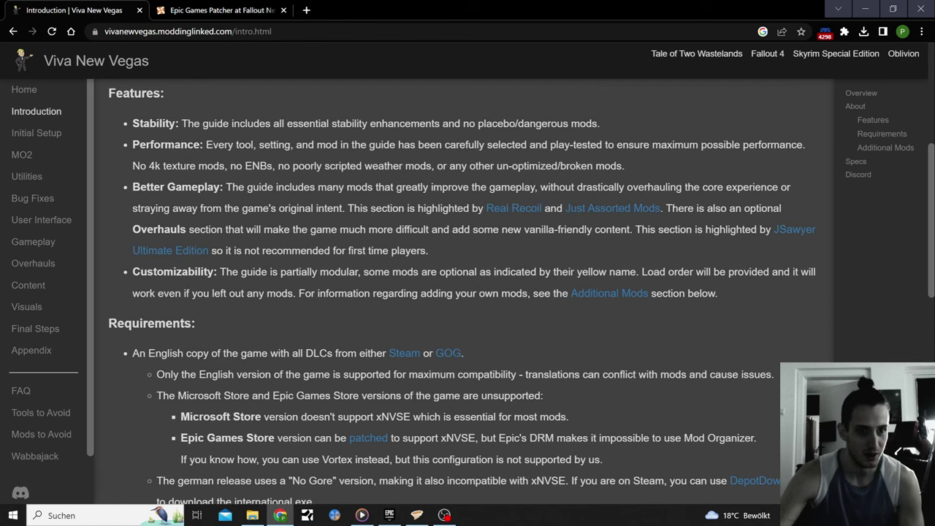
scroll(395, 286, down, 5)
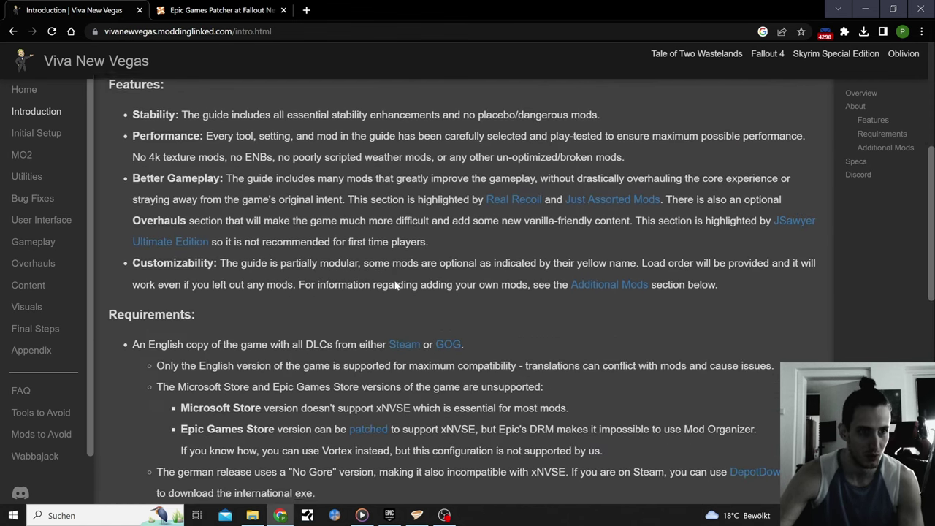
scroll(395, 286, up, 3)
View the Wabbajack version's requirements and installation instructions from the Viva New Vegas home page, and return to the guide's Introduction
click(10, 32)
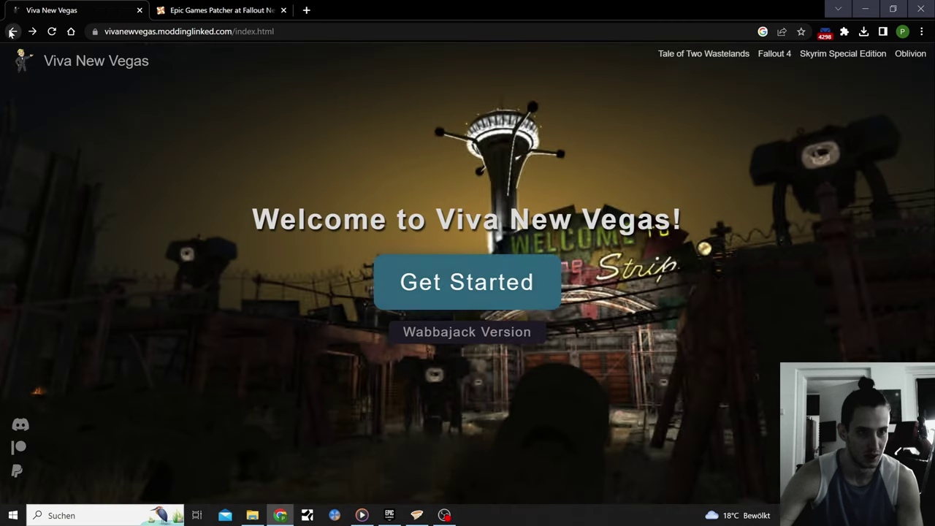
click(466, 334)
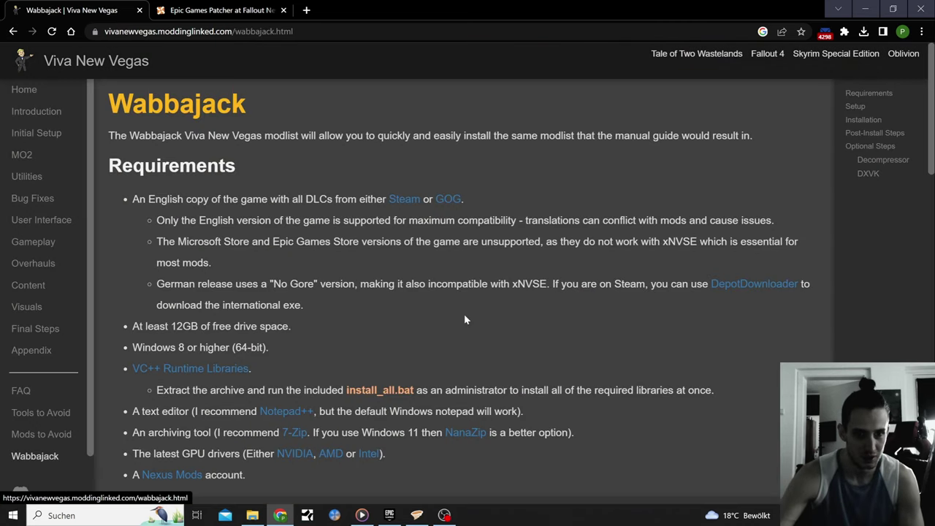
scroll(292, 374, down, 5)
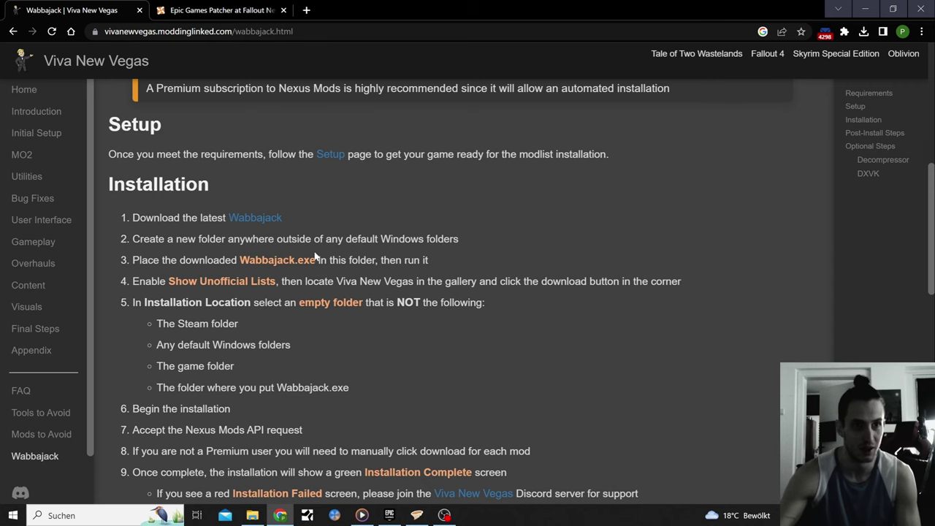
click(13, 30)
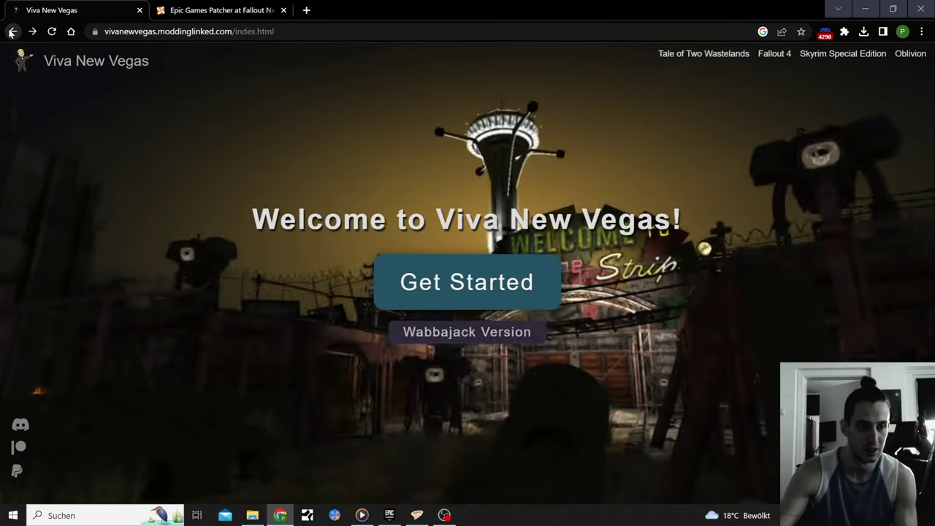
click(463, 286)
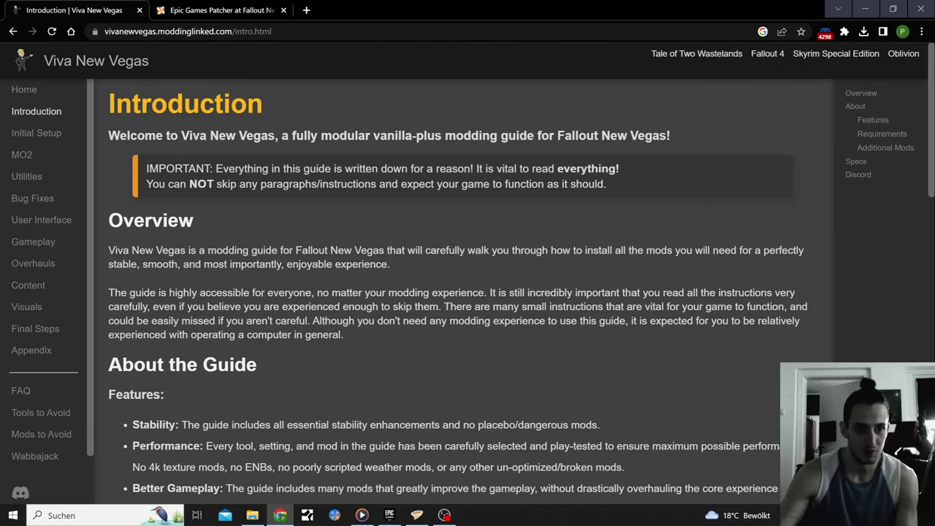
Review the Features and Requirements on the Introduction page, including the notes on the Epic Games Store version
scroll(445, 303, down, 3)
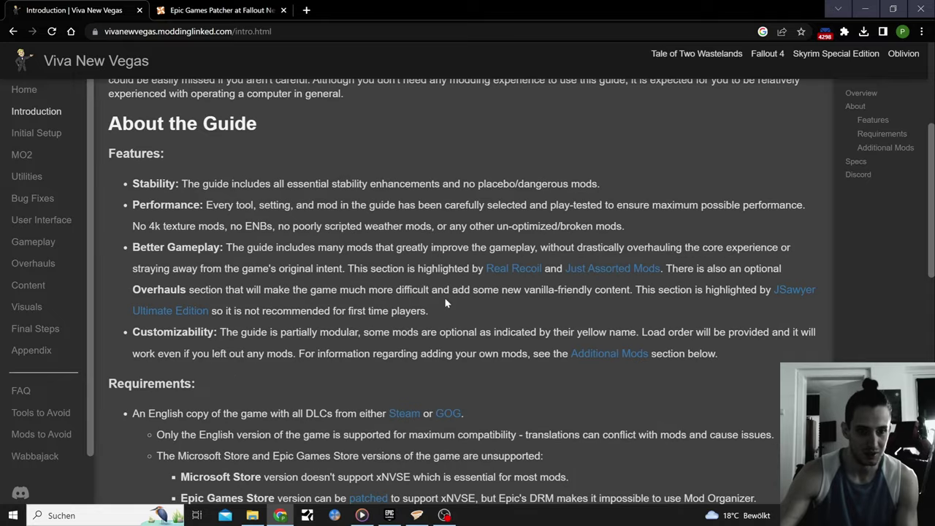
scroll(446, 303, down, 3)
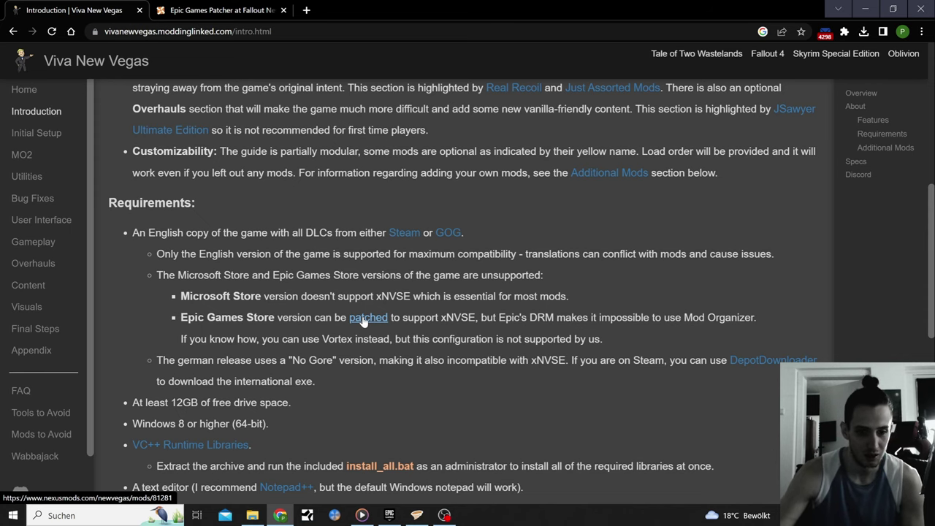
scroll(366, 319, down, 1)
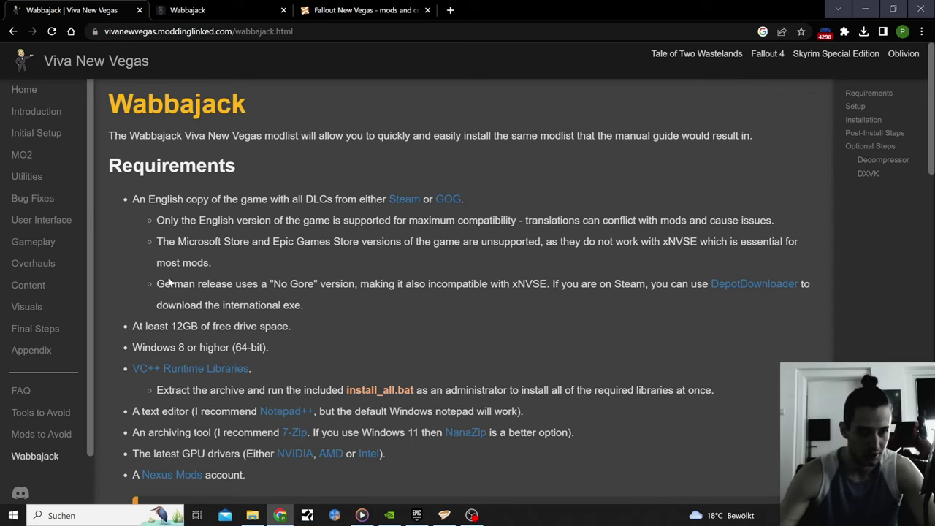
Examine the Wabbajack page's Requirements, including the notes on the Epic Games Store and German releases
drag(156, 283, 488, 284)
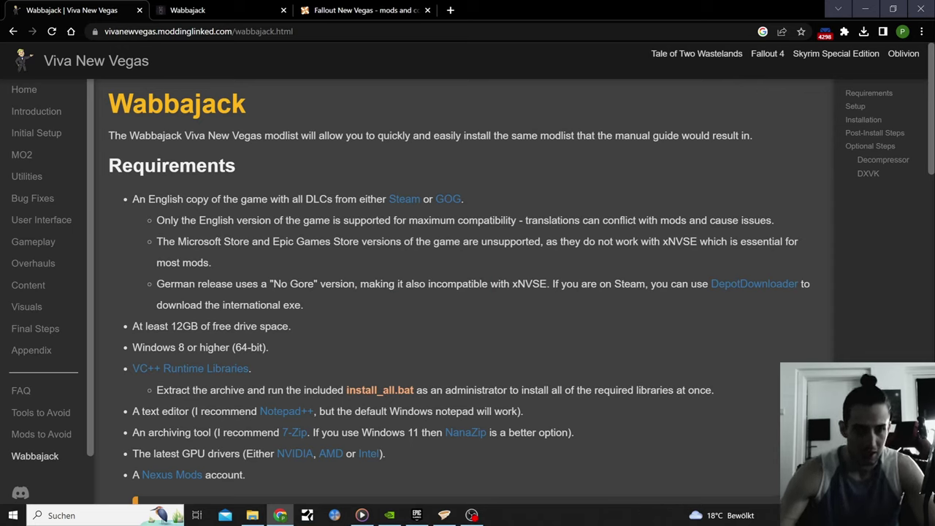
drag(273, 241, 360, 242)
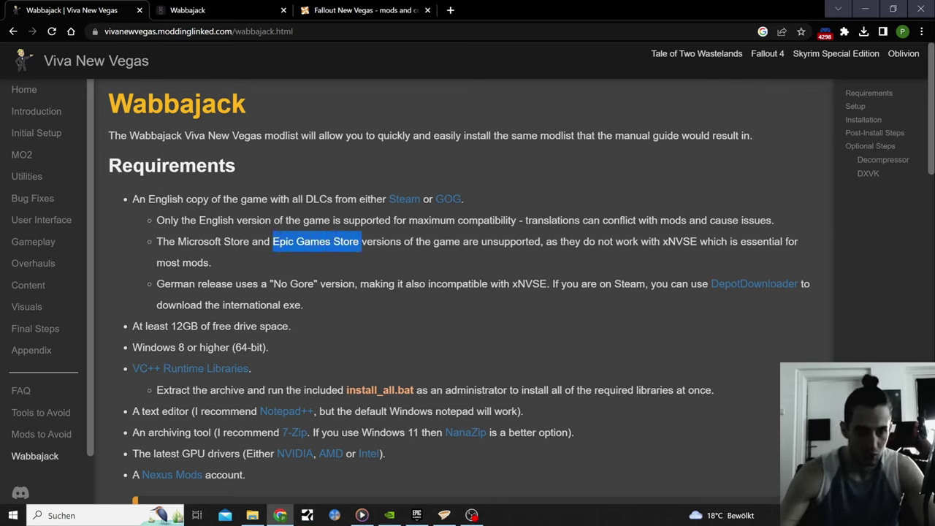
click(407, 259)
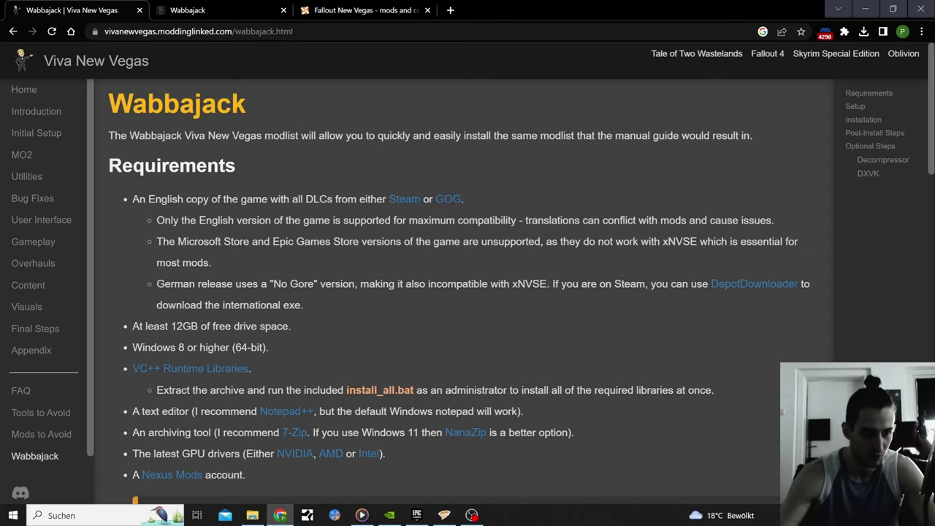
scroll(467, 292, down, 1)
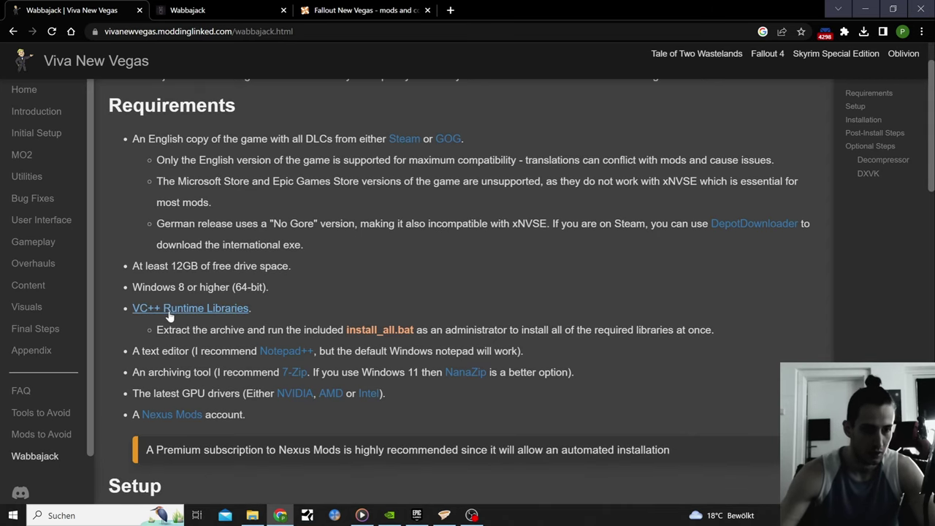
Open the VC++ Runtime Libraries page linked in the Requirements and read the package description and installation notes
click(192, 312)
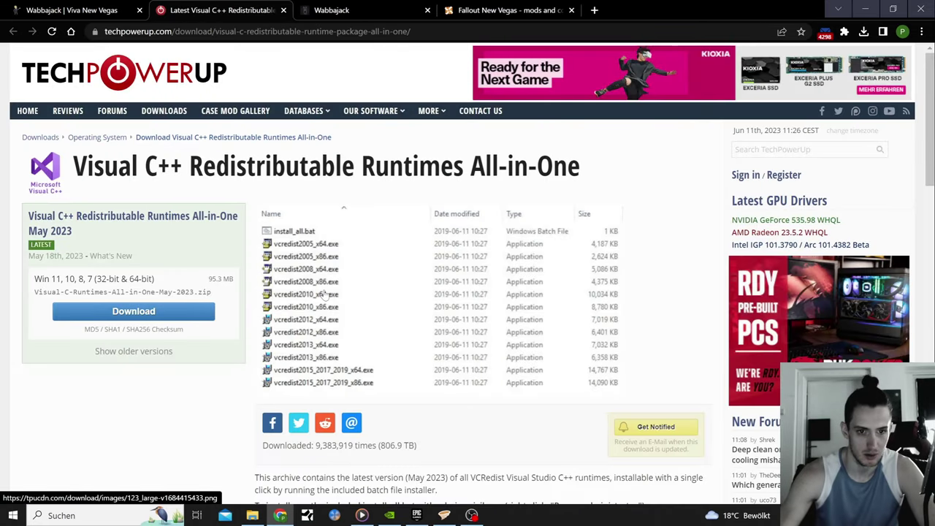
scroll(321, 295, down, 1)
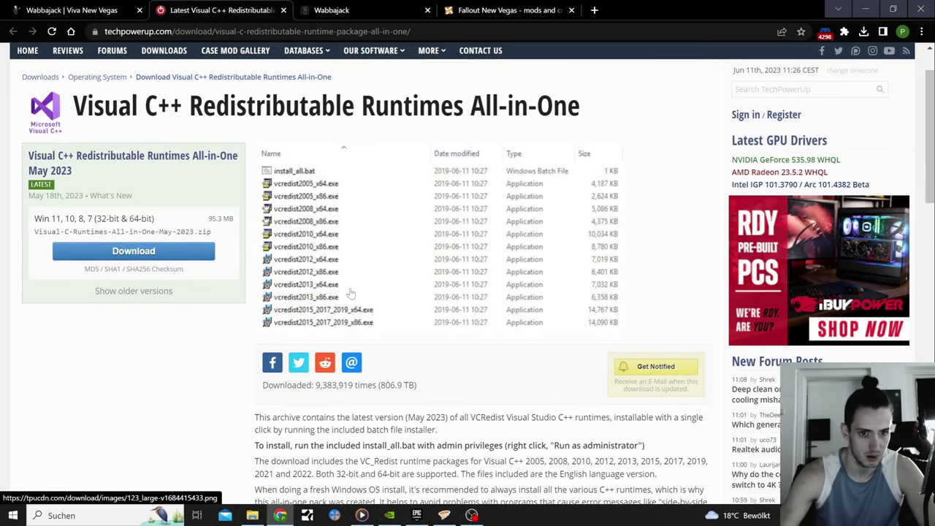
scroll(373, 290, down, 3)
scroll(377, 307, down, 1)
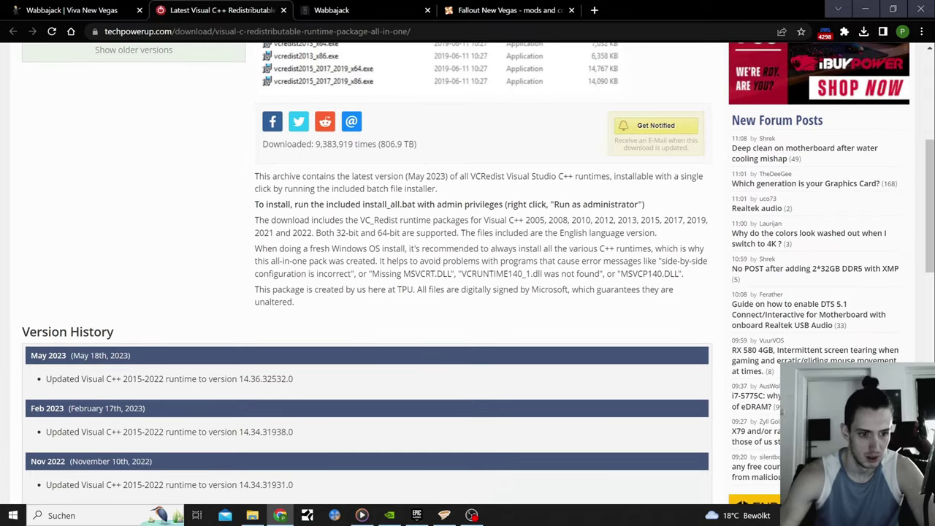
scroll(383, 354, up, 5)
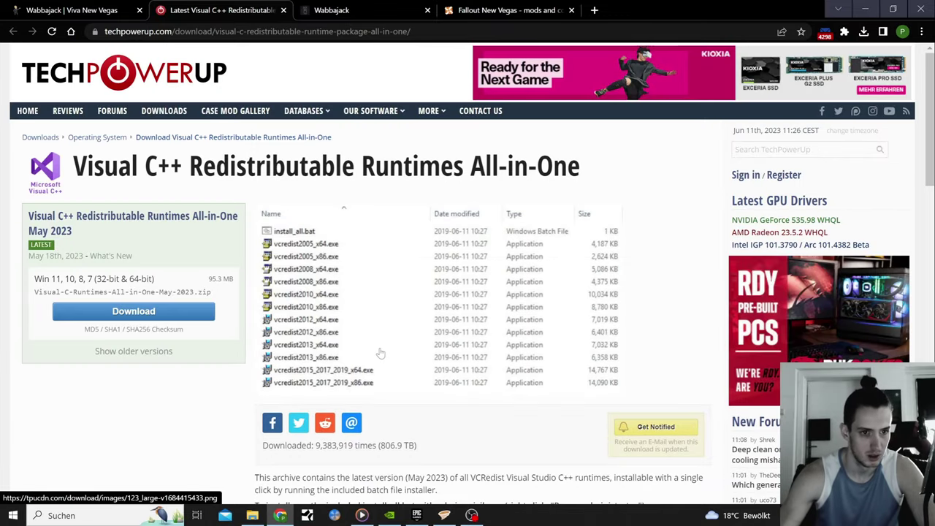
Download Visual-C-Runtimes-All-in-One-May-2023.zip from the TechPowerUp US-5 server and save it to the Downloads folder
click(128, 312)
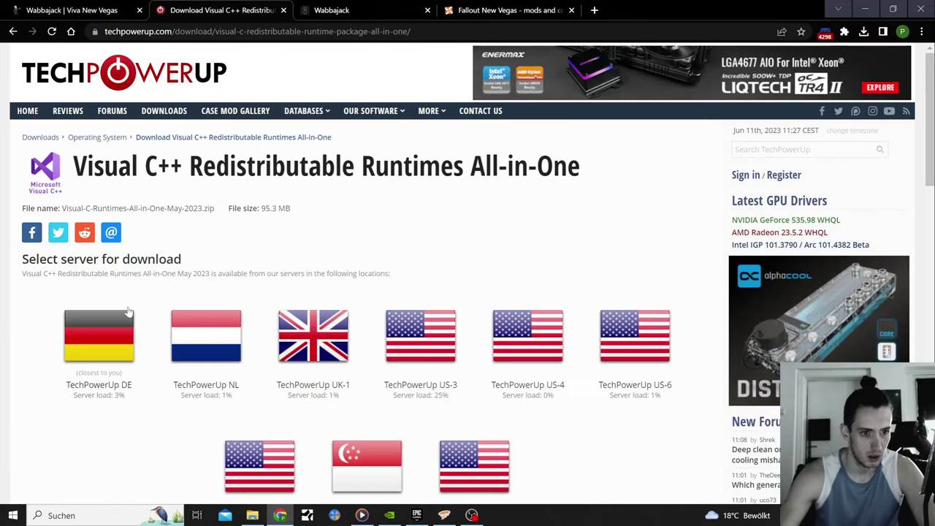
scroll(254, 336, down, 2)
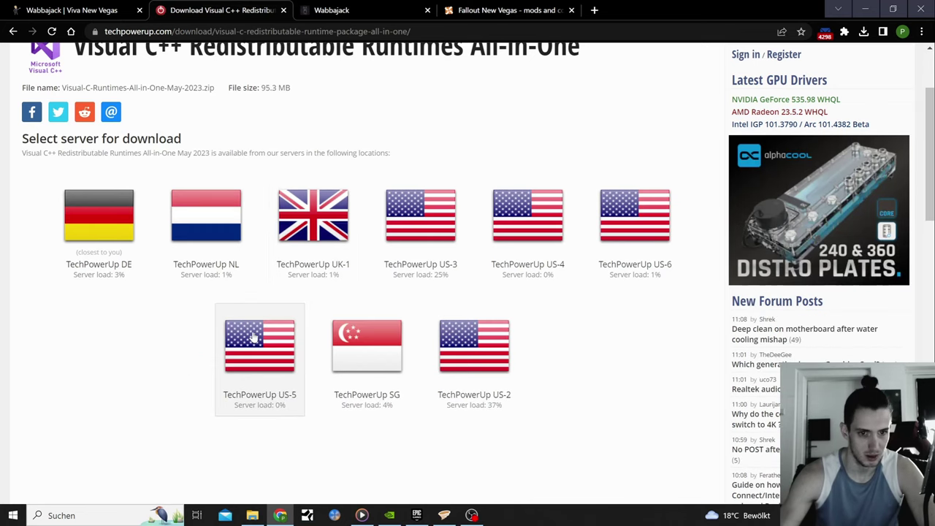
click(257, 335)
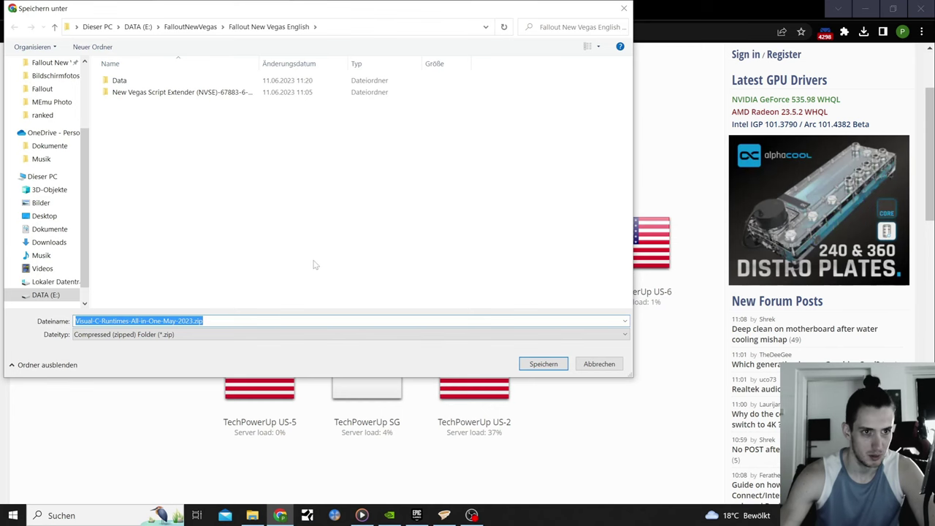
scroll(44, 183, up, 5)
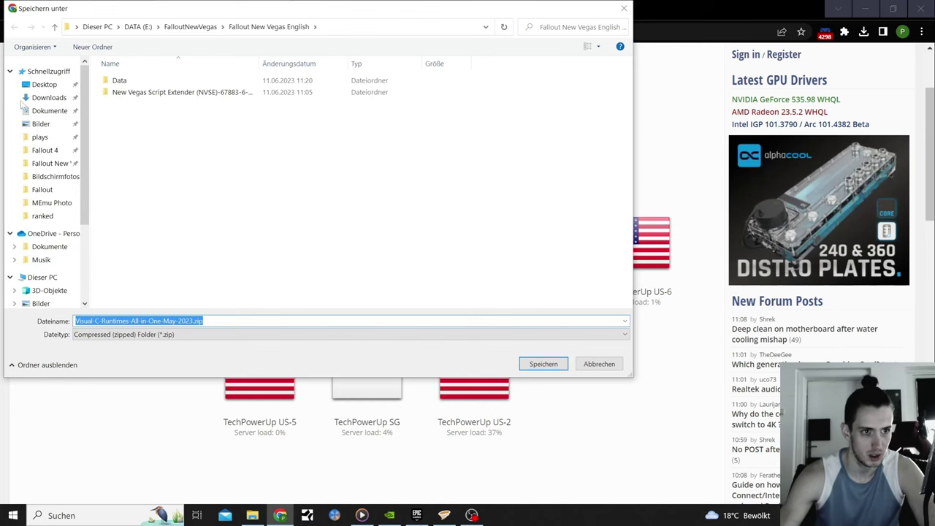
click(49, 97)
click(543, 364)
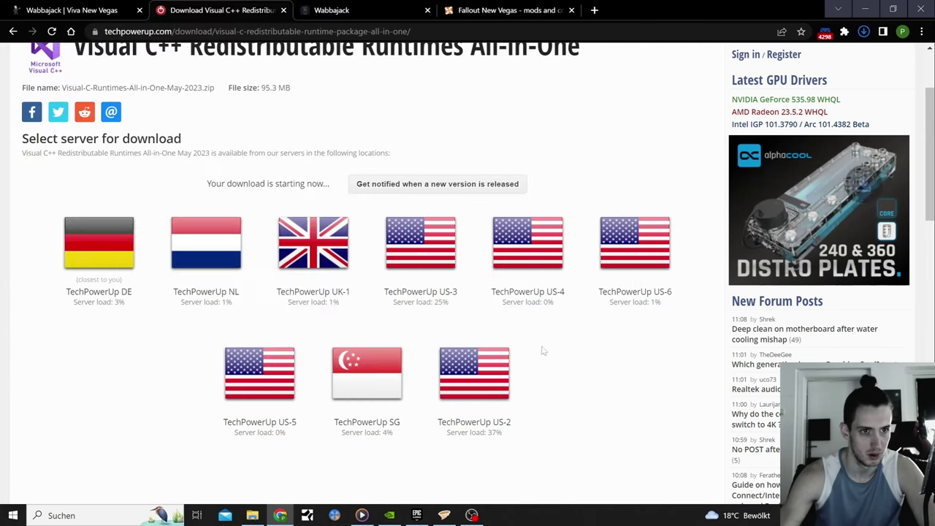
Show the downloaded Visual C++ runtimes archive in its folder and extract it to Downloads\Visual-C-Runtimes-All-in-One-May-2023
click(836, 57)
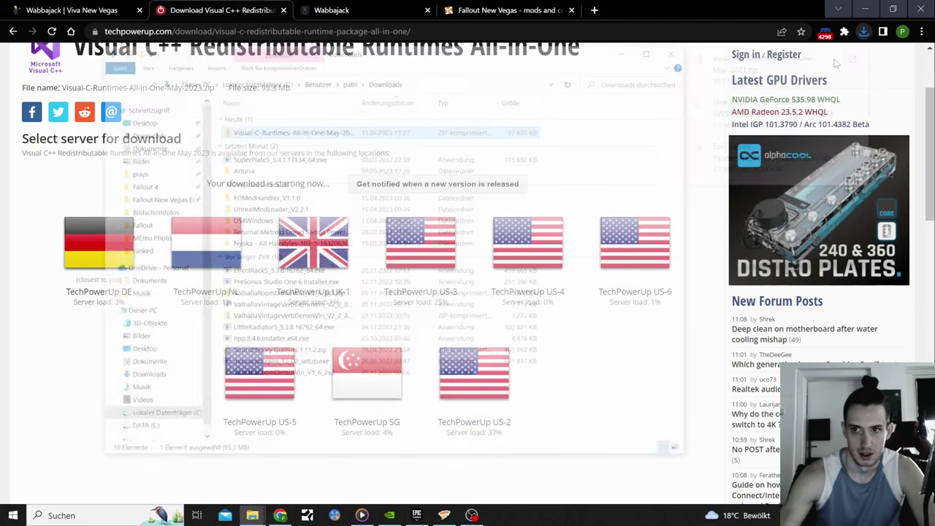
right_click(304, 129)
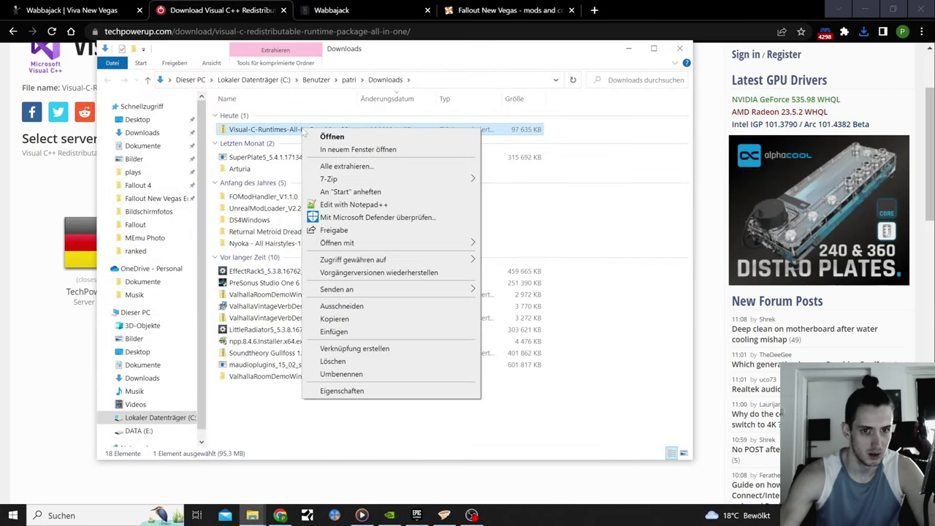
click(377, 168)
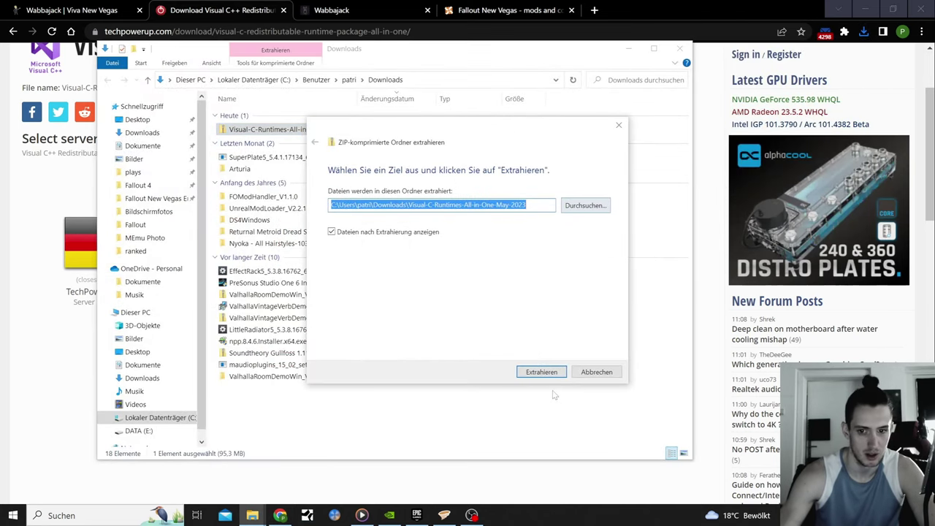
click(539, 369)
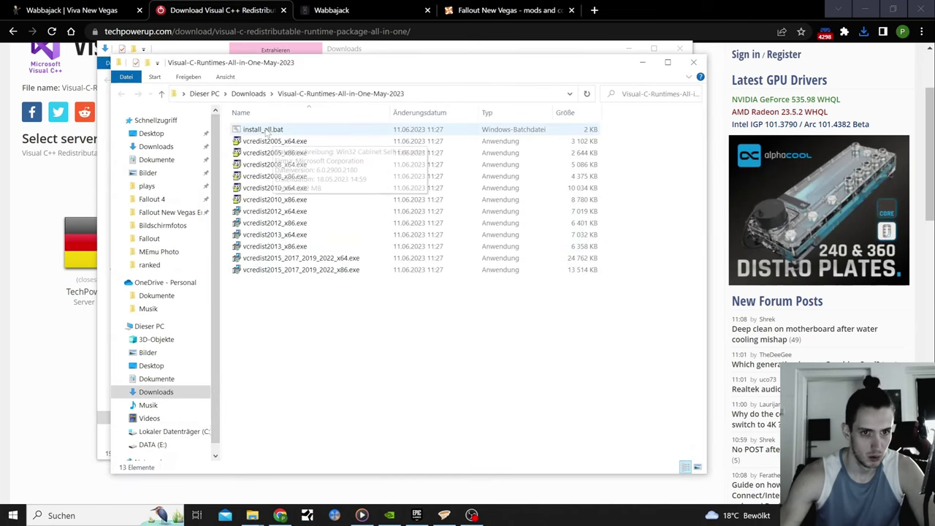
Run install_all.bat from the extracted folder, allowing it past Windows SmartScreen, and minimize the folder window once the runtimes are installed
double_click(263, 129)
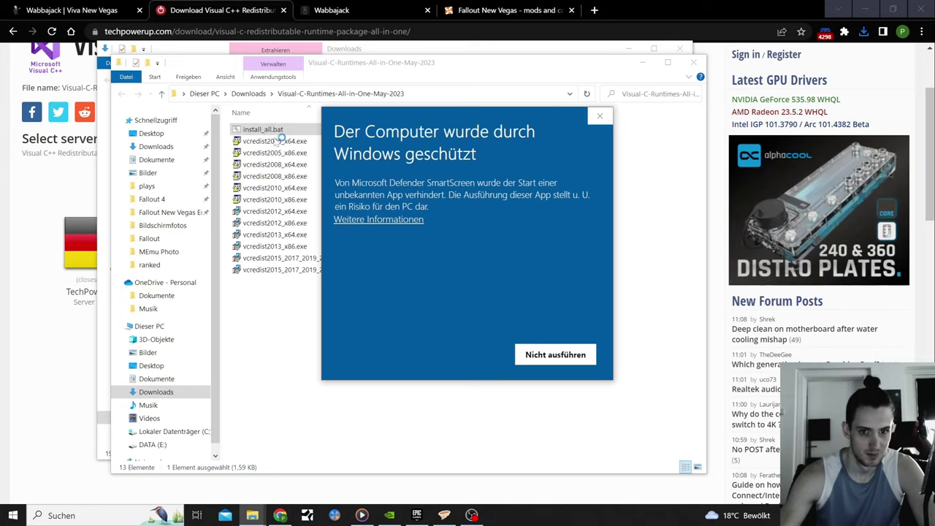
click(396, 221)
click(470, 356)
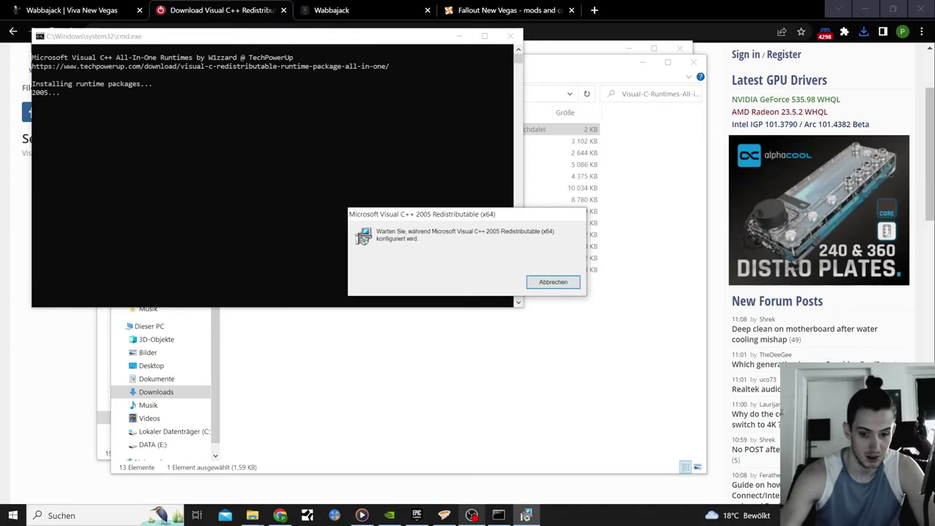
mouse_move(474, 517)
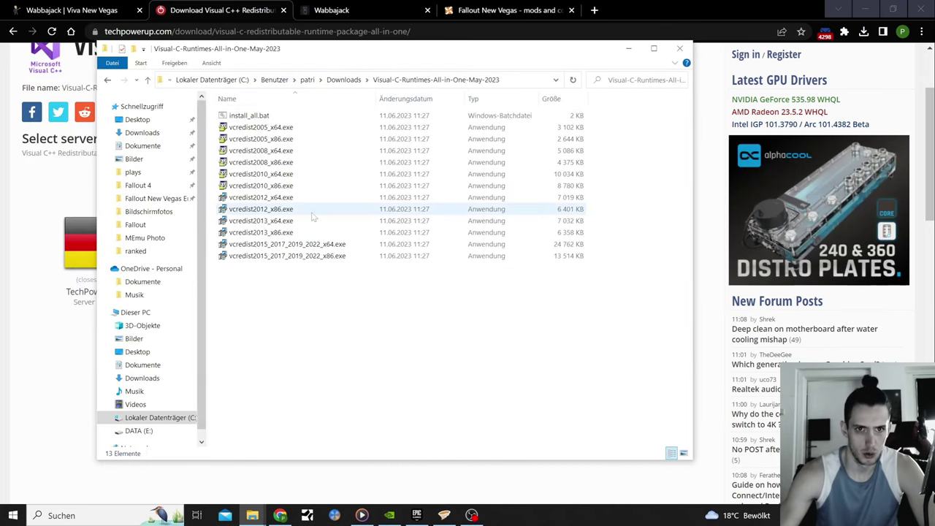
click(630, 49)
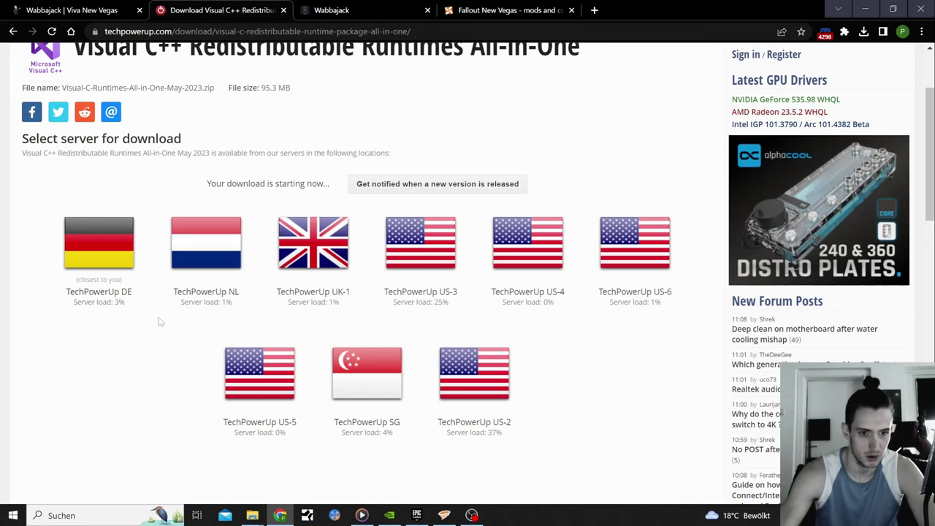
Review the Recommended Installation Location advice on the Viva New Vegas Initial Setup page, including installing on an SSD
click(13, 33)
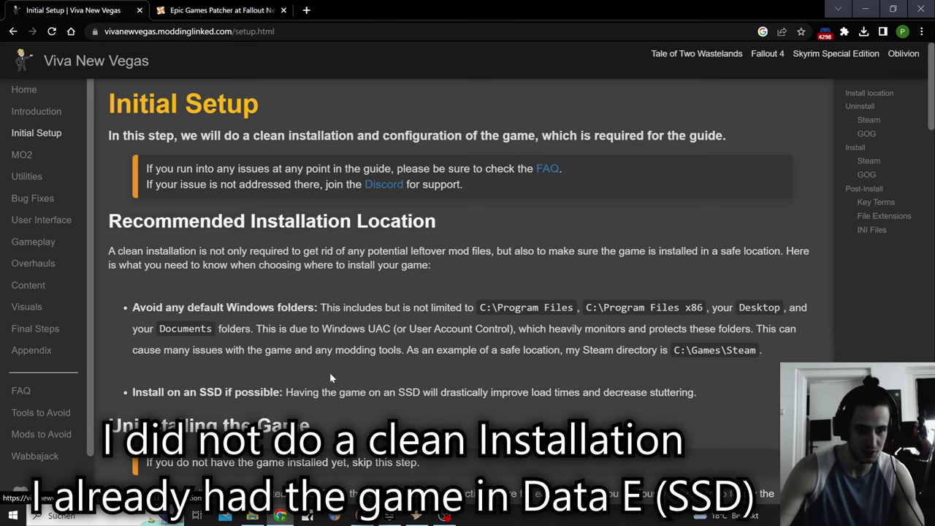
mouse_move(252, 516)
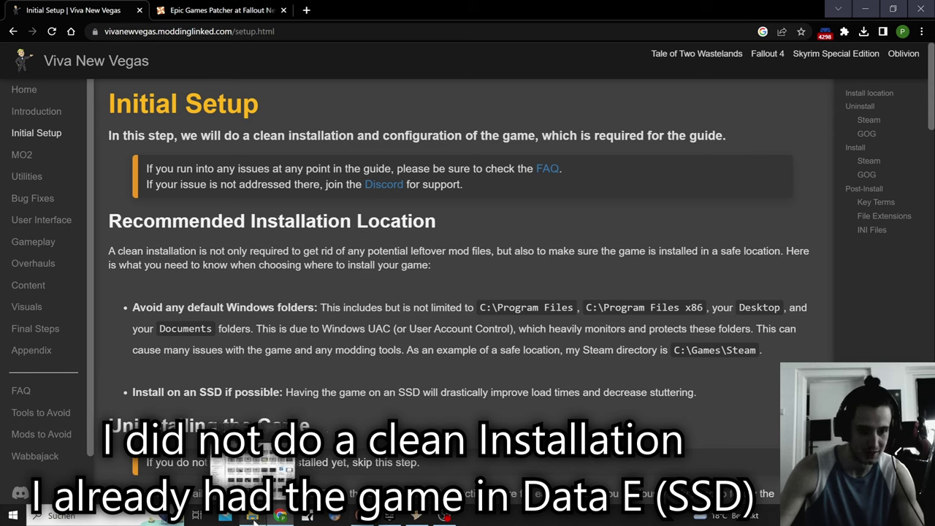
mouse_move(280, 517)
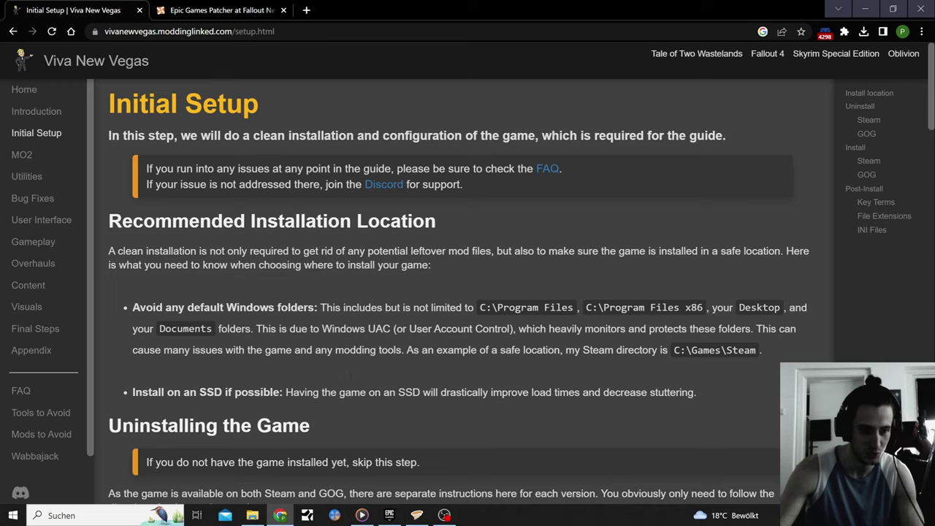
drag(222, 393, 199, 392)
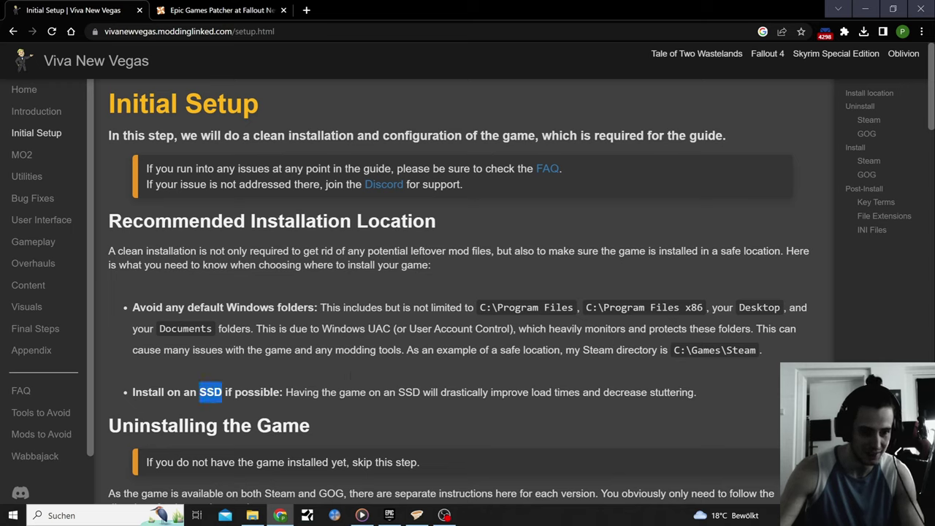
click(371, 427)
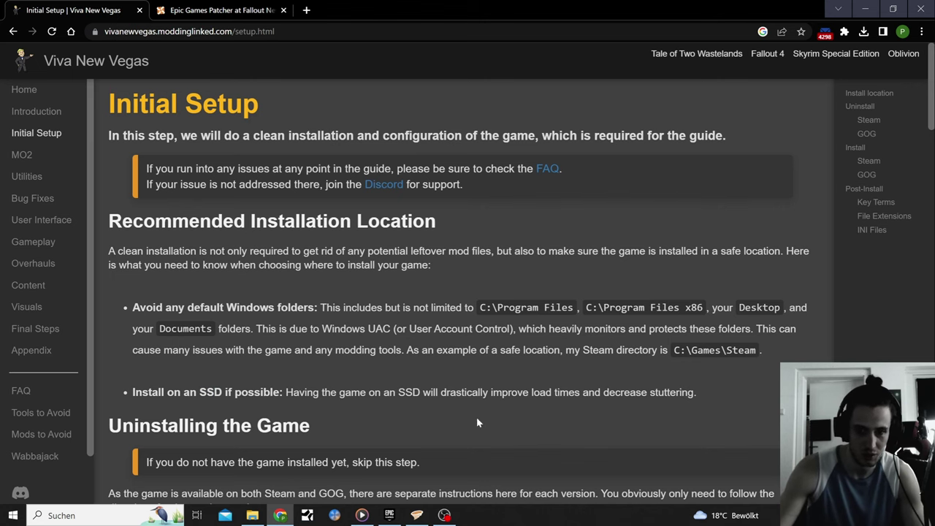
View the DATA (E:) drive's folders and the computer's drive overview in File Explorer, and return to the guide
click(252, 516)
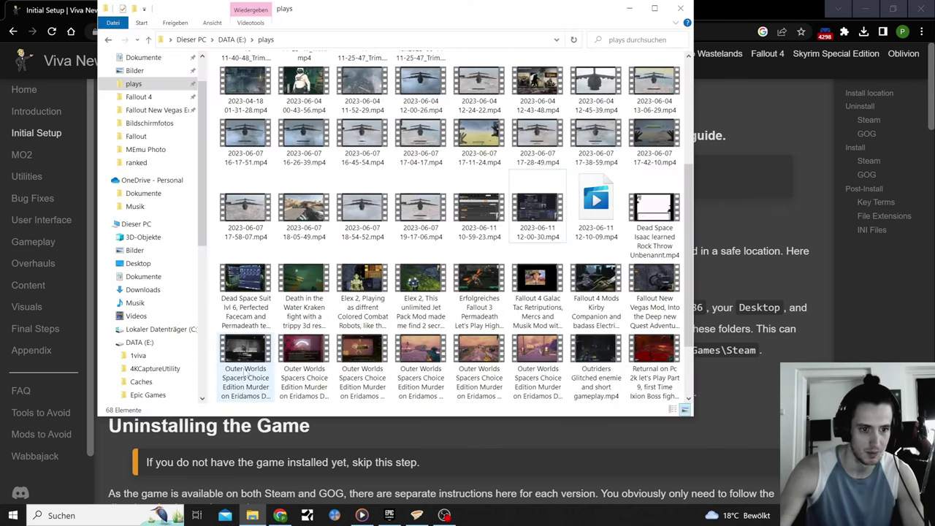
click(140, 343)
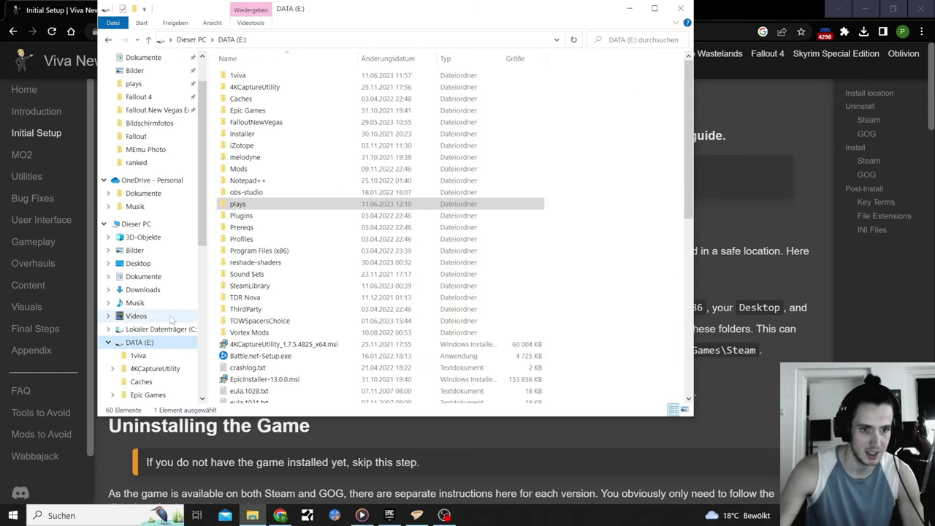
click(193, 40)
key(alt+Tab)
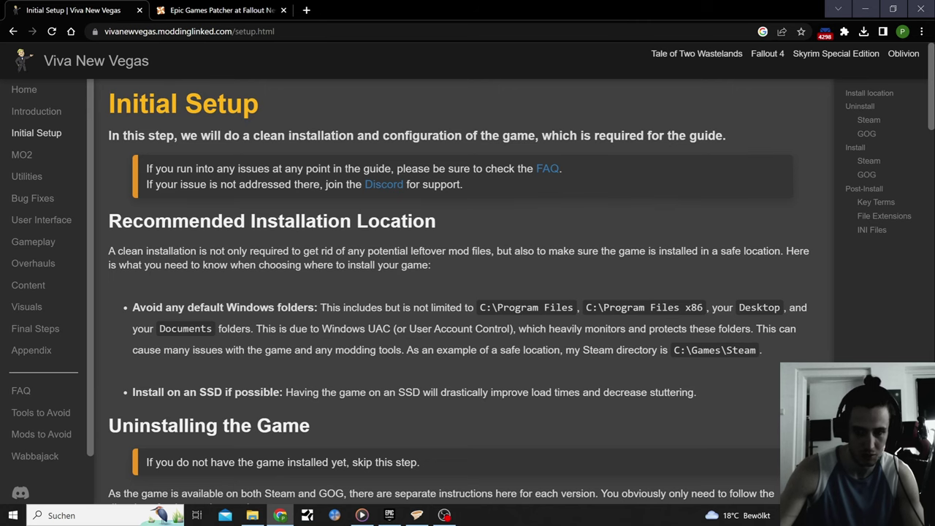
Open the Fallout New Vegas English folder inside FalloutNewVegas on DATA (E:) to show the game's installation location
click(252, 515)
click(415, 184)
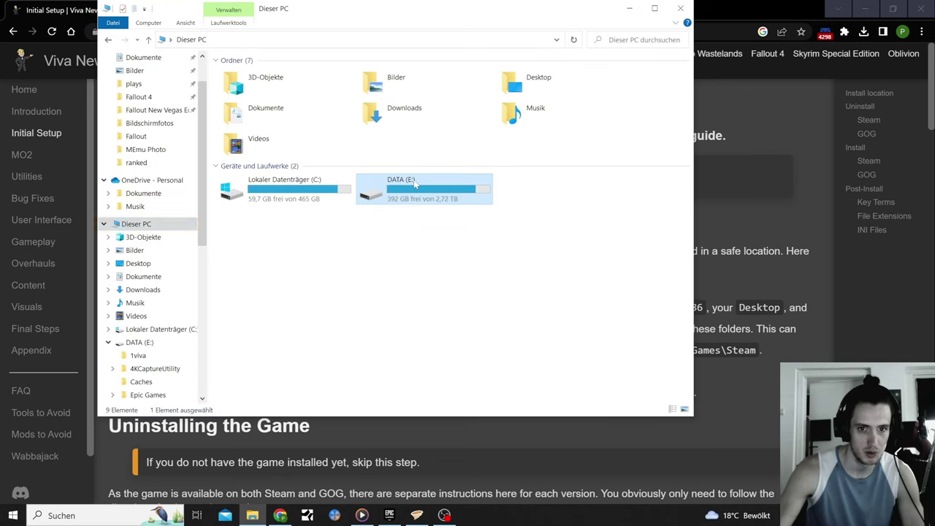
double_click(415, 184)
double_click(270, 125)
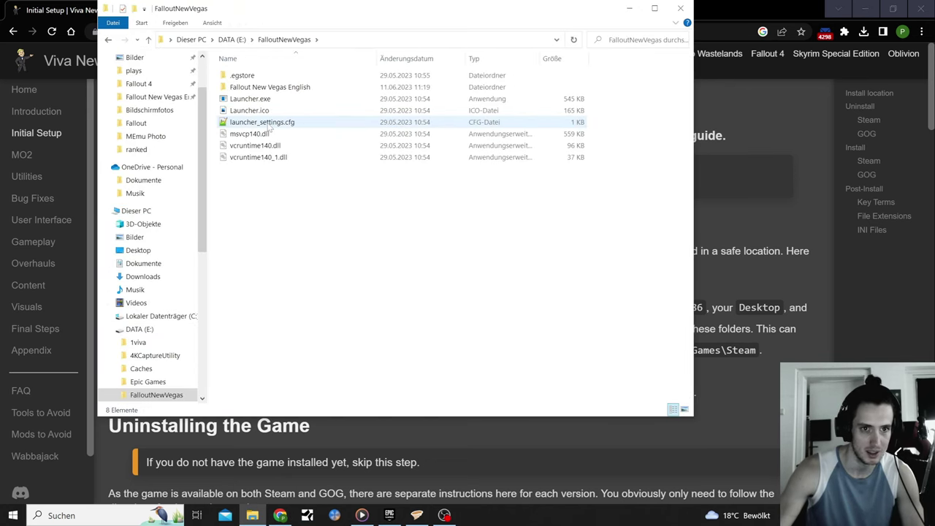
double_click(291, 87)
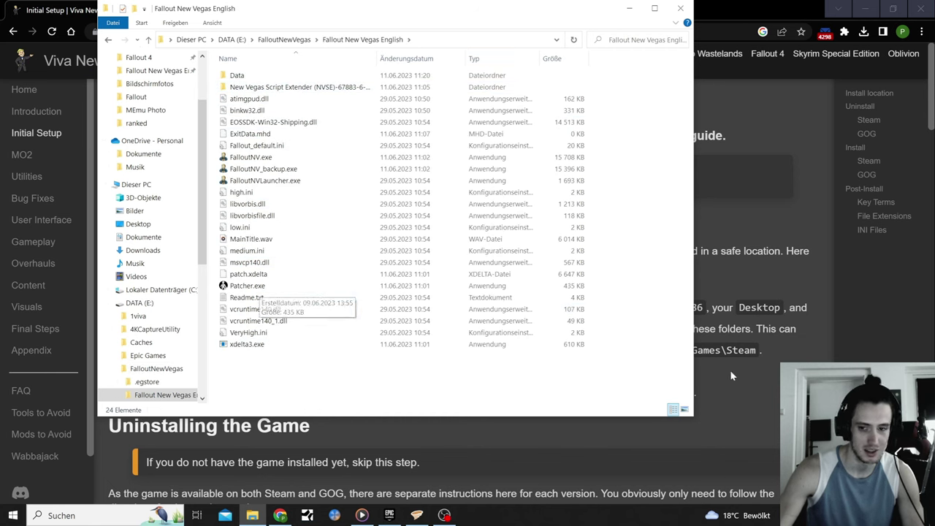
Return to the guide, then open the FalloutNV_Epic folder inside Documents\My Games
click(756, 380)
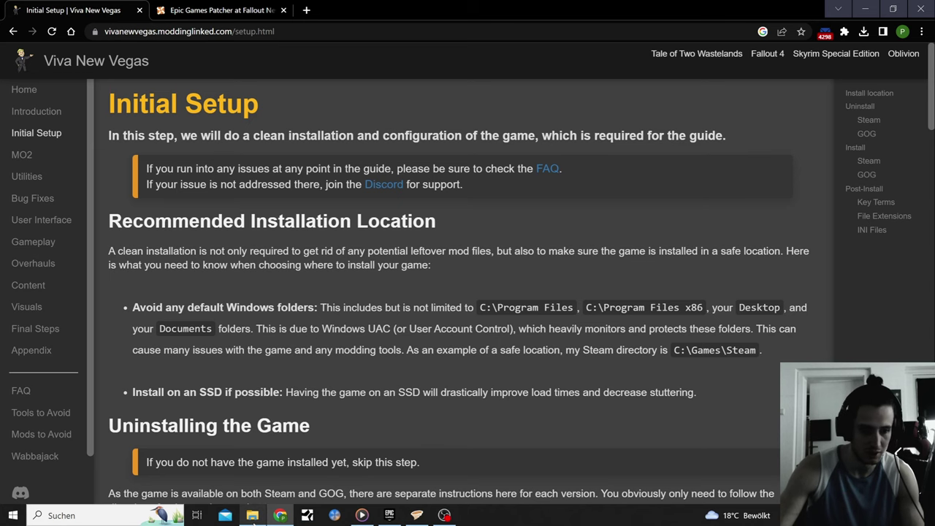
click(48, 515)
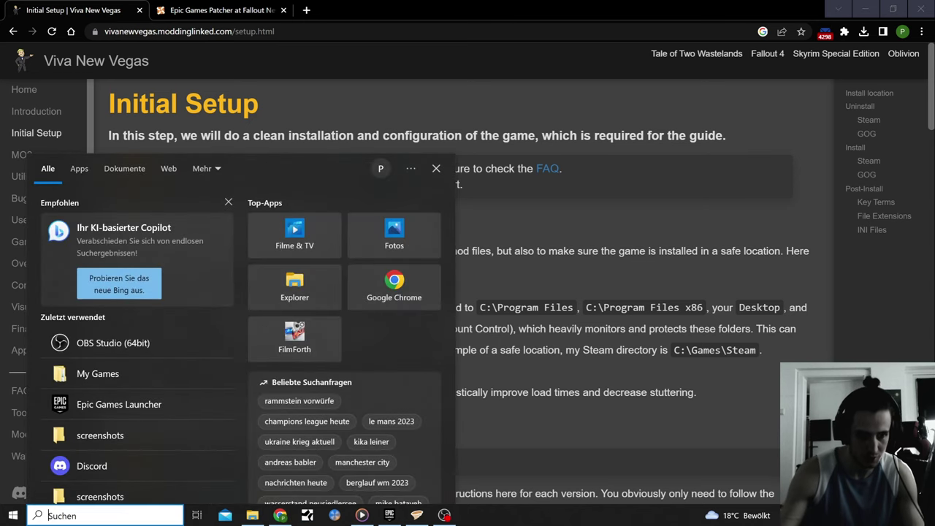
click(98, 373)
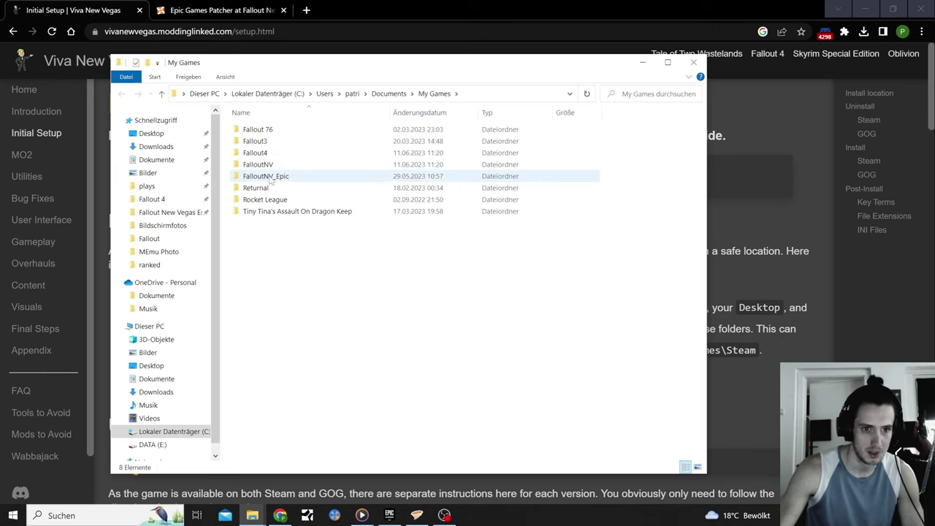
double_click(267, 176)
Copy the Saves folder inside FalloutNV_Epic
right_click(267, 131)
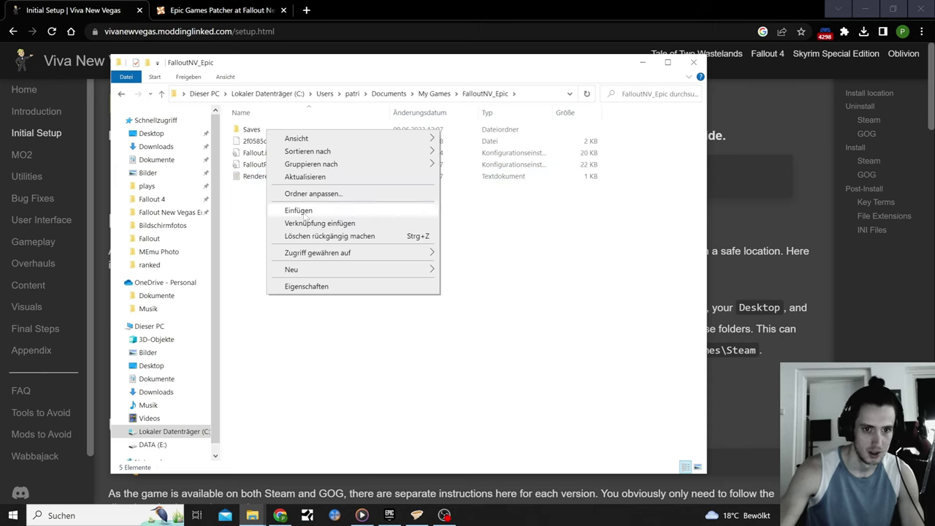
click(252, 130)
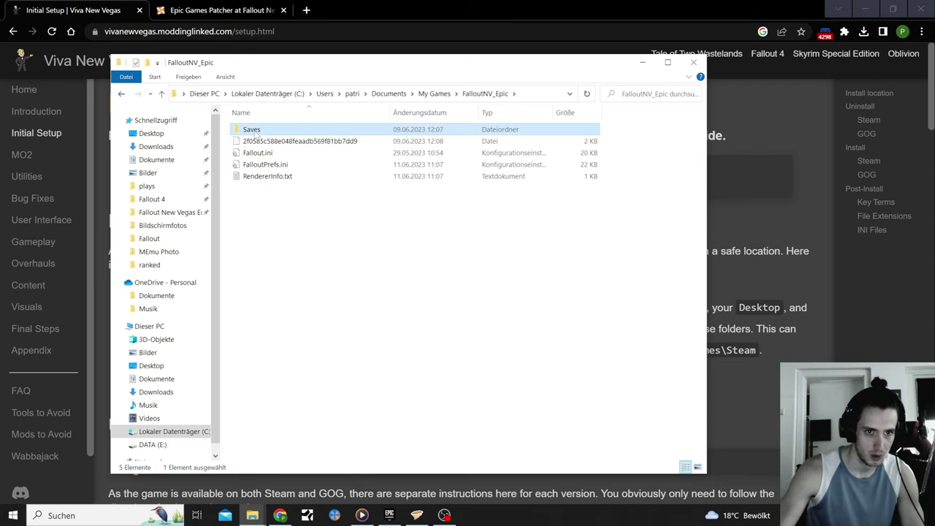
right_click(254, 130)
click(287, 319)
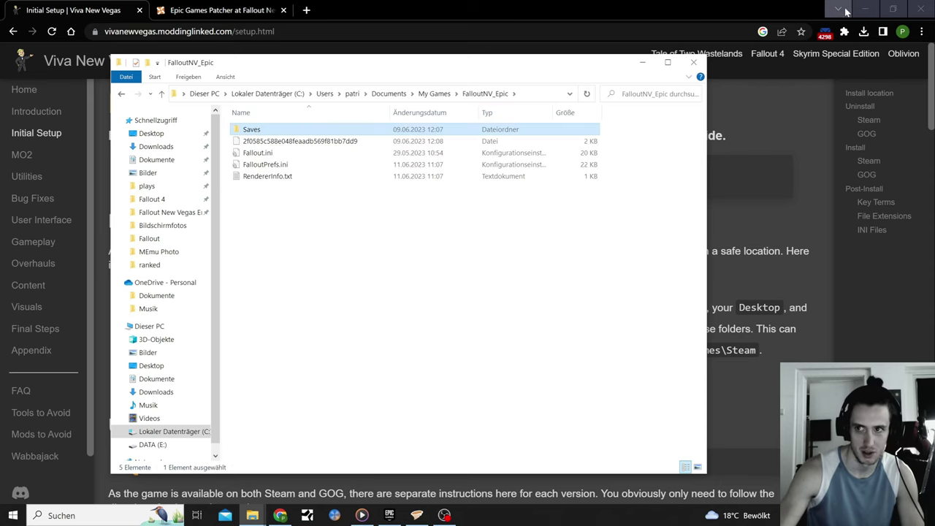
Minimize the browser, open the Saves folder inside backups on the desktop to inspect the backed-up save files, and close that window
click(865, 9)
click(893, 22)
double_click(894, 23)
key(ctrl+v)
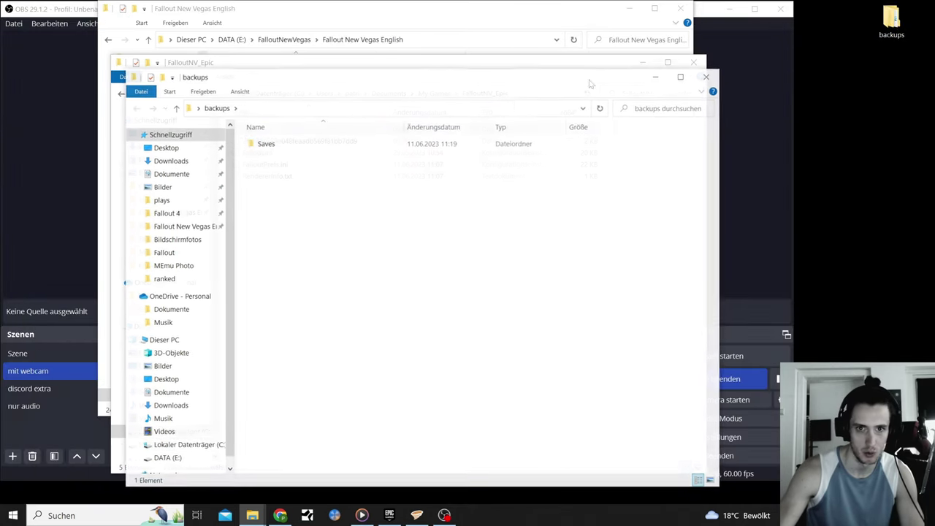
double_click(272, 146)
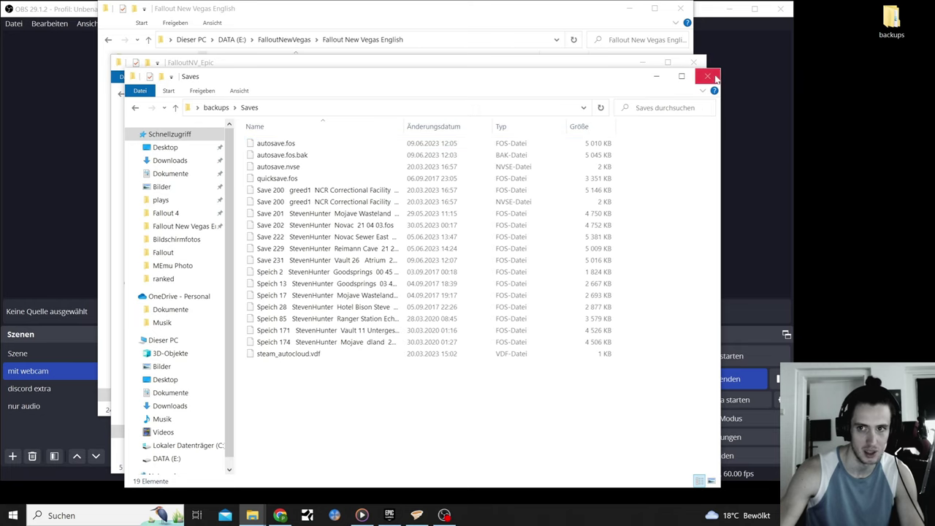
click(715, 77)
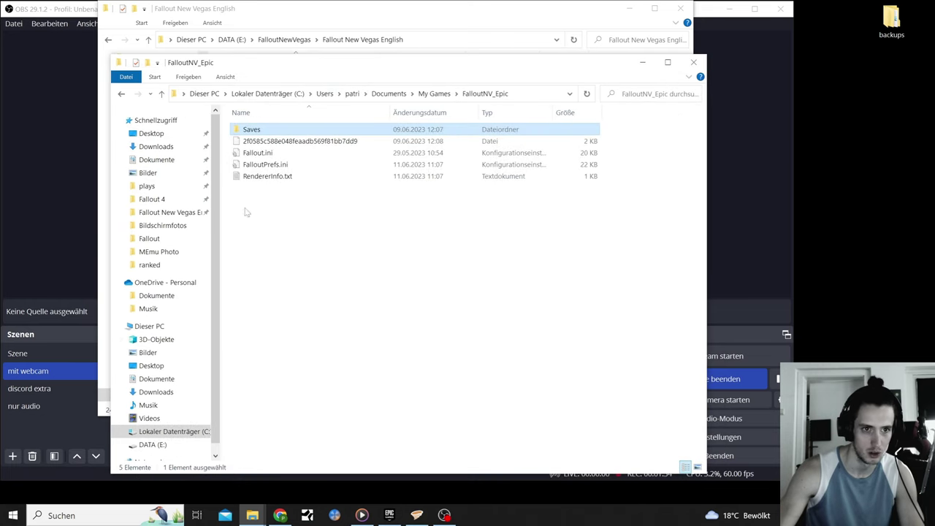
Minimize the FalloutNV_Epic folder window and switch to Vortex
click(642, 66)
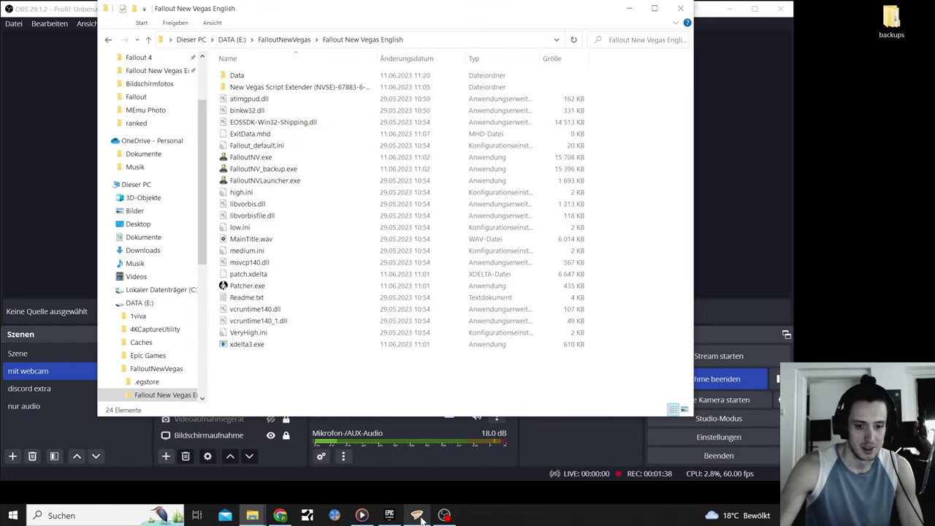
mouse_move(417, 518)
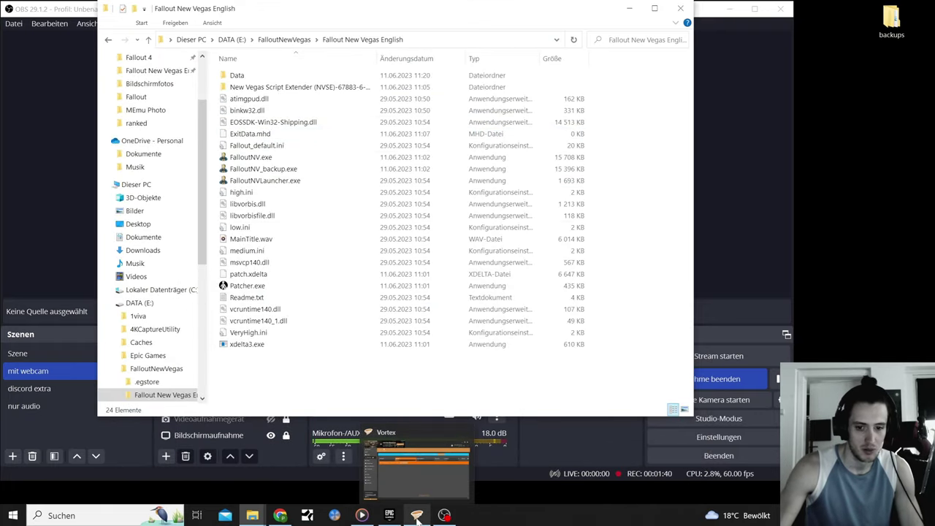
click(409, 464)
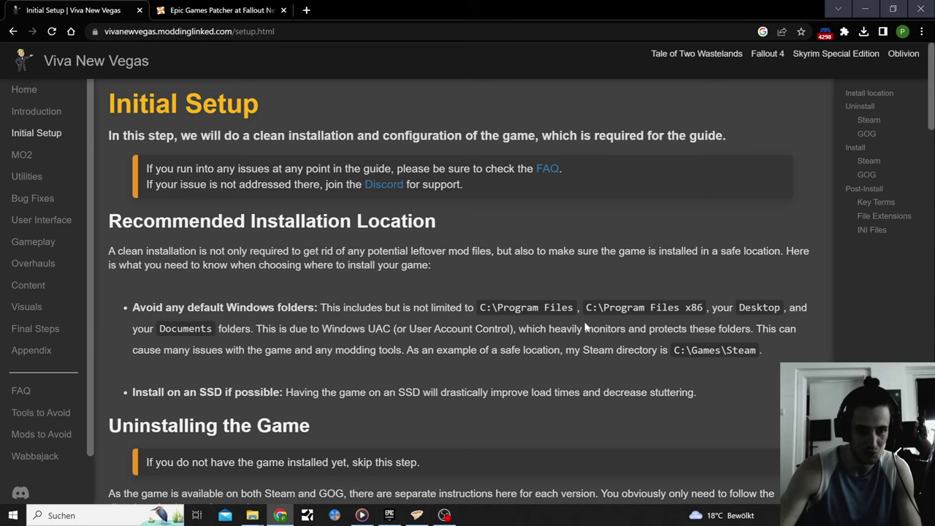
Read the guide's Uninstalling the Game and Installing the Game instructions for Steam and GOG, down to Post-Installation
scroll(585, 326, down, 3)
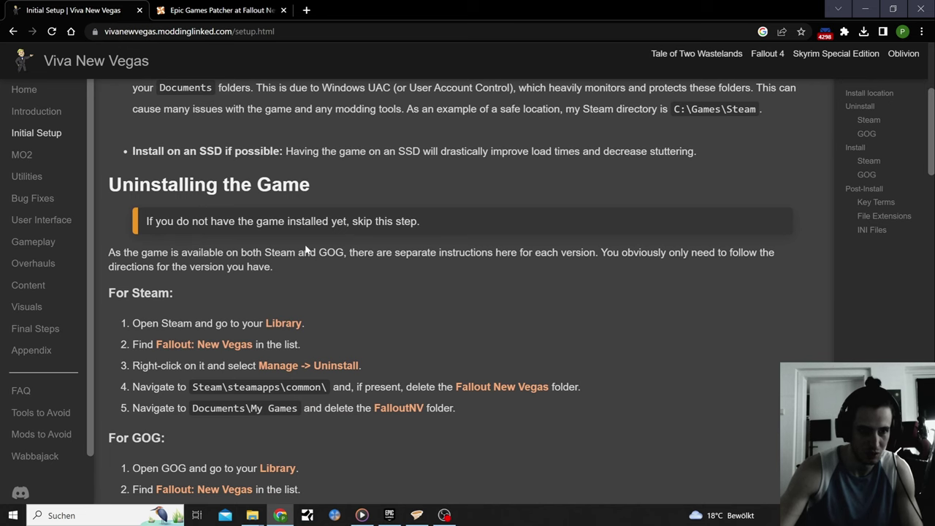
scroll(307, 250, down, 7)
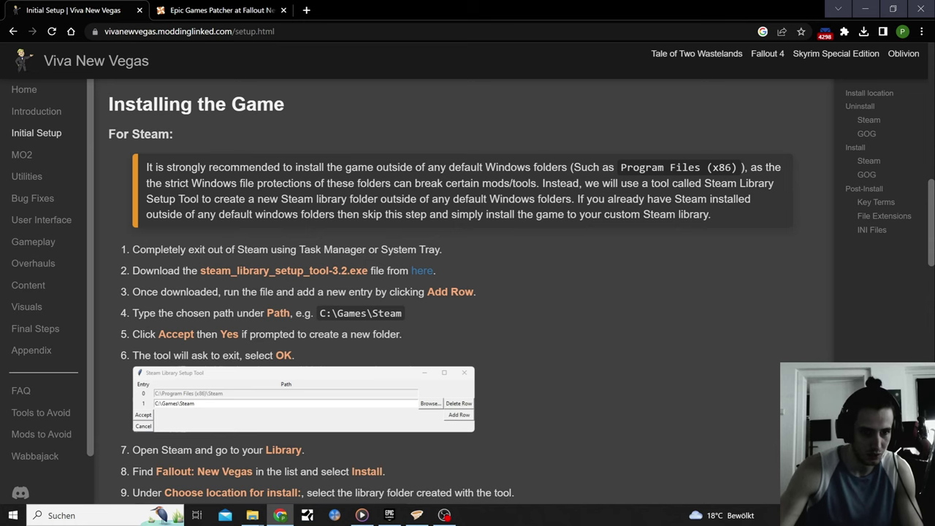
scroll(344, 292, down, 4)
scroll(344, 292, down, 1)
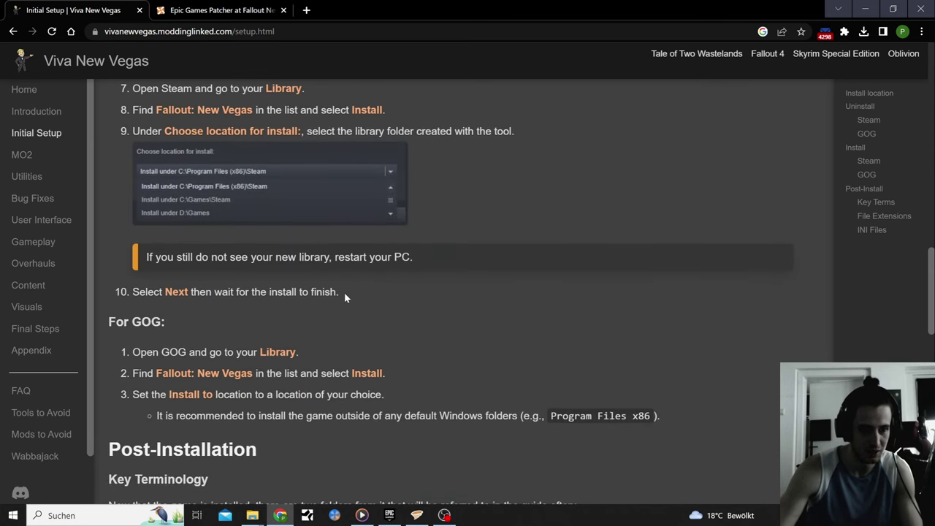
scroll(344, 292, down, 3)
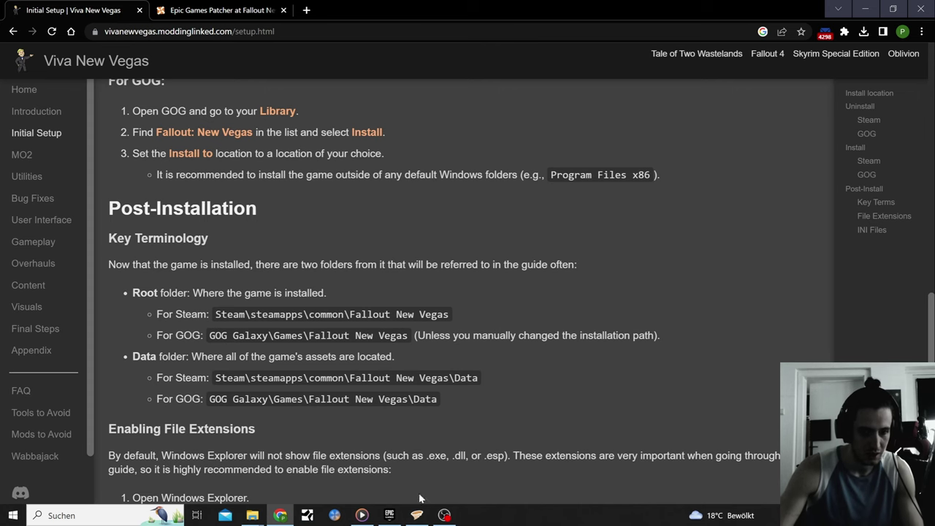
Switch to the Epic Games Launcher library and open the install location dialog for PAYDAY 2
click(389, 515)
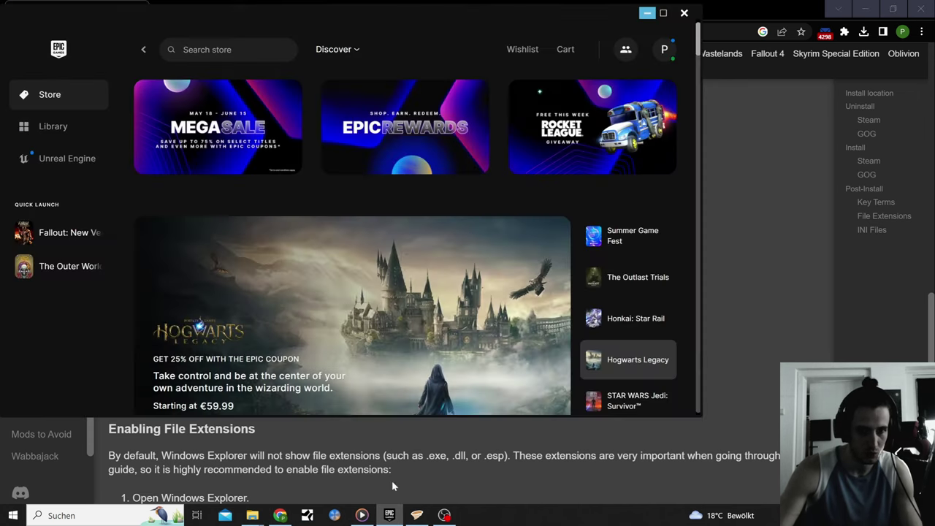
click(52, 126)
scroll(226, 311, down, 2)
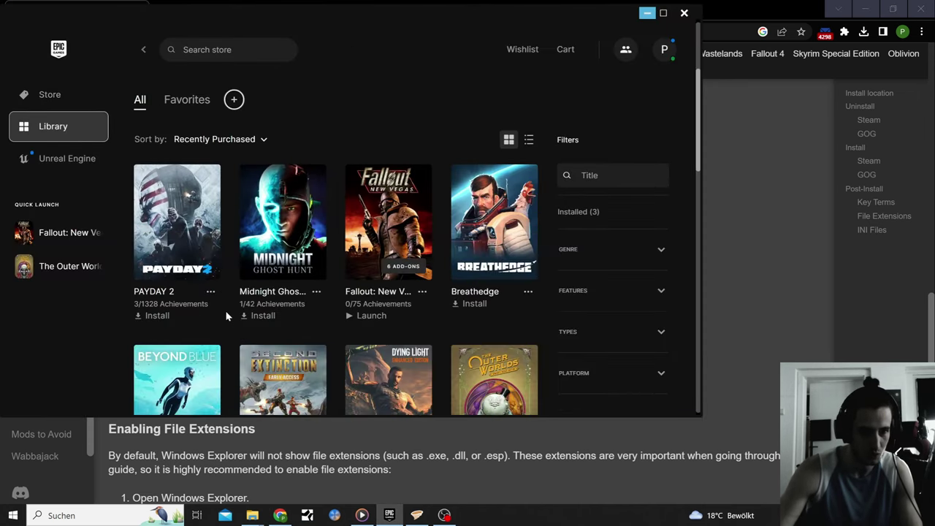
click(156, 316)
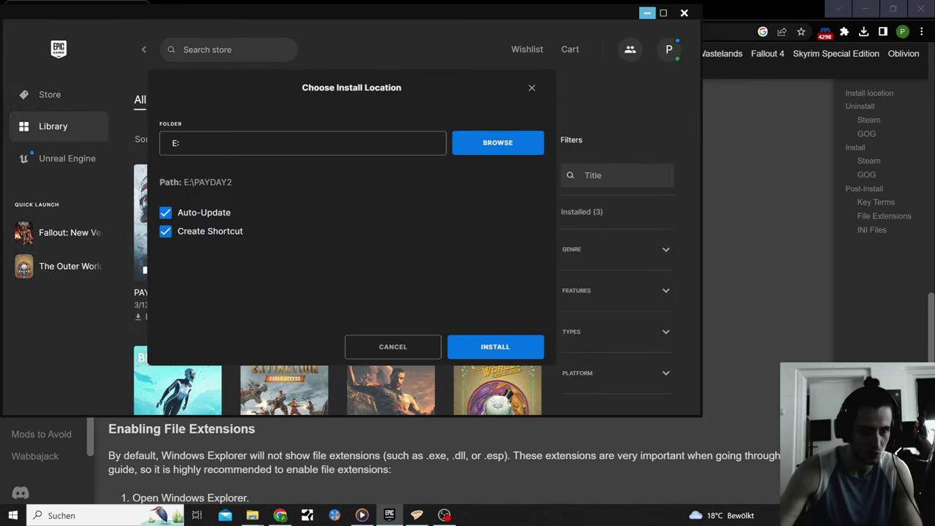
Browse the computer's drives as install locations for PAYDAY 2, cancel the installation, and minimize the launcher
click(498, 143)
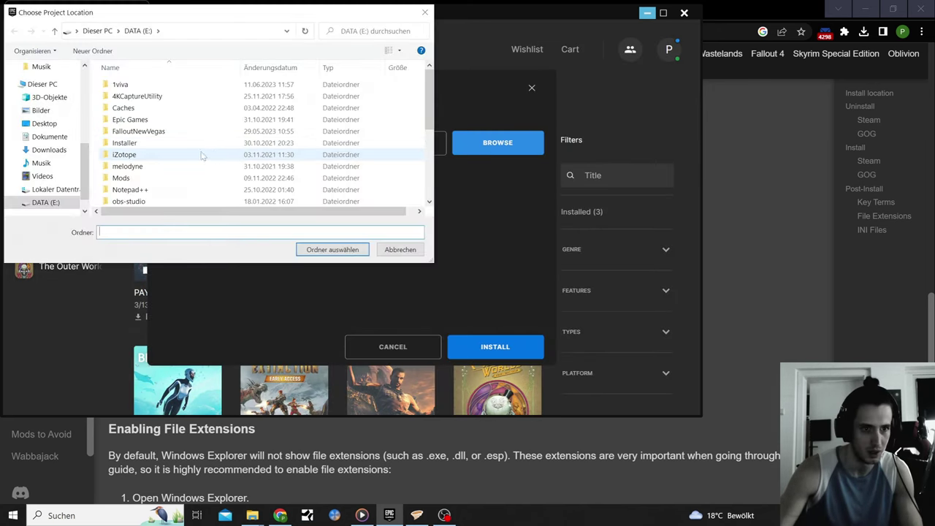
scroll(68, 124, down, 2)
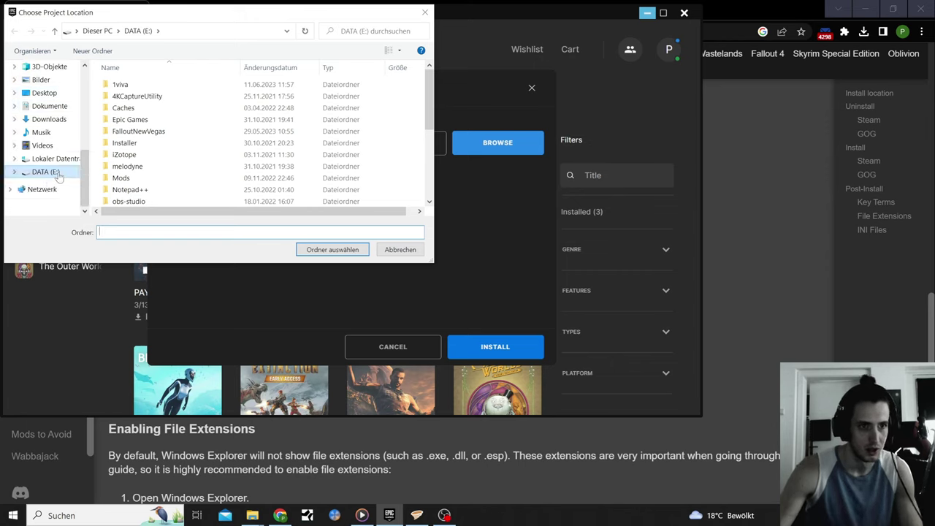
click(98, 31)
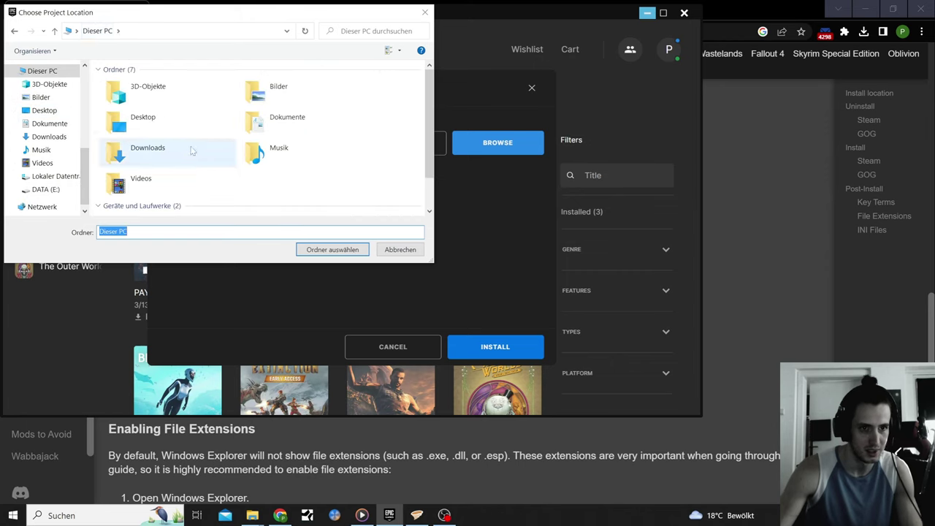
click(281, 210)
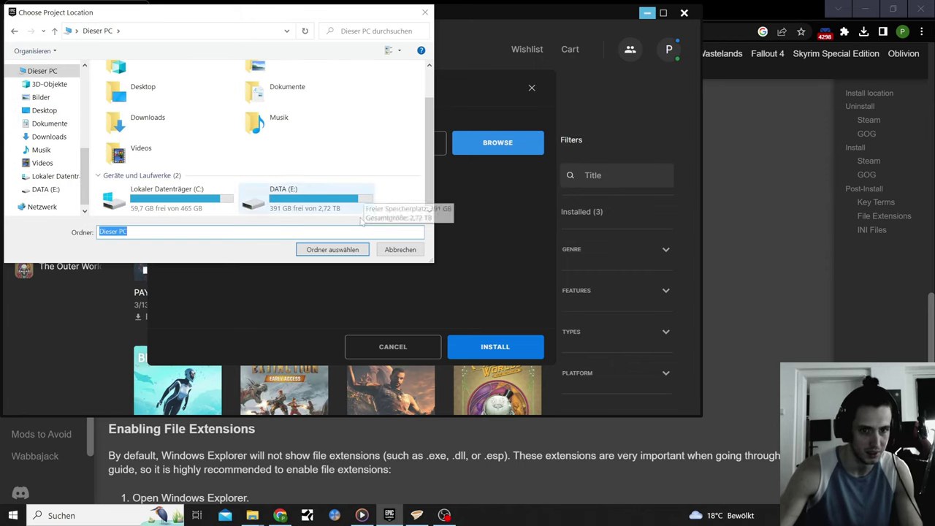
key(Return)
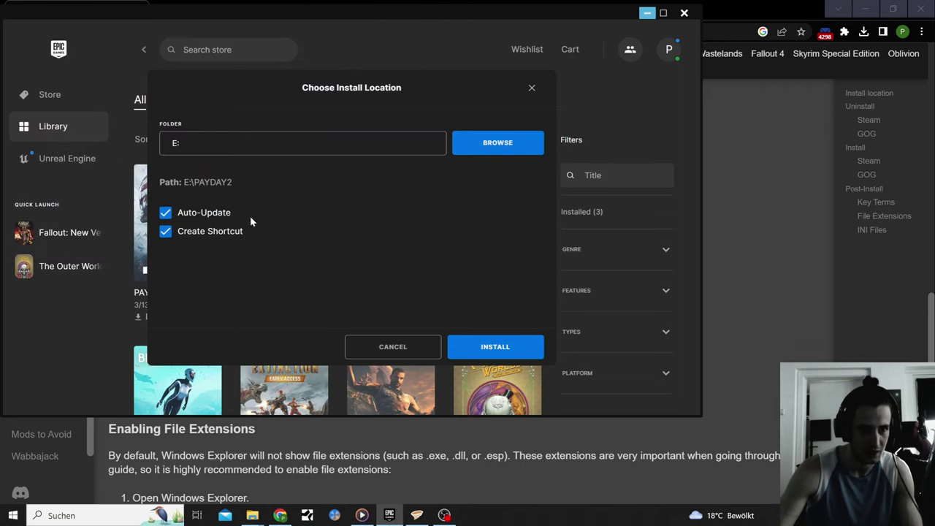
click(393, 347)
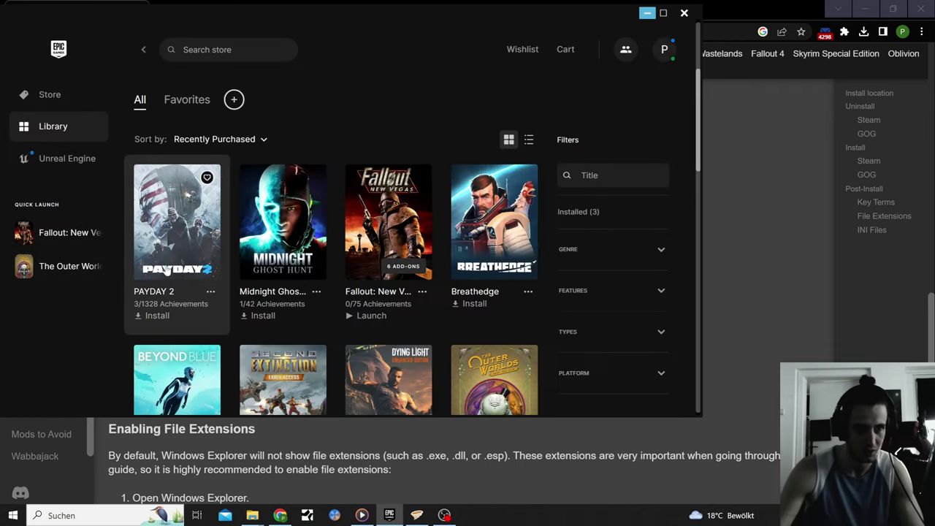
click(646, 13)
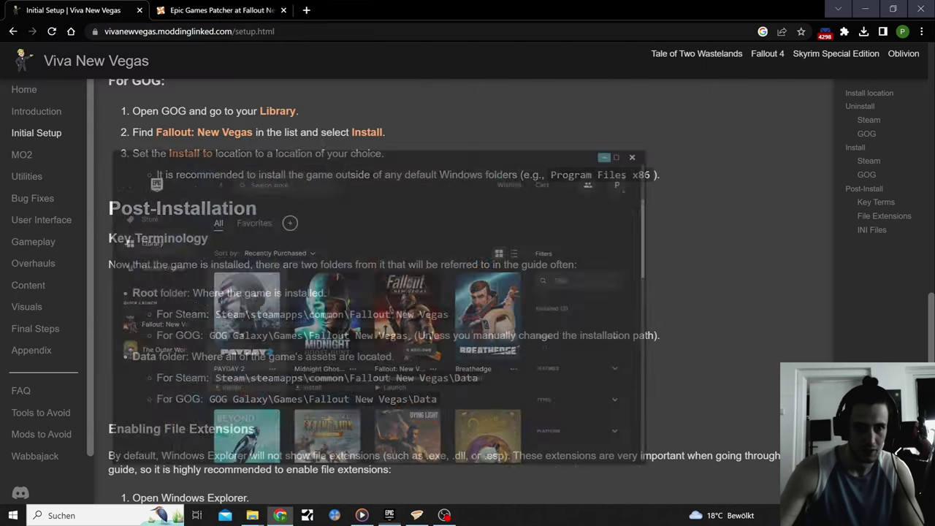
Read the guide's Key Terminology and Enabling File Extensions sections under Post-Installation
scroll(300, 310, down, 2)
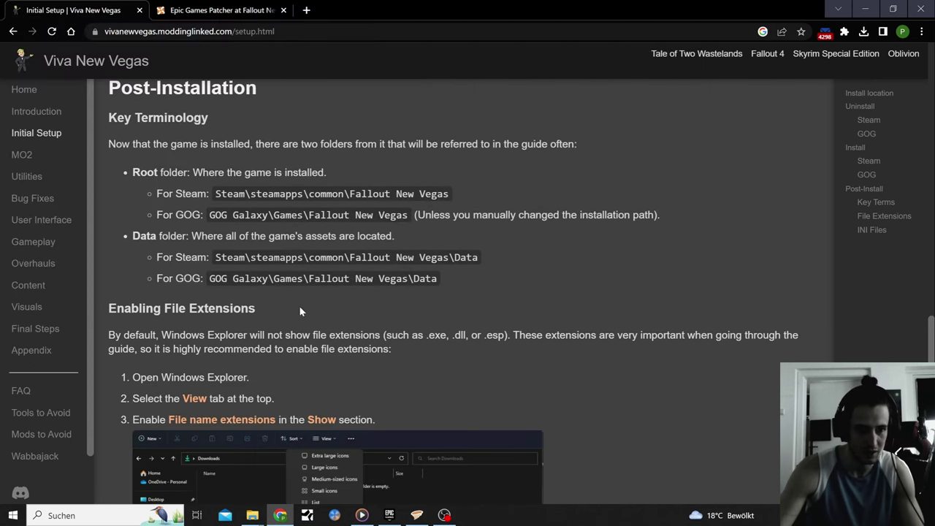
scroll(299, 310, down, 2)
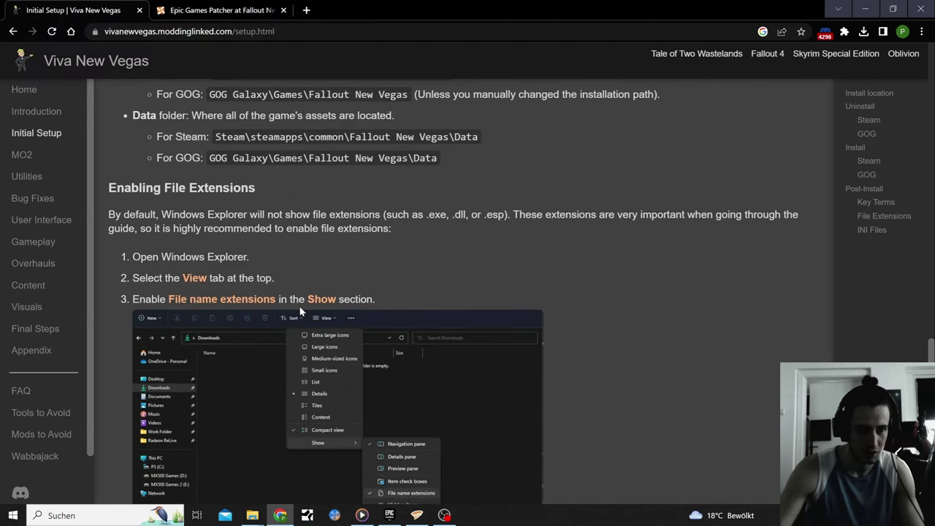
scroll(532, 277, down, 1)
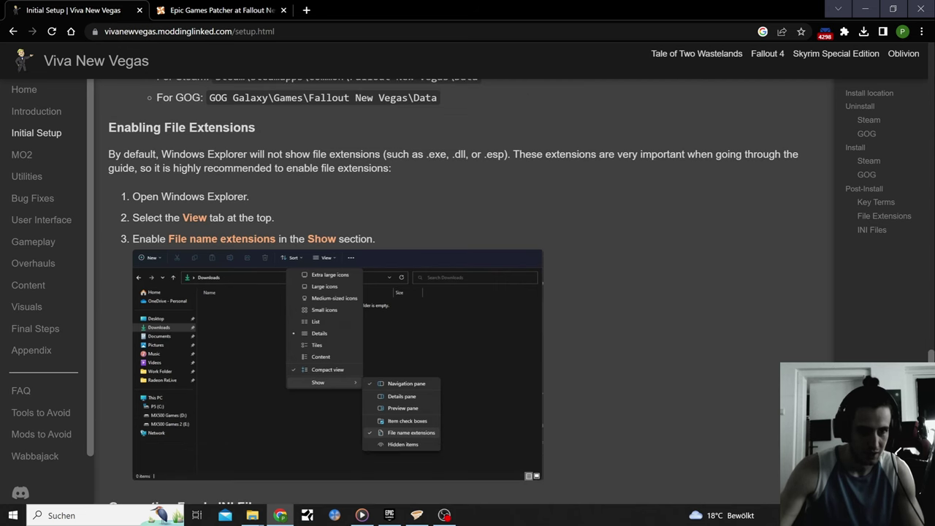
Check the view options in the Fallout New Vegas English folder, and return to the guide's Generating Fresh .INI Files section
mouse_move(252, 515)
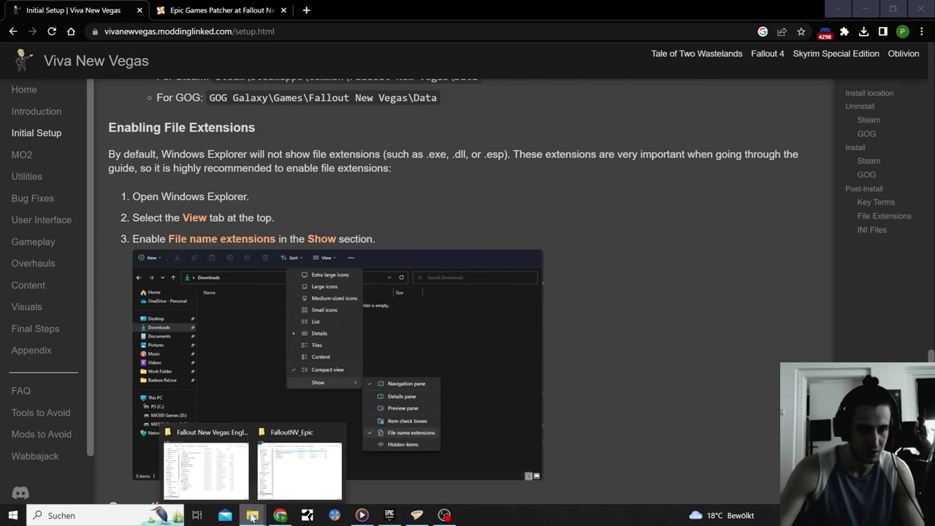
click(213, 434)
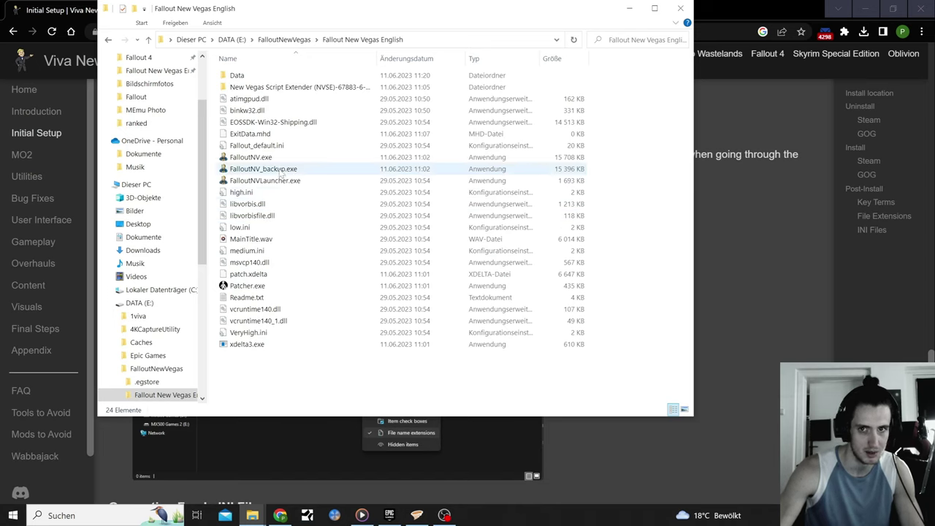
right_click(647, 143)
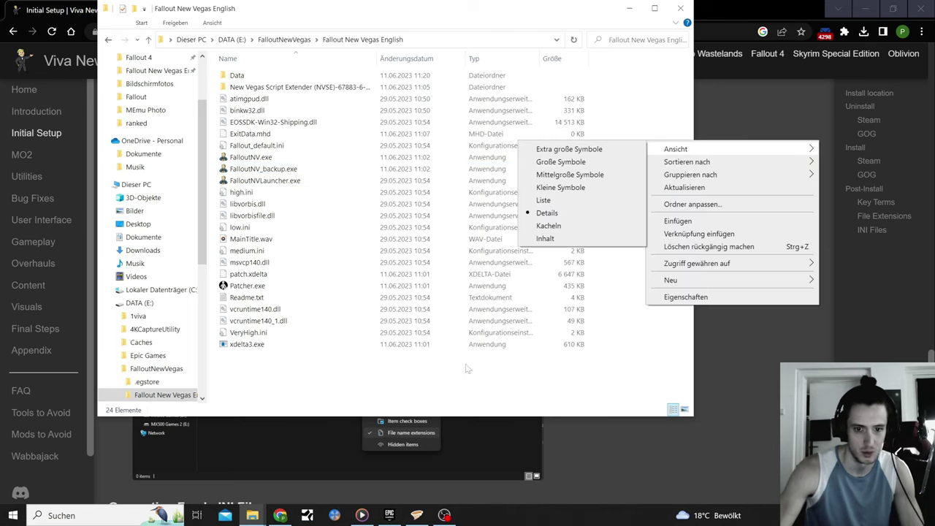
click(460, 396)
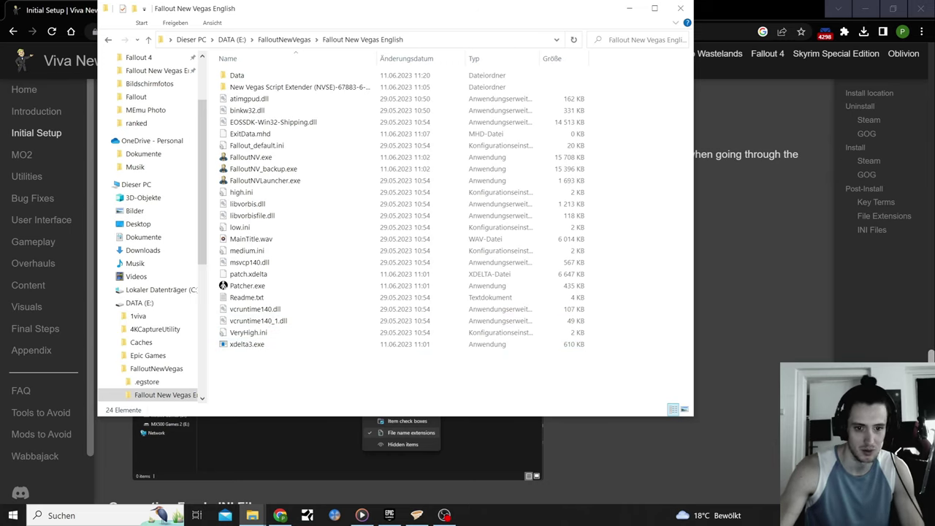
key(alt+Tab)
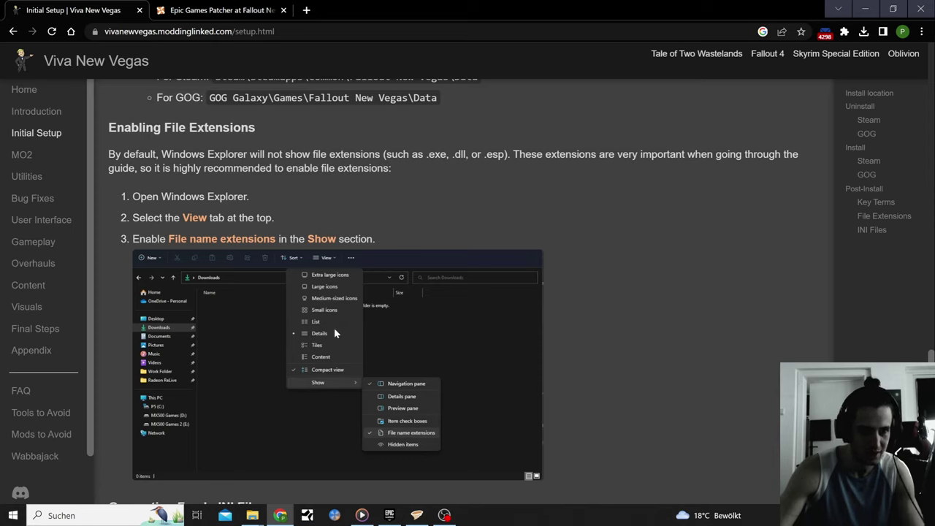
scroll(596, 327, down, 2)
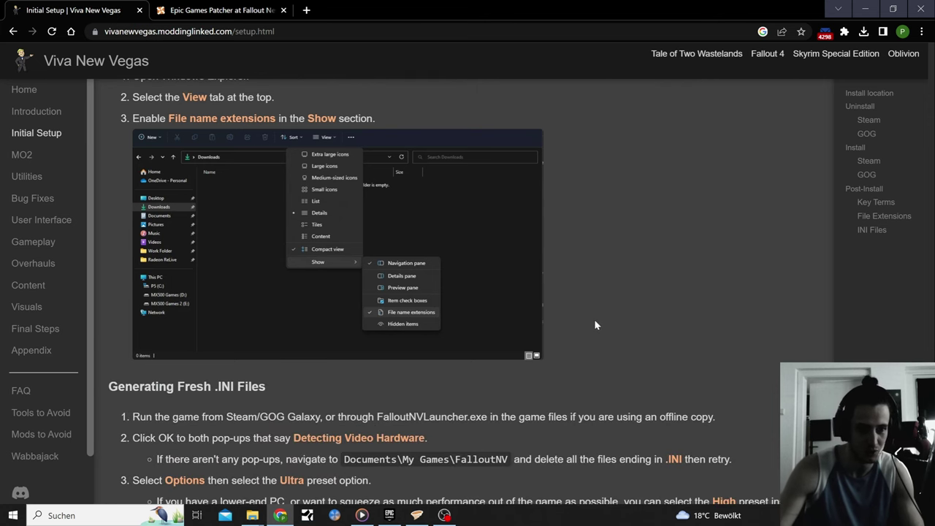
Read the guide's Generating Fresh .INI Files section, and launch Fallout: New Vegas from the Epic Games Launcher
scroll(595, 320, down, 3)
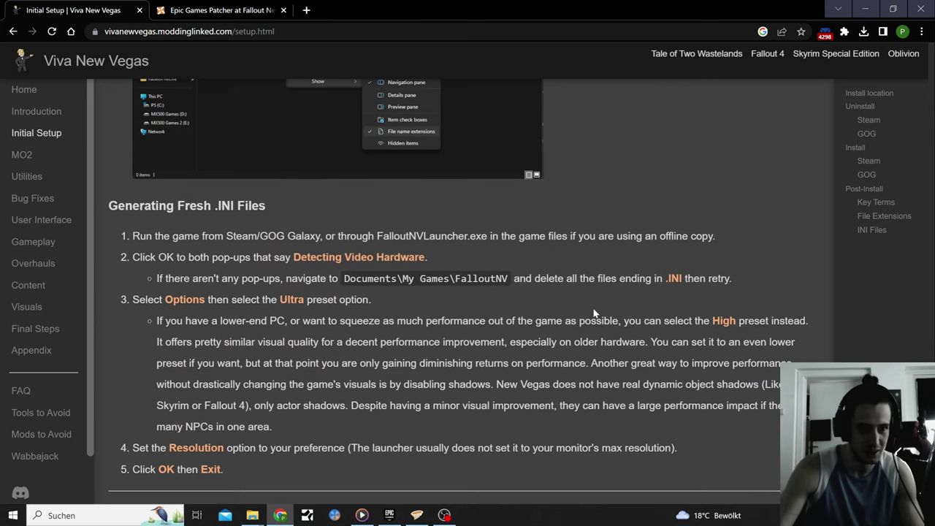
scroll(594, 313, down, 1)
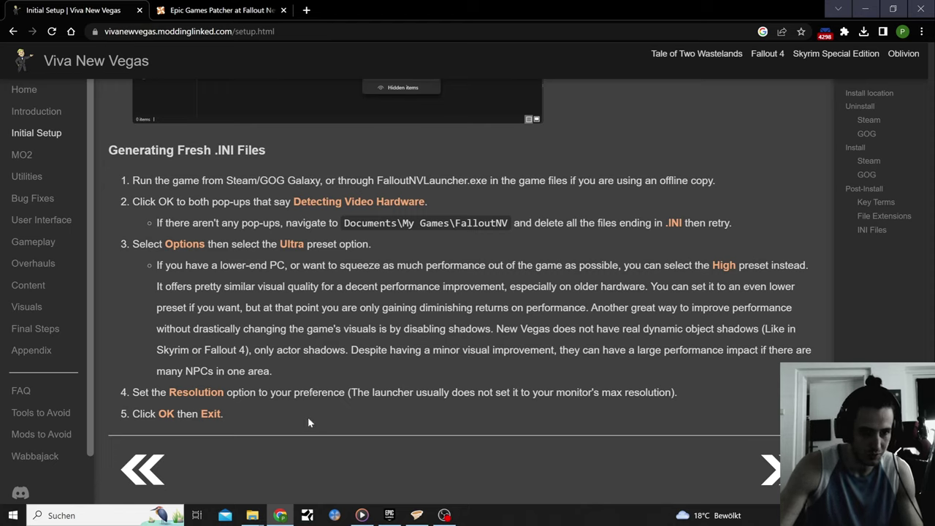
click(417, 516)
click(417, 516)
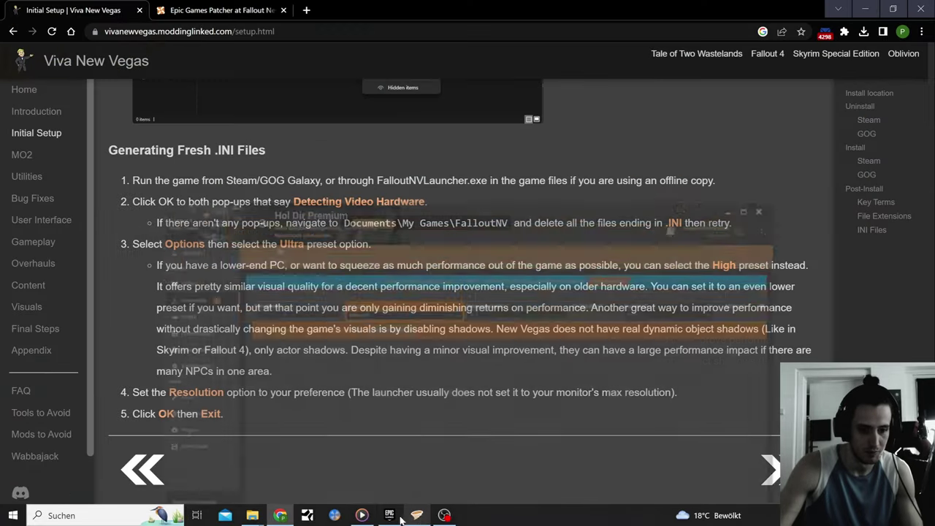
click(390, 516)
mouse_move(74, 237)
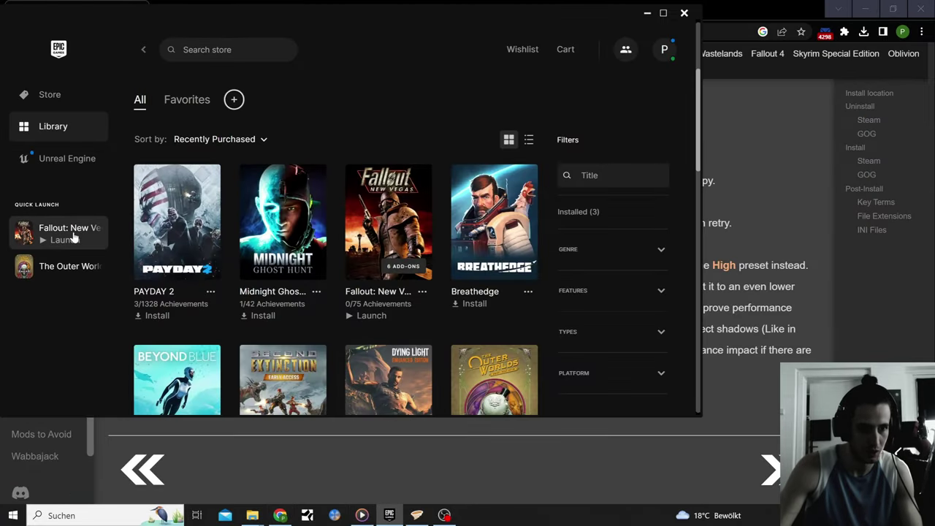
click(73, 239)
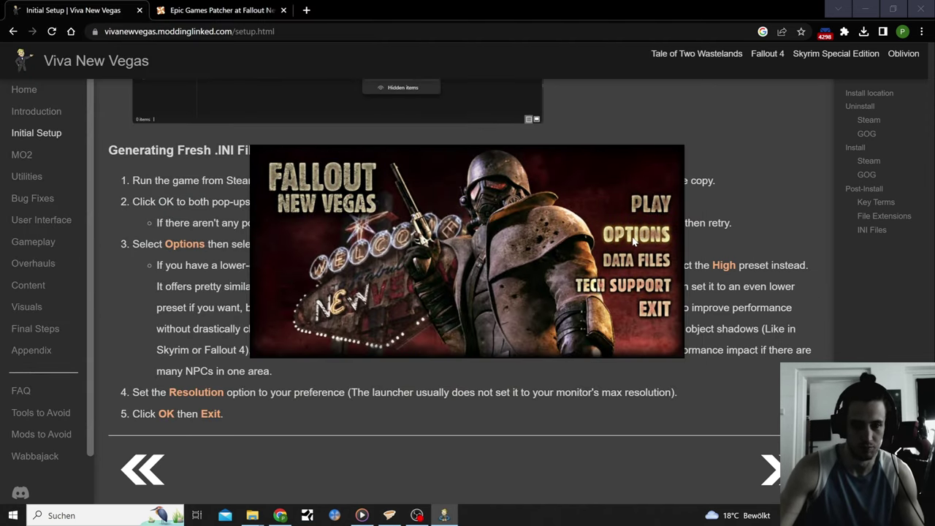
Apply the Ultra detail preset in the Fallout: New Vegas launcher options and save the settings
click(634, 240)
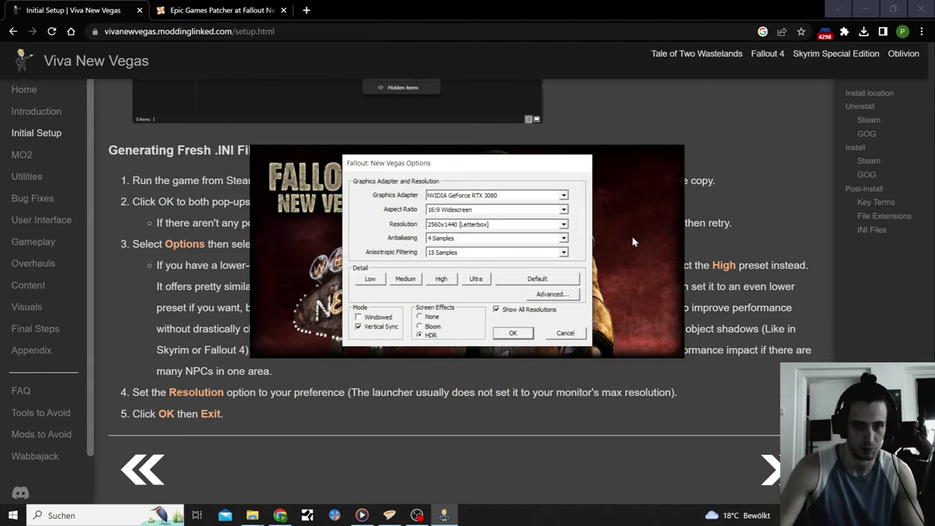
click(479, 280)
click(541, 298)
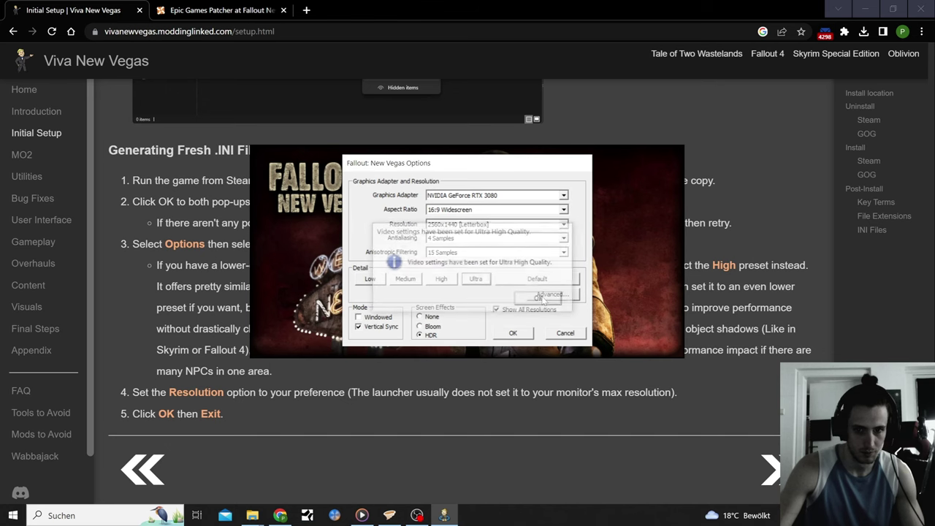
click(517, 338)
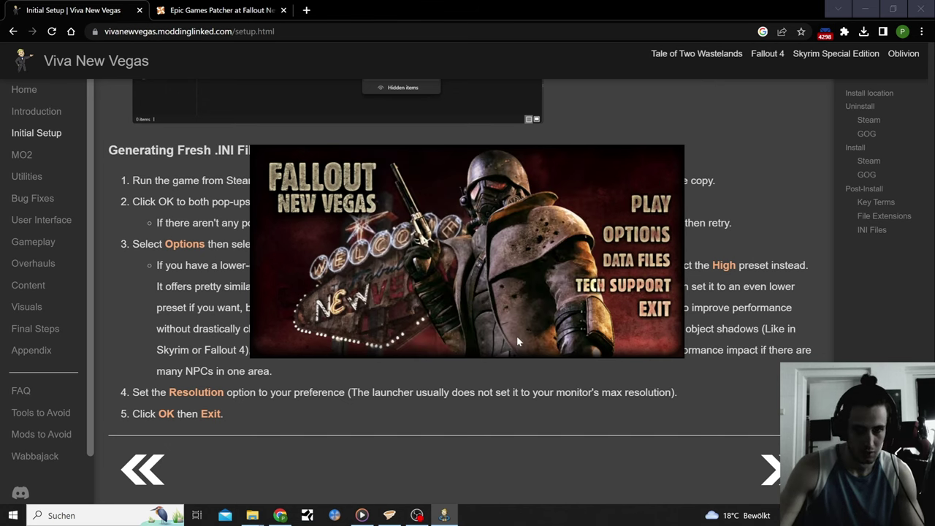
Check the OBS and Epic Games Launcher windows, and continue to the guide's Mod Organizer 2 page
mouse_move(422, 519)
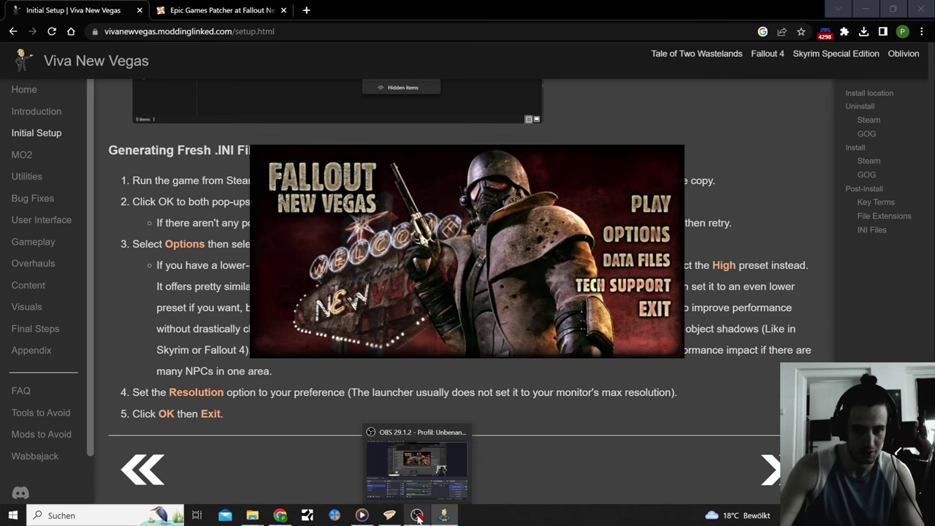
click(417, 516)
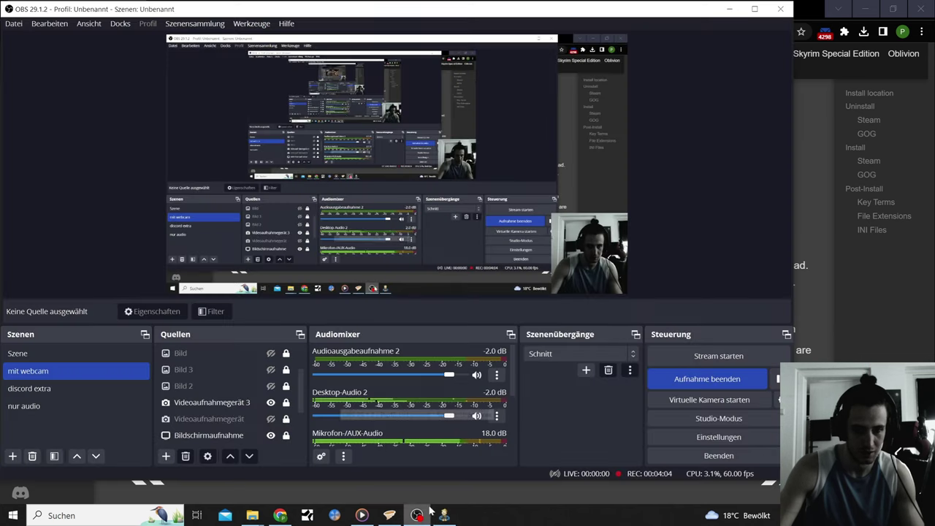
click(874, 337)
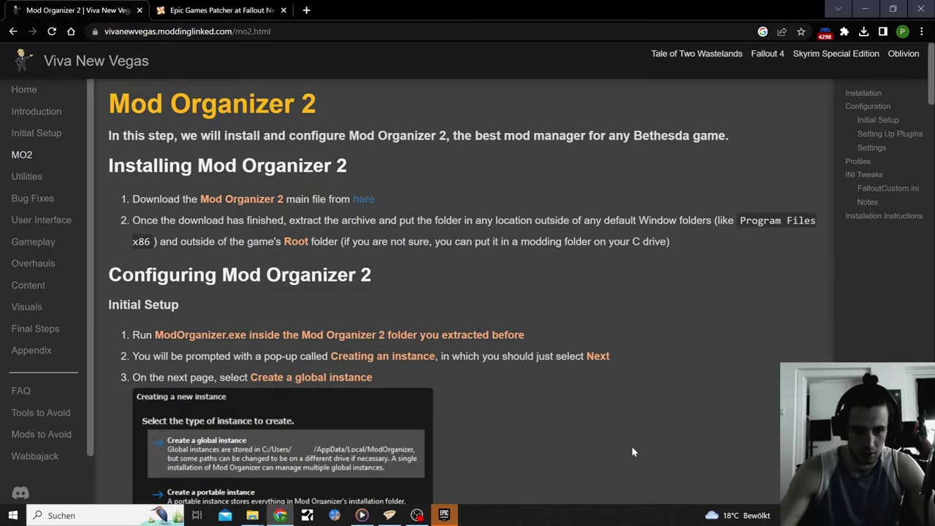
click(444, 515)
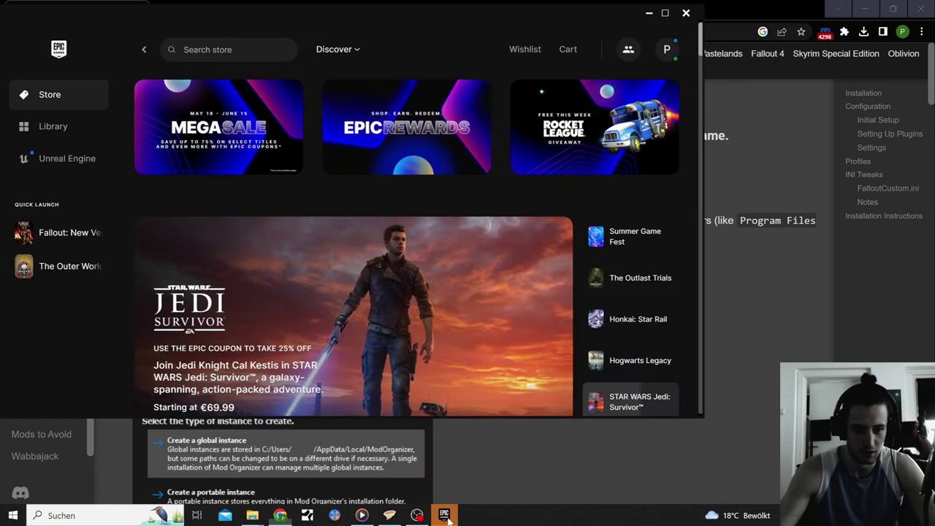
click(815, 352)
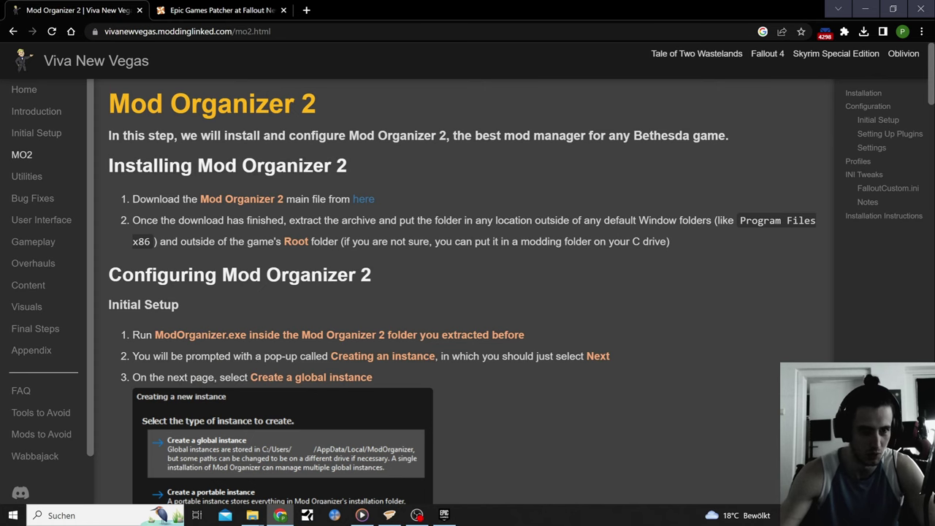
Skim the guide's Mod Organizer 2 page to its end, and continue to the xNVSE installation instructions on the Utilities page
scroll(308, 247, down, 2)
scroll(307, 248, down, 3)
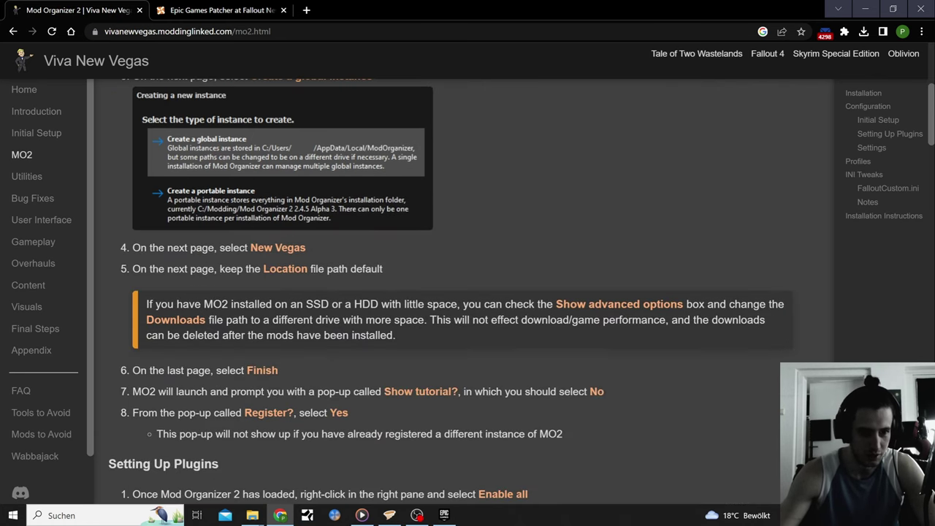
scroll(467, 292, down, 4)
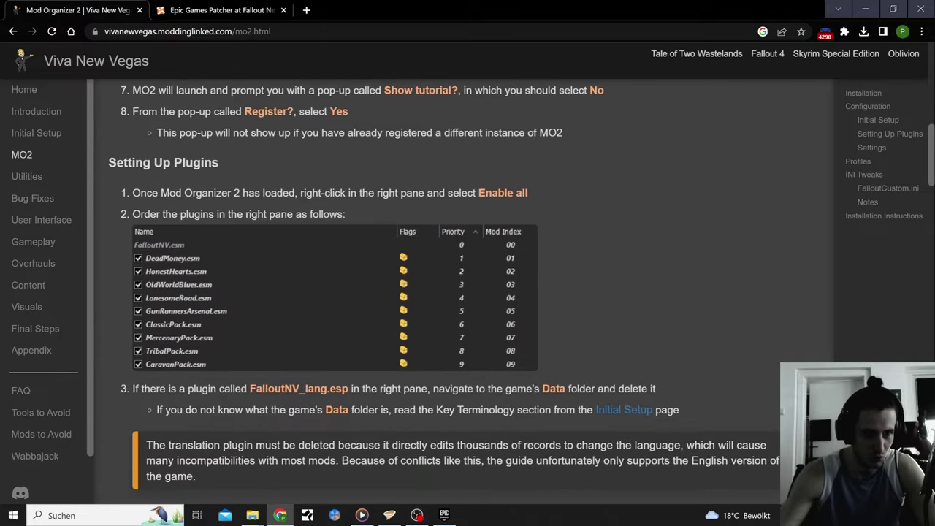
scroll(247, 249, down, 1)
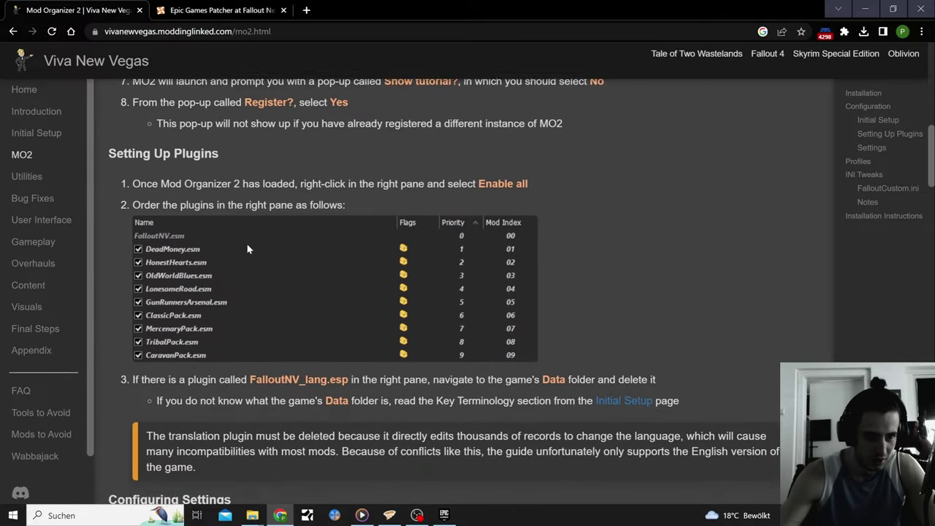
scroll(247, 249, down, 4)
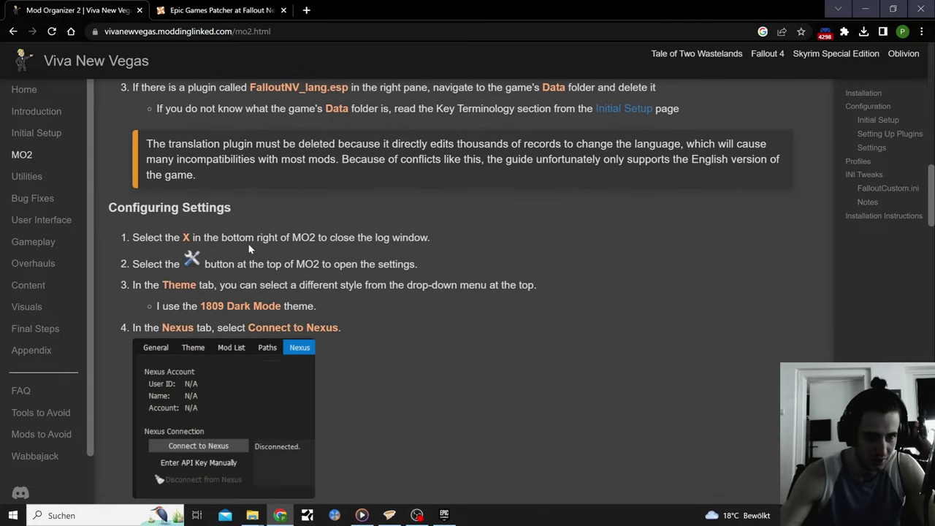
scroll(248, 244, down, 1)
scroll(249, 244, down, 3)
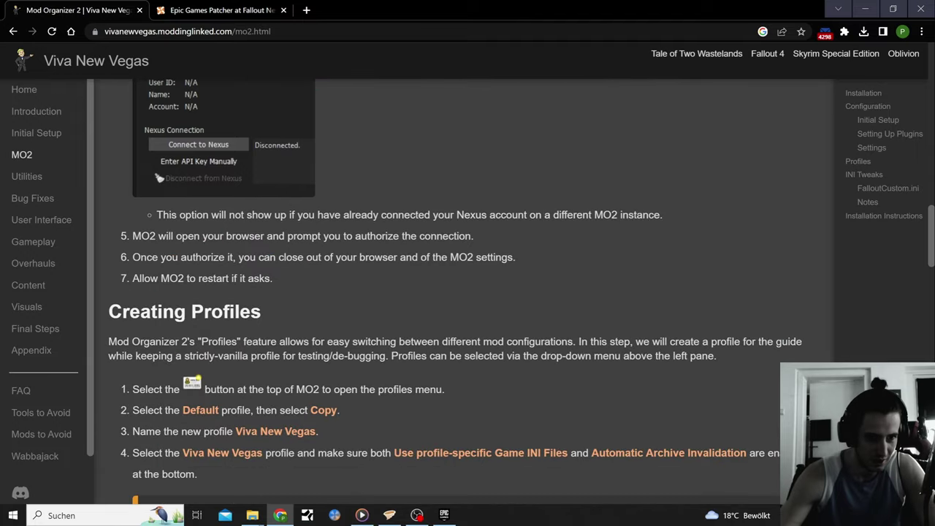
scroll(248, 244, down, 2)
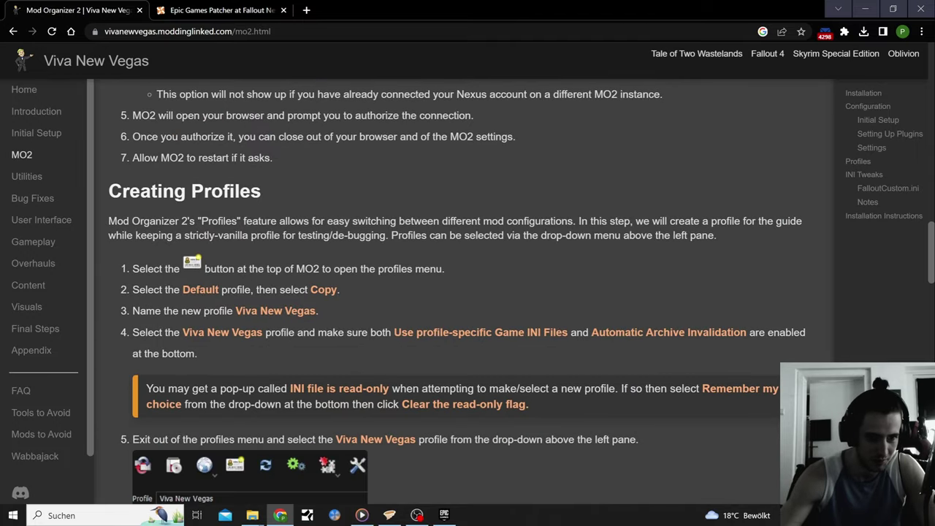
scroll(271, 256, down, 3)
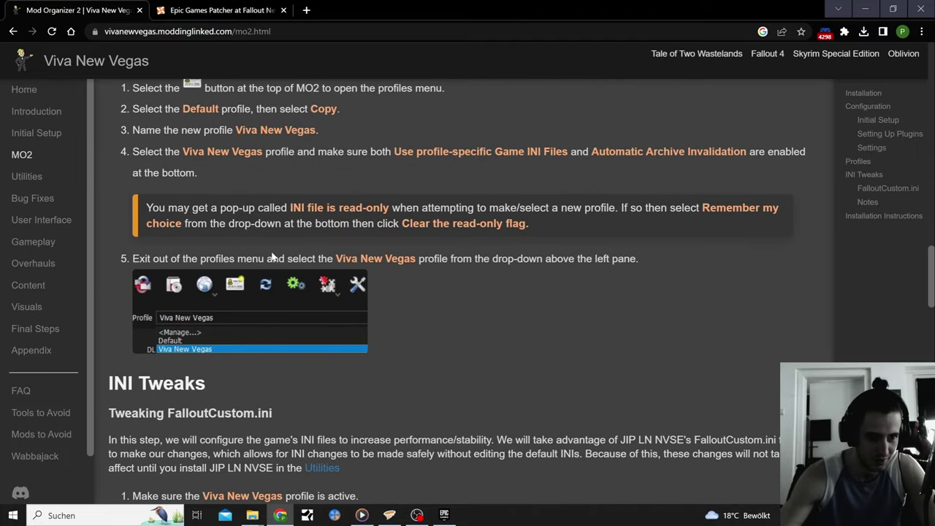
scroll(271, 256, down, 5)
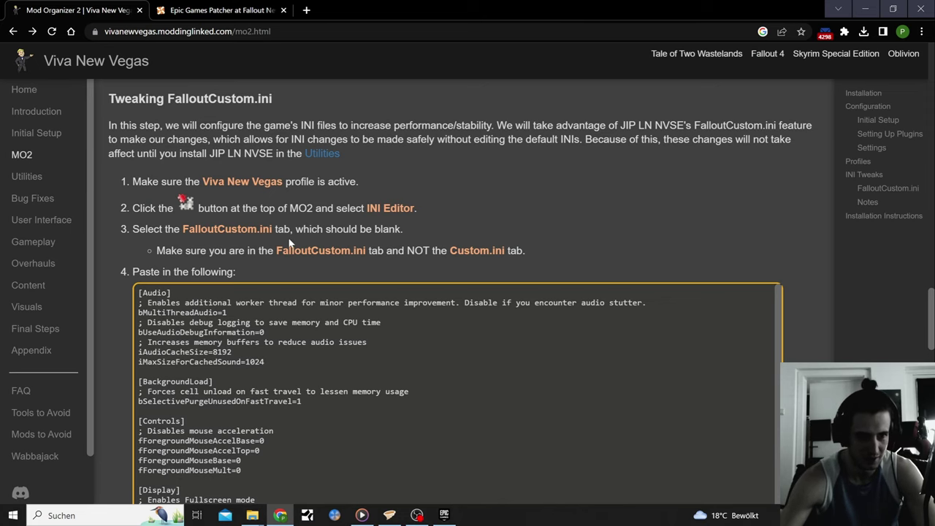
scroll(290, 243, down, 15)
scroll(460, 292, down, 7)
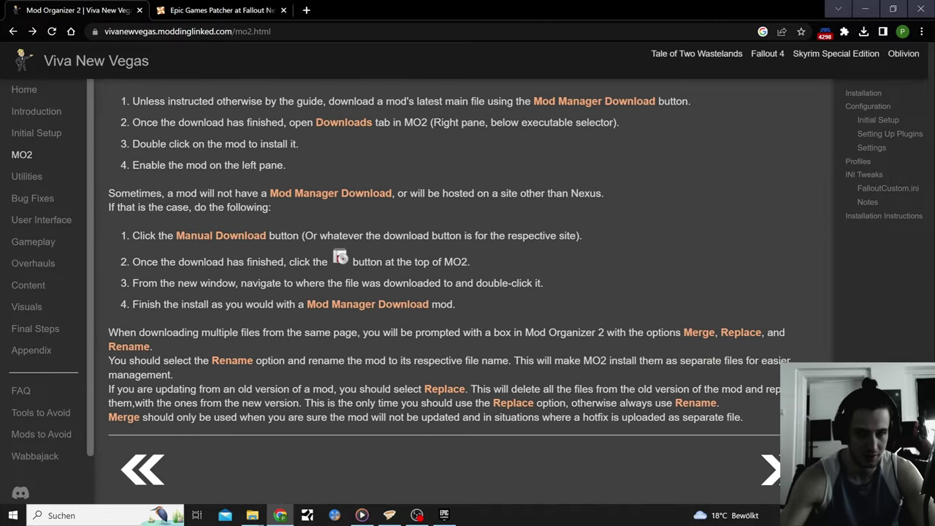
click(771, 470)
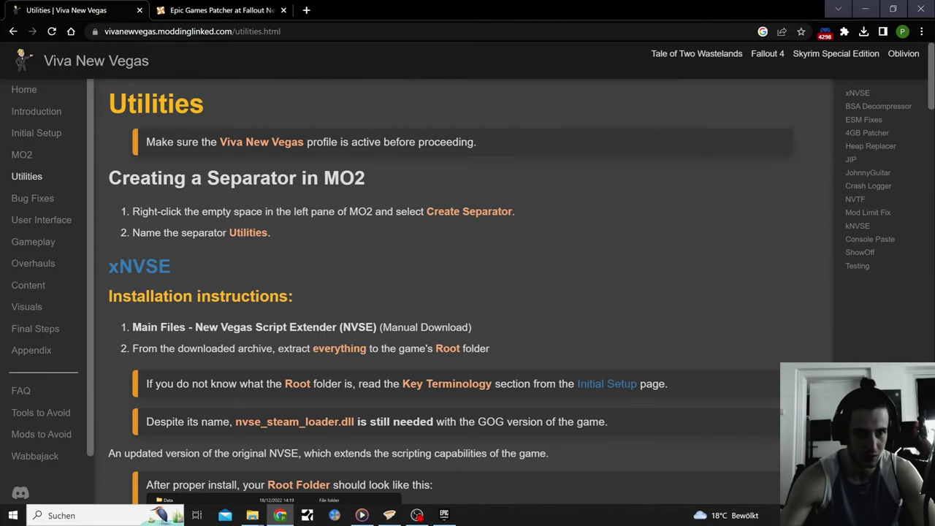
scroll(144, 155, down, 2)
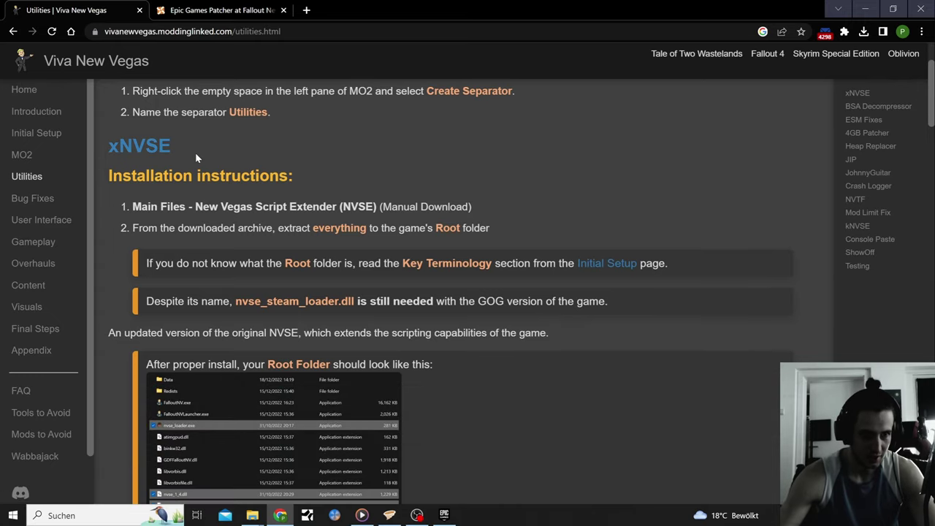
Switch to Vortex and search its games list for "fallout" to locate Fallout: New Vegas
click(389, 515)
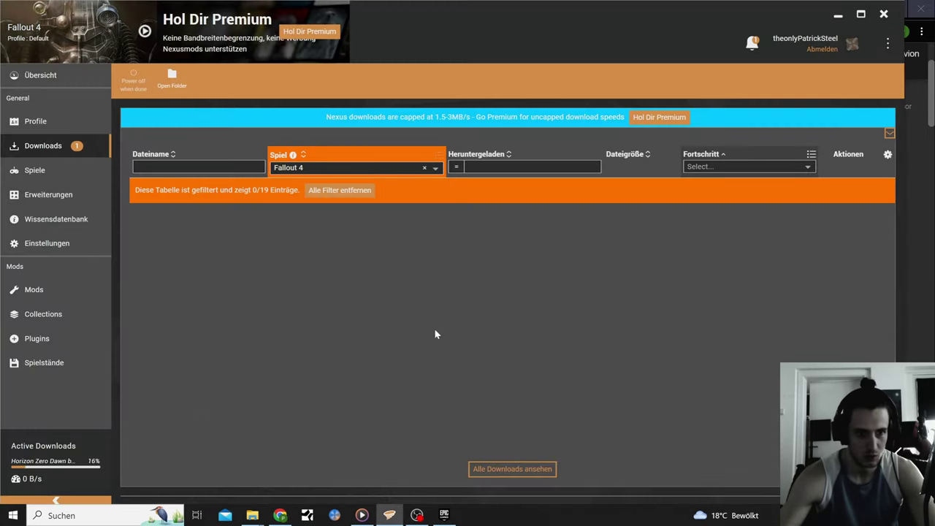
click(40, 172)
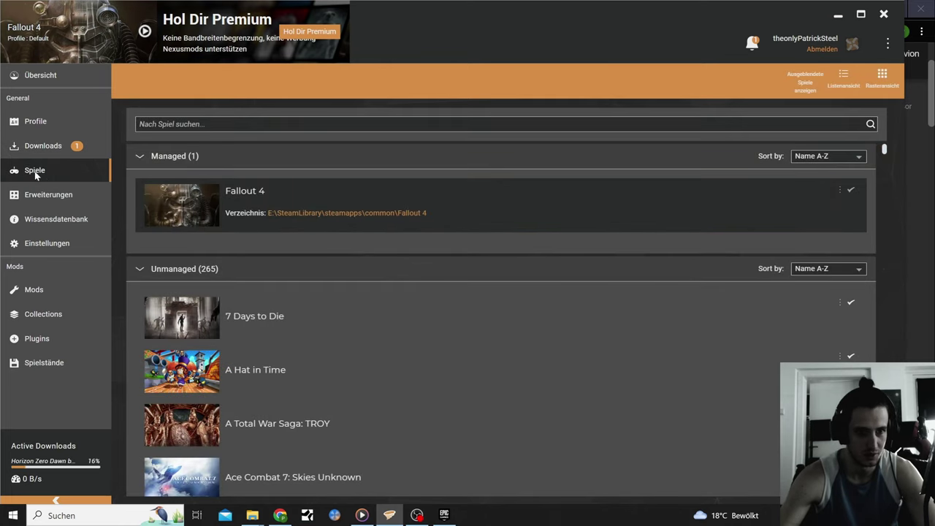
click(504, 124)
text(f)
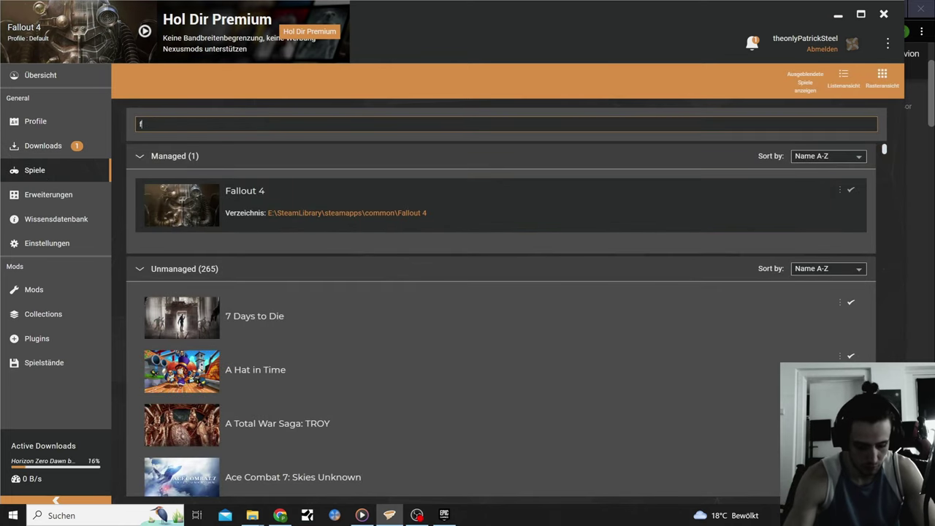
text(all)
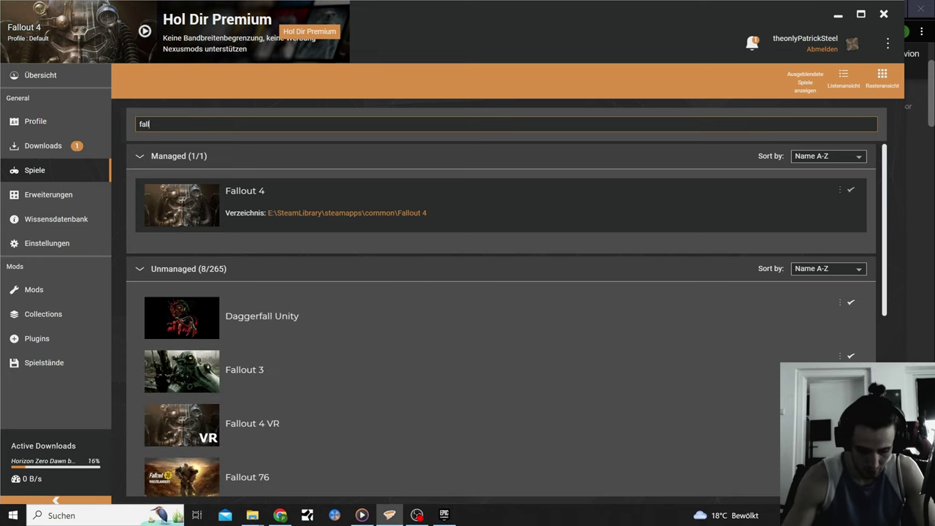
text(out)
scroll(374, 282, down, 3)
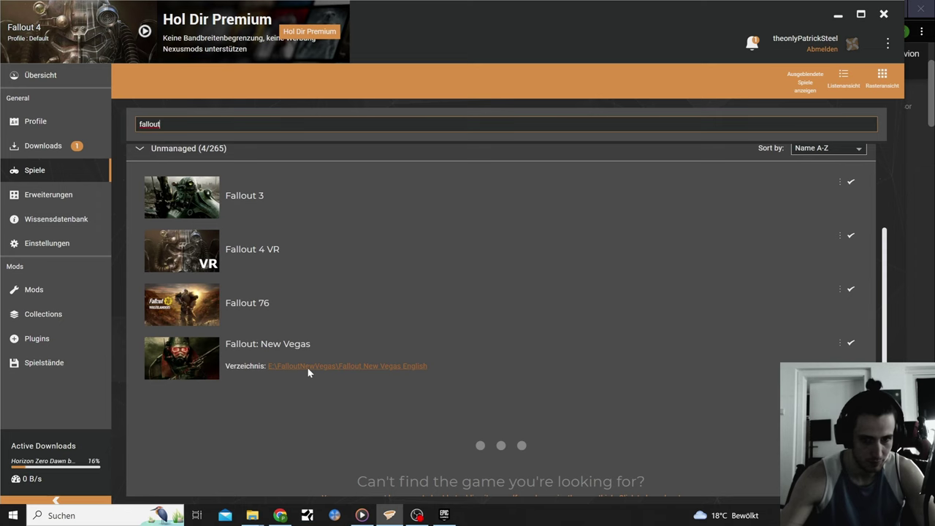
Manually set Fallout: New Vegas's location to the Fallout New Vegas English folder, and activate the game for management
click(840, 343)
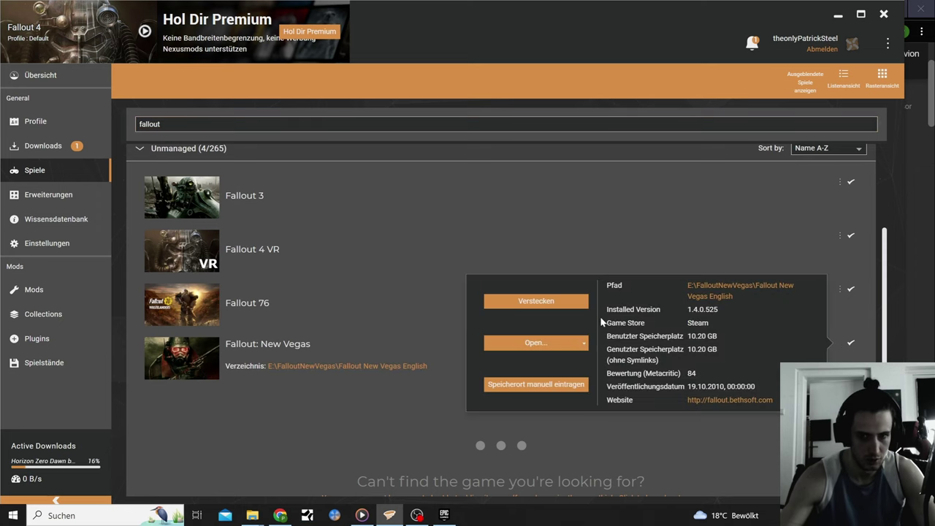
click(539, 386)
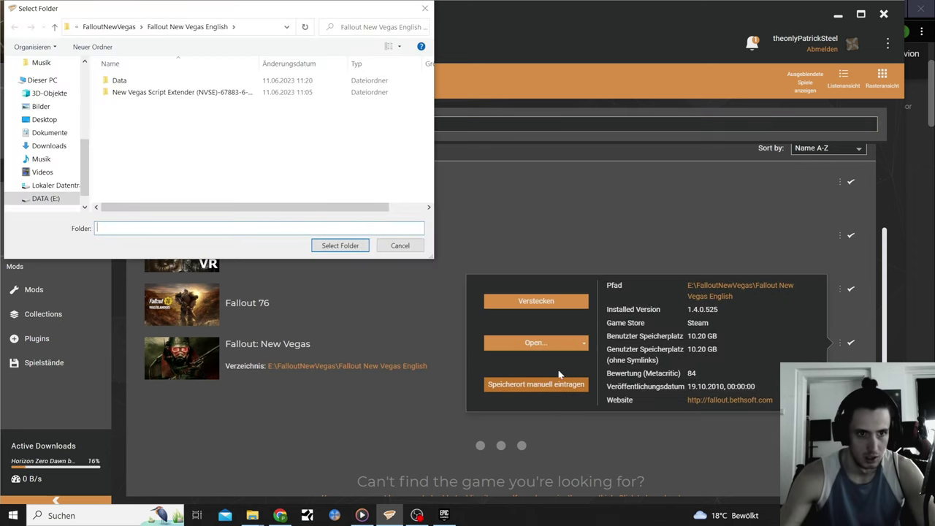
click(329, 245)
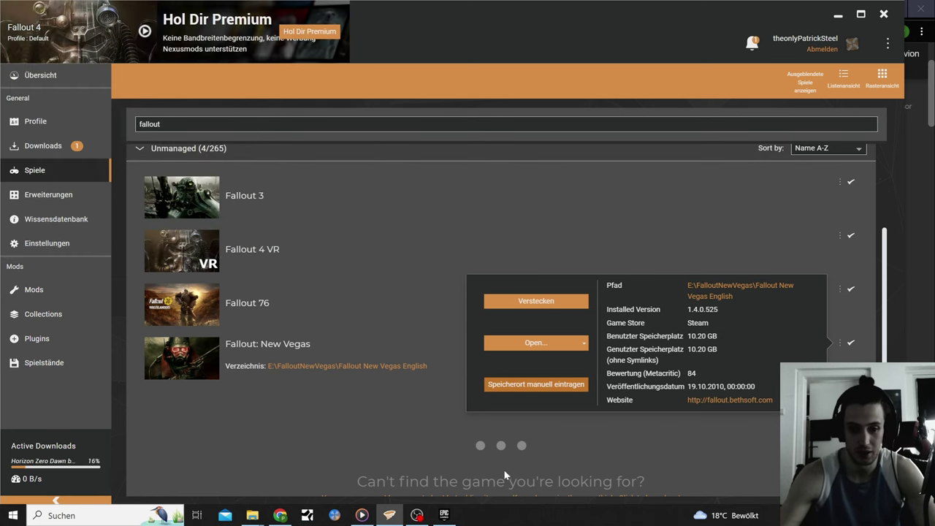
click(850, 342)
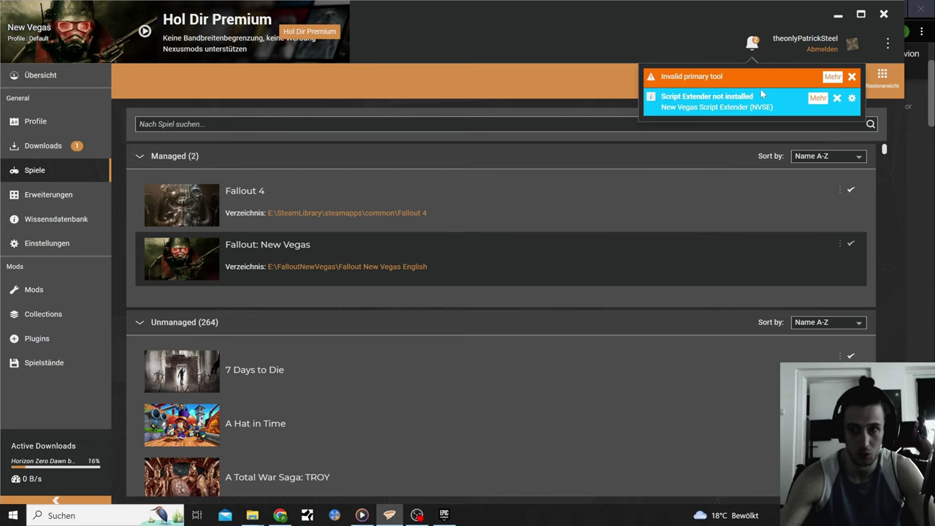
Open the New Vegas Script Extender (NVSE) download page from Vortex's notice about the missing script extender
click(817, 98)
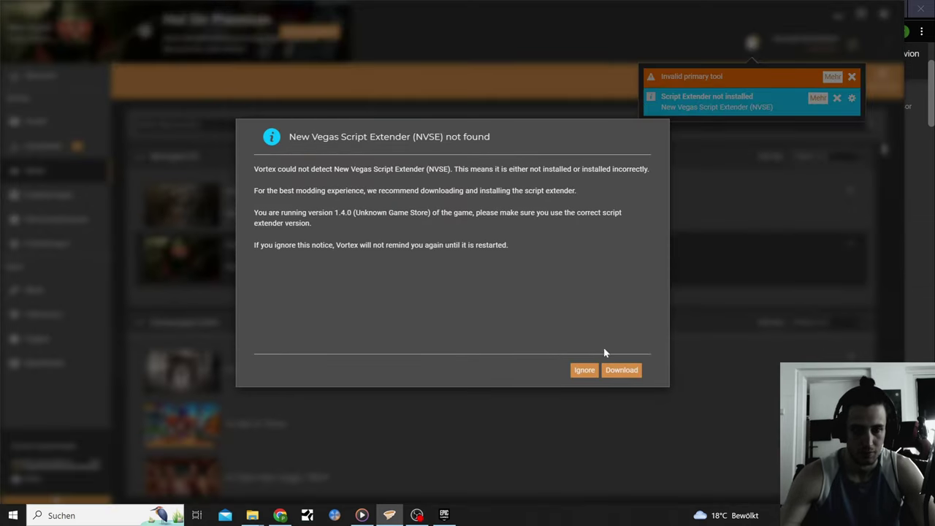
click(619, 370)
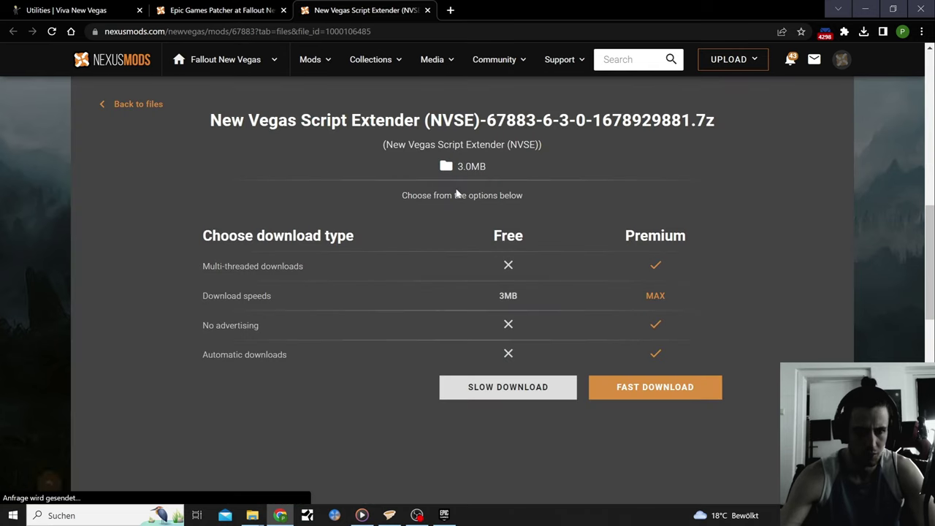
scroll(486, 284, up, 6)
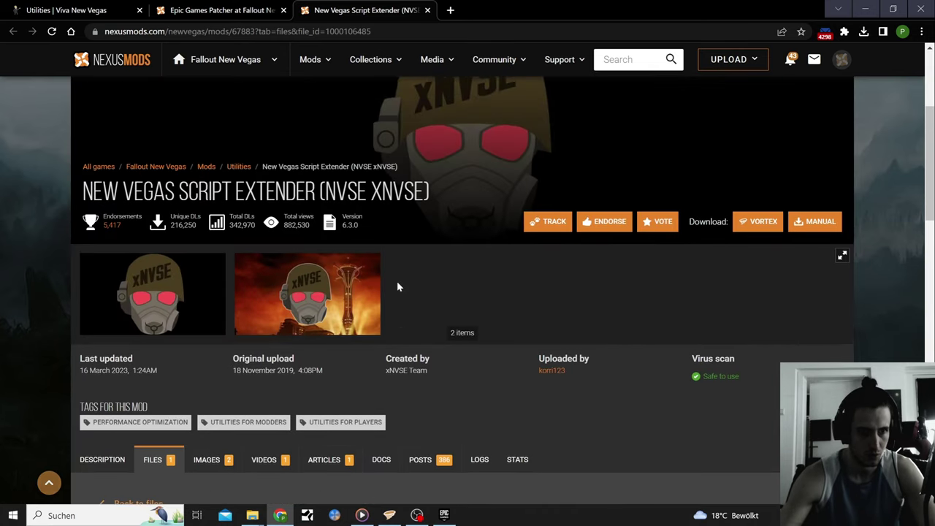
scroll(397, 287, down, 2)
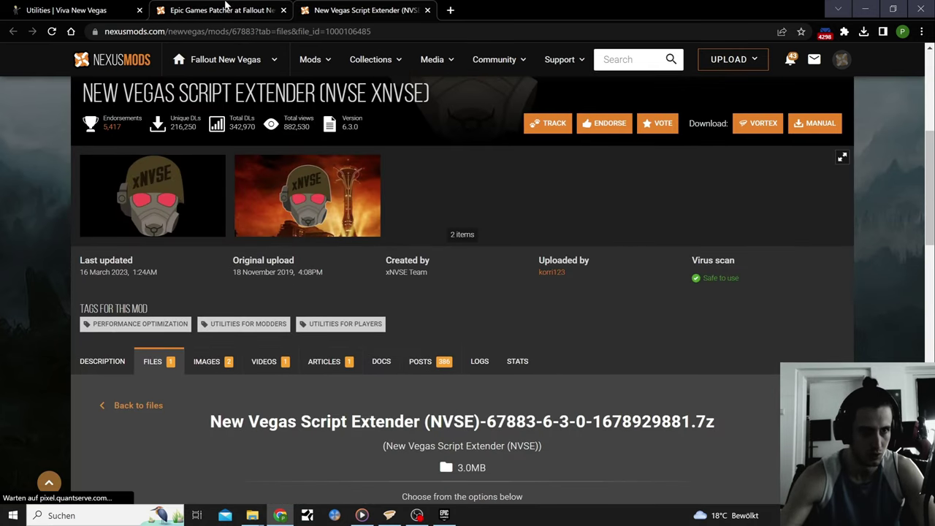
Open the guide's xNVSE link, compare it with the New Vegas Script Extender page already open, and close the duplicate page
click(227, 7)
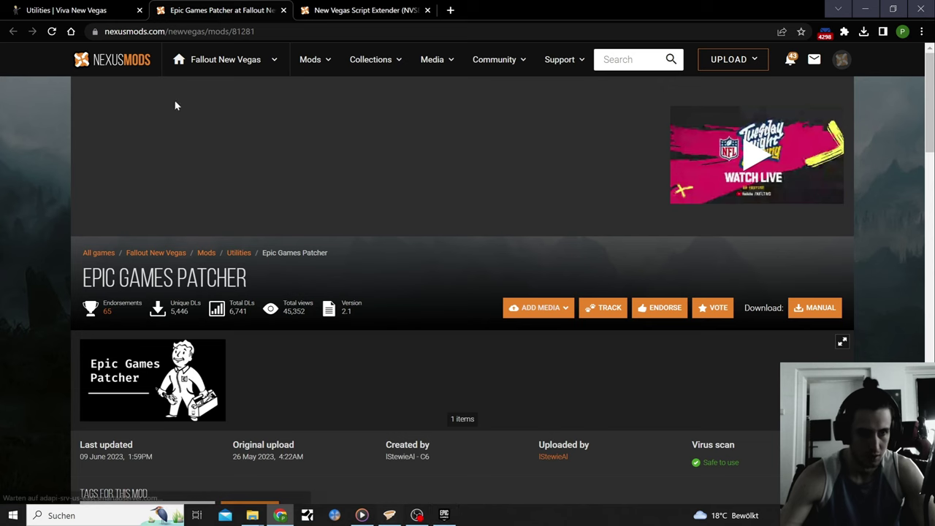
click(64, 8)
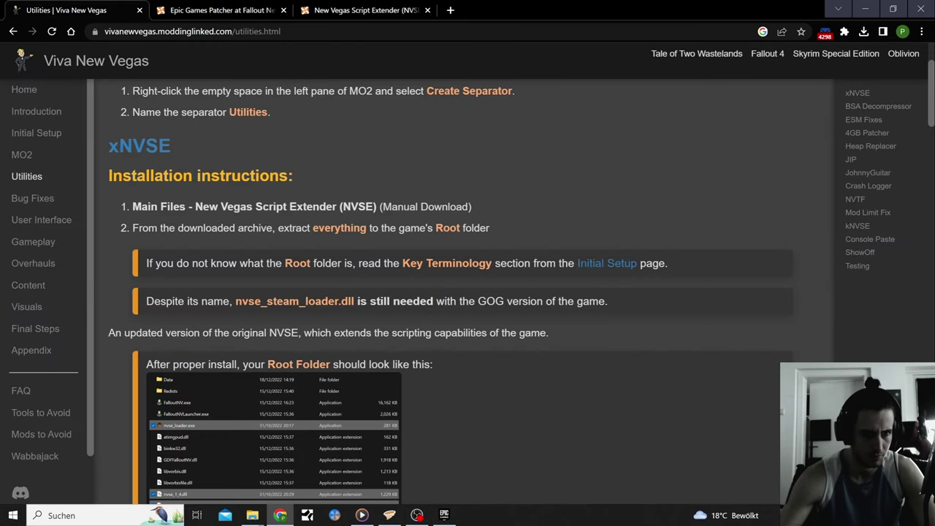
click(151, 147)
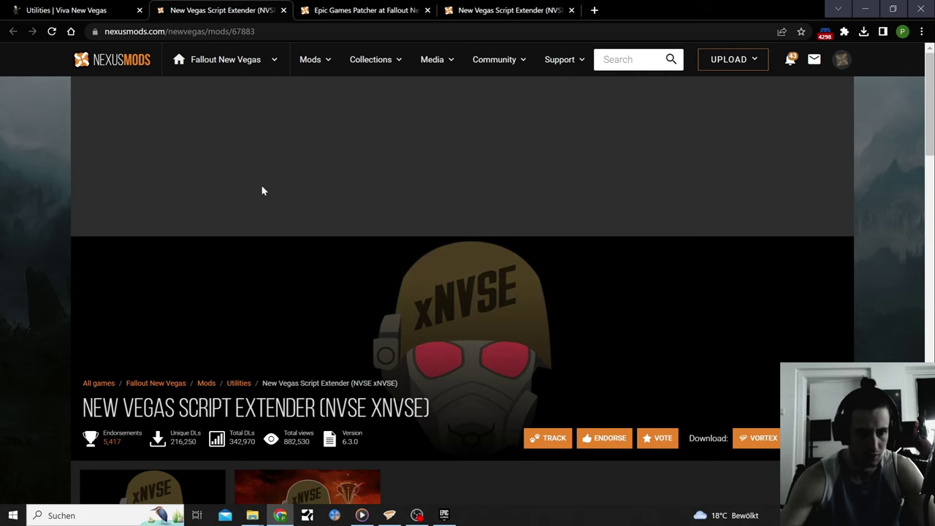
click(488, 6)
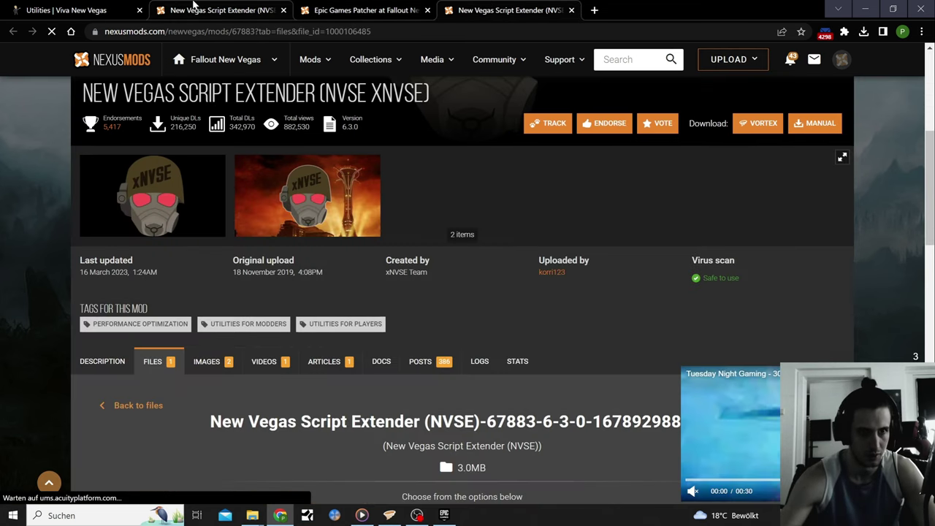
click(250, 15)
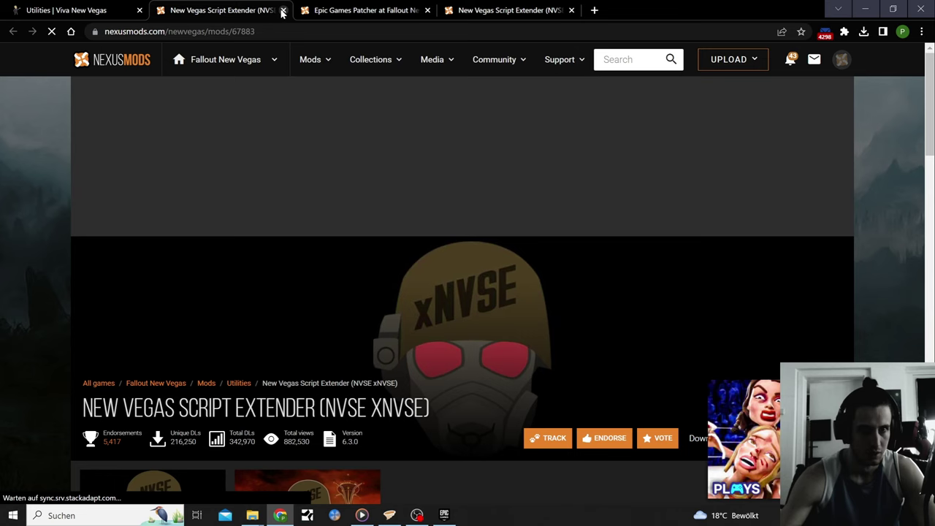
click(511, 10)
click(278, 10)
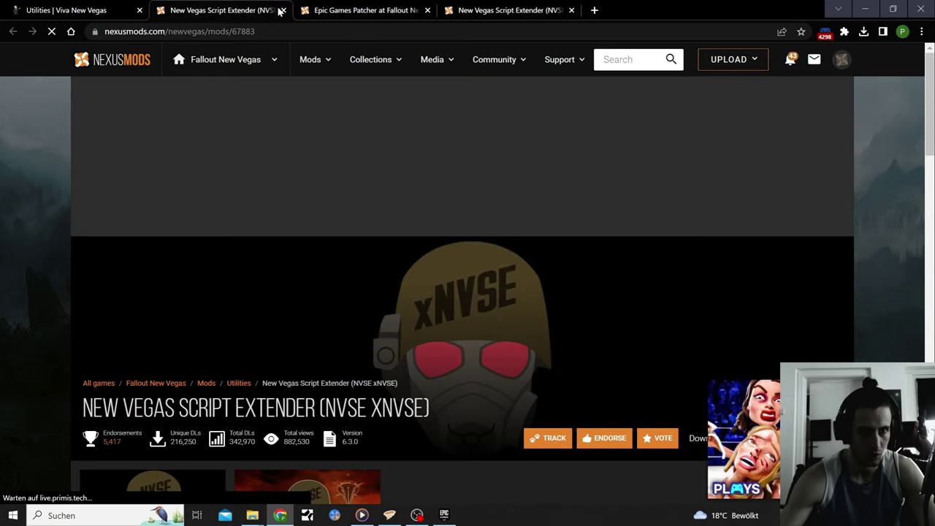
click(281, 10)
click(362, 10)
scroll(255, 394, down, 2)
scroll(256, 395, down, 3)
click(516, 403)
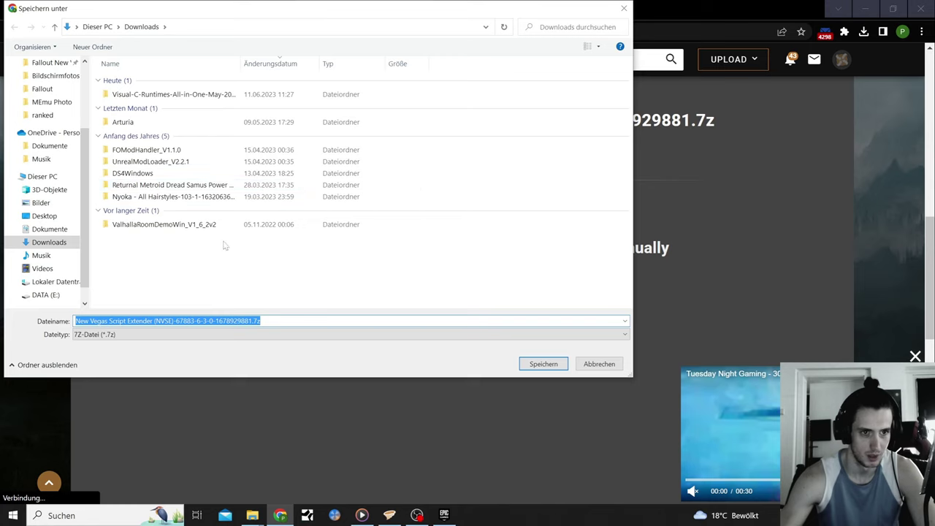
click(597, 365)
Return to the mod's file list and request the mod manager download of the main New Vegas Script Extender (NVSE) file
scroll(286, 278, up, 3)
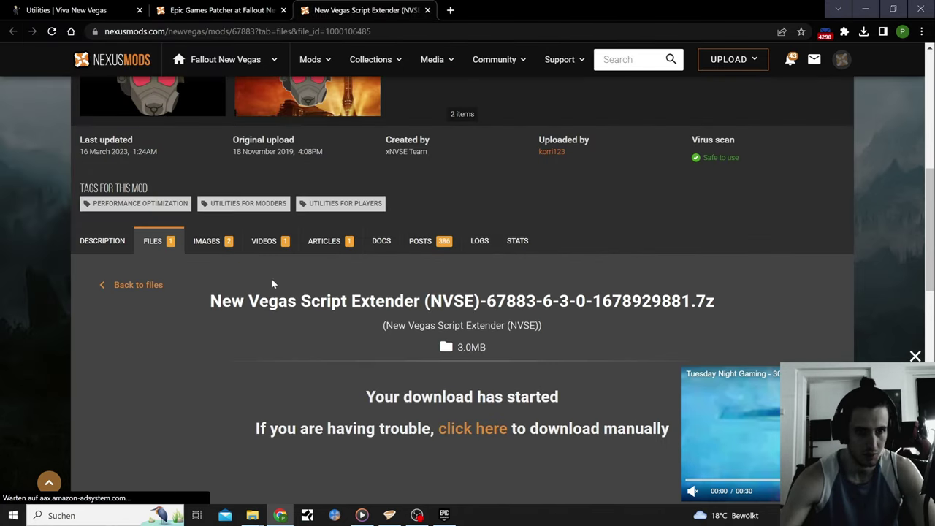
click(150, 241)
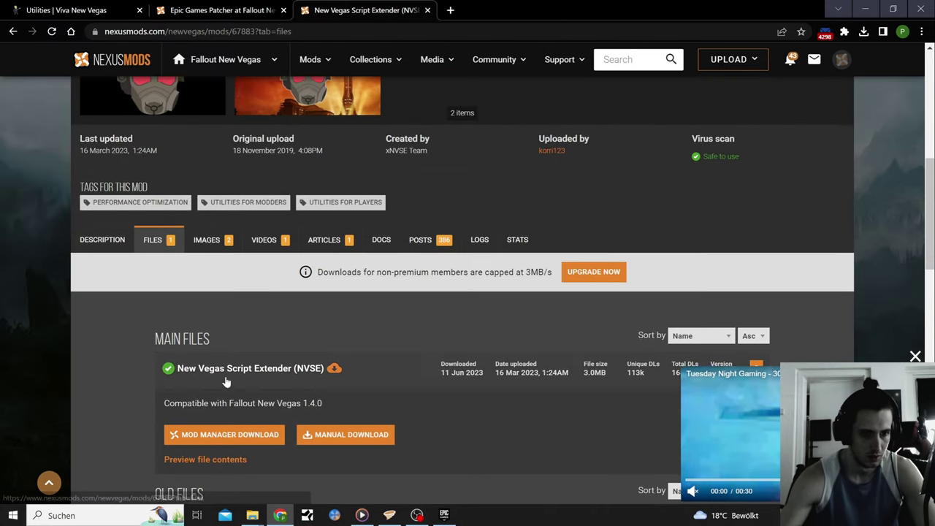
scroll(241, 310, down, 2)
click(251, 316)
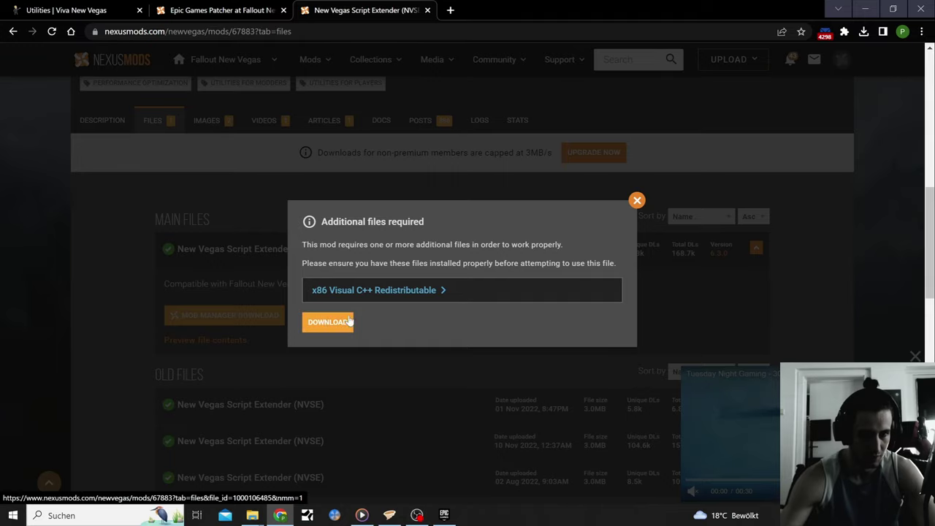
Look through Microsoft's download page for the required x86 Visual C++ Redistributable, and close it
click(422, 295)
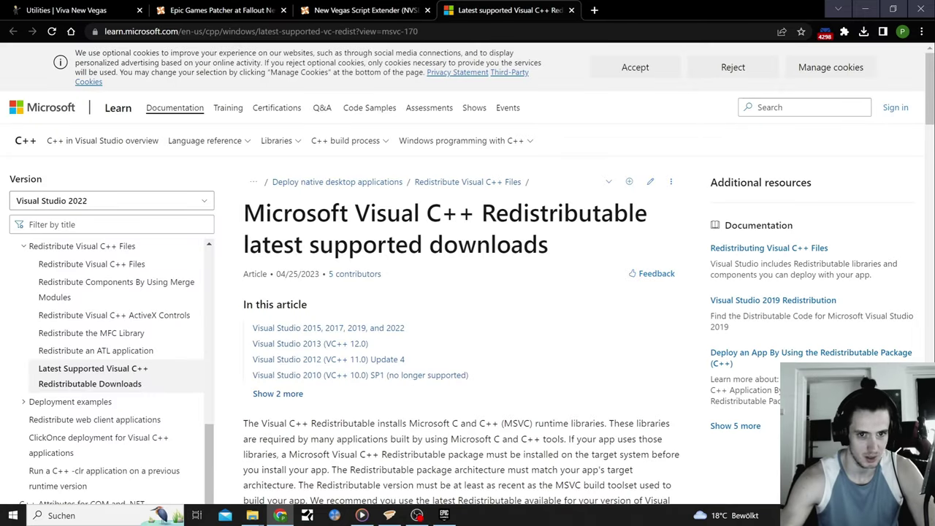
scroll(382, 265, down, 10)
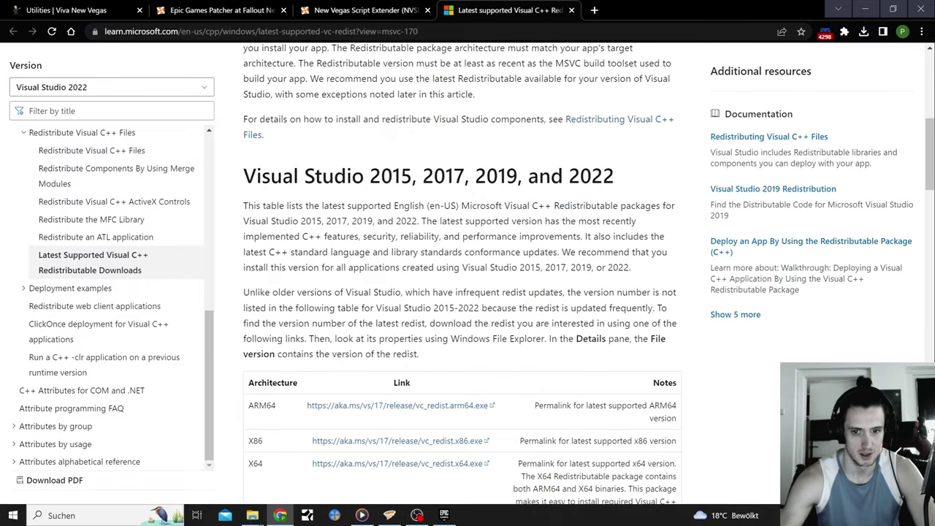
scroll(404, 347, down, 5)
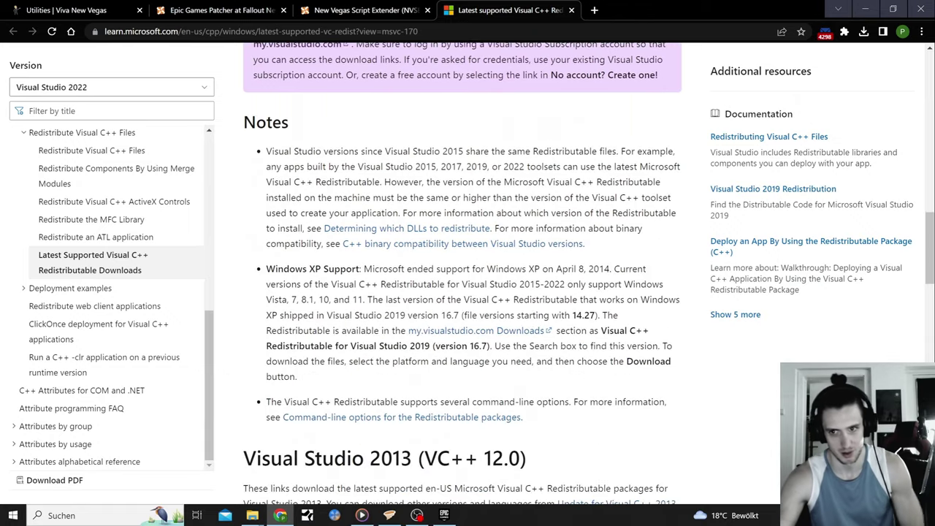
scroll(462, 274, down, 5)
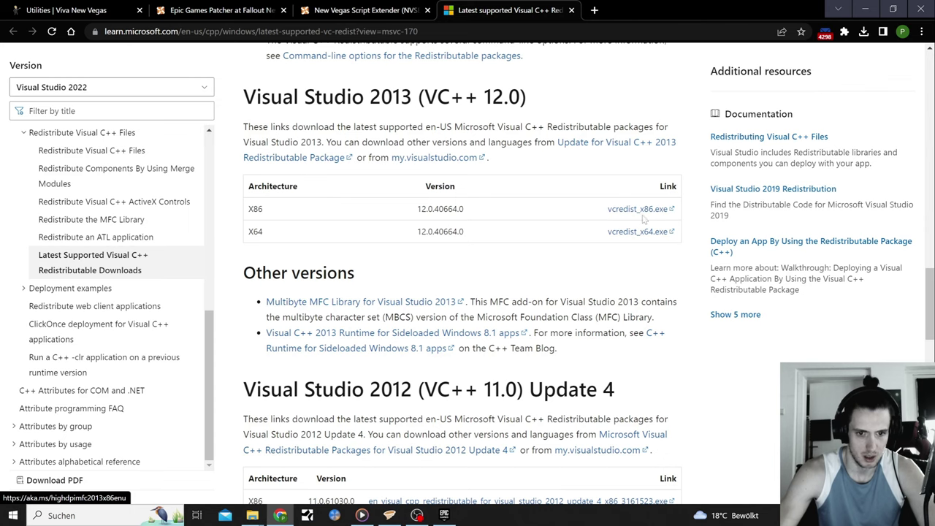
scroll(573, 254, down, 3)
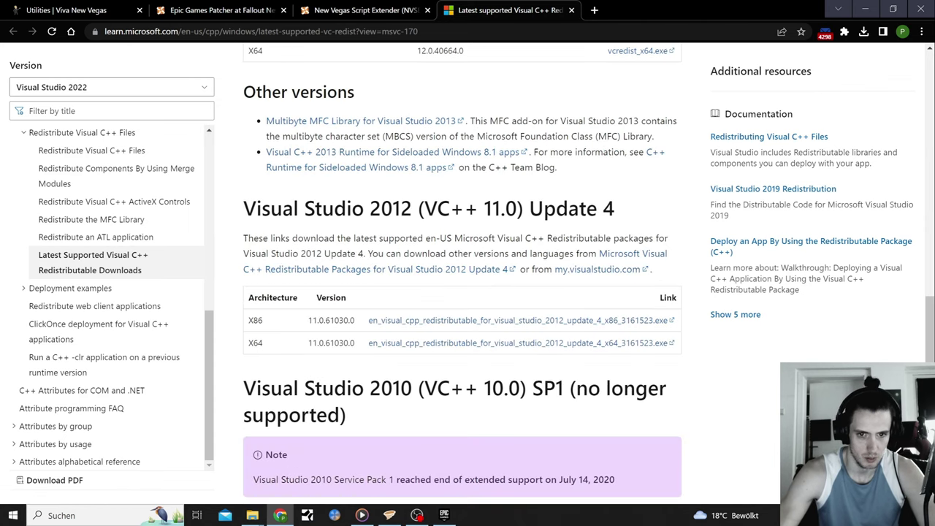
scroll(462, 274, up, 15)
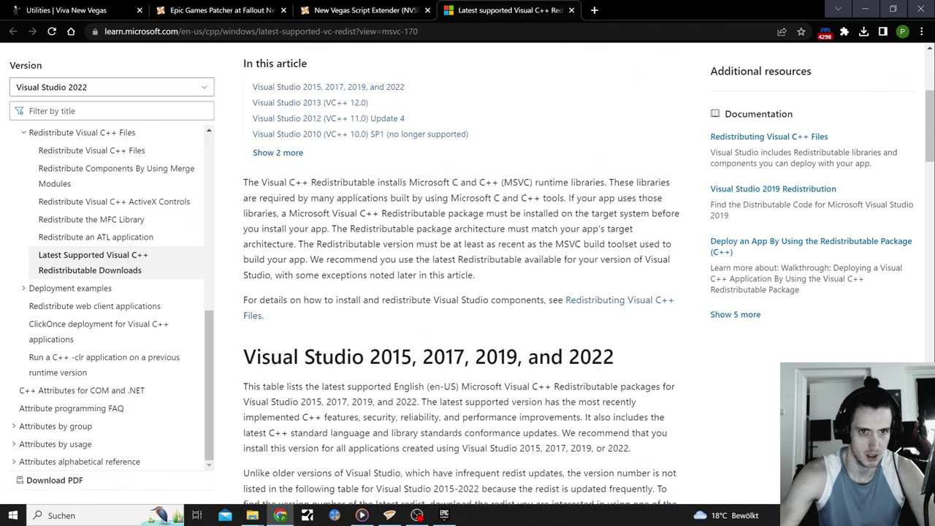
scroll(462, 274, up, 3)
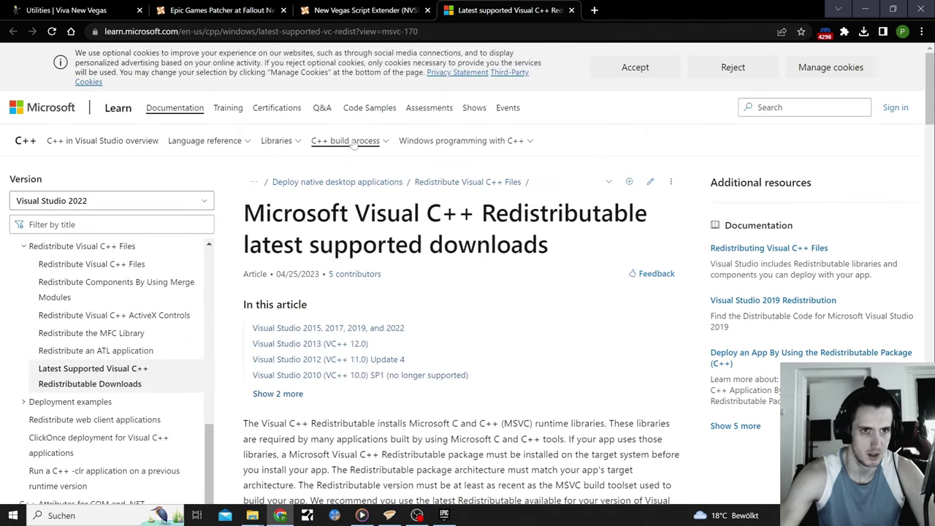
click(573, 11)
Send New Vegas Script Extender (NVSE) to Vortex using the slow download option, and deploy the mod there
click(59, 9)
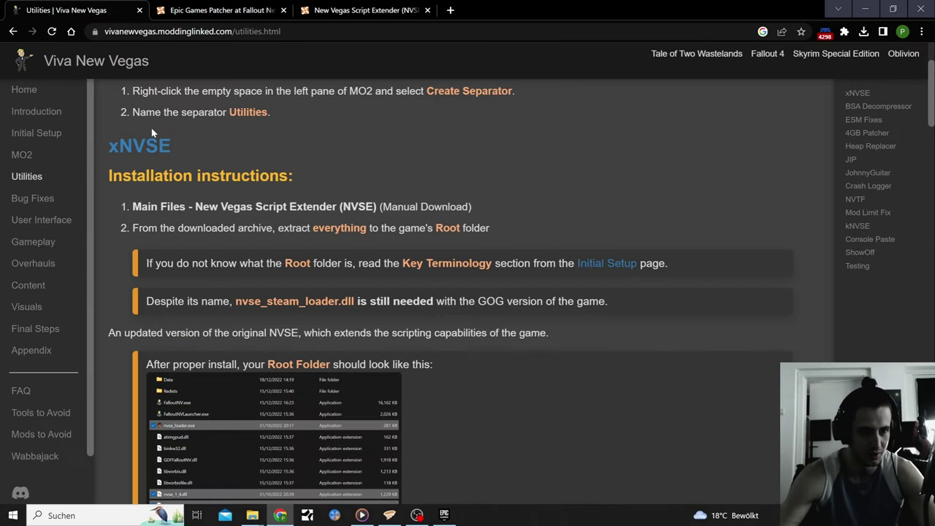
scroll(259, 231, up, 3)
click(351, 9)
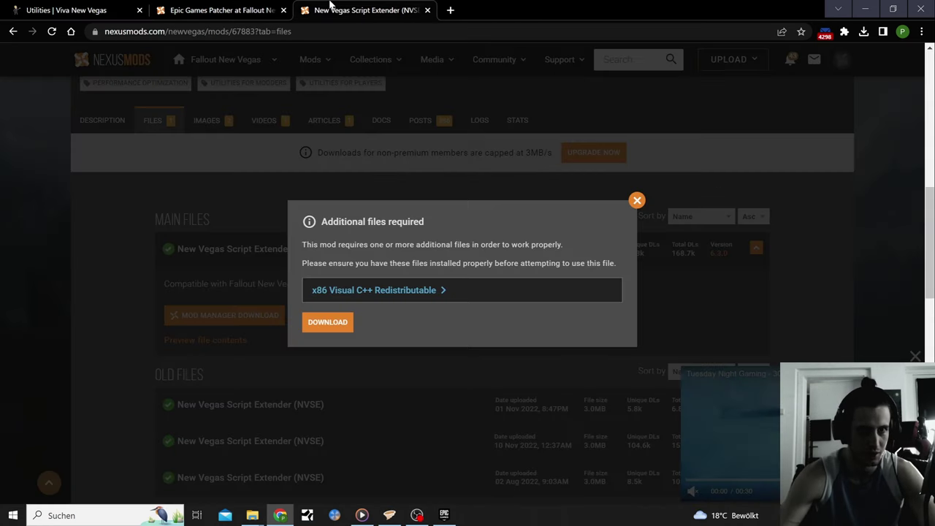
click(327, 322)
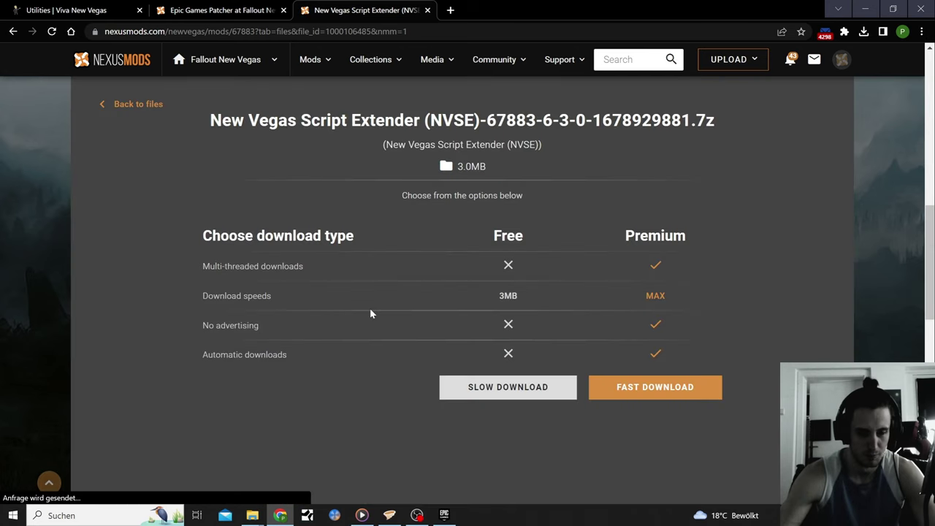
click(525, 393)
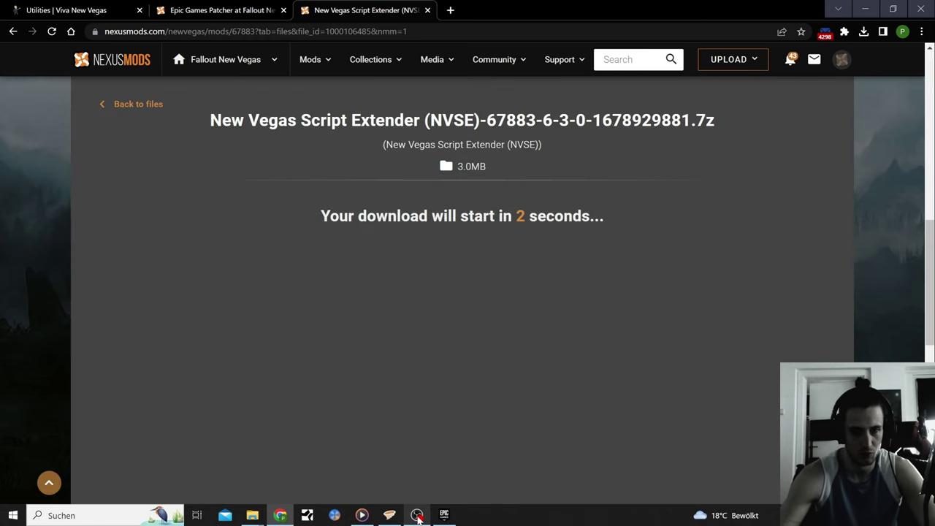
mouse_move(417, 515)
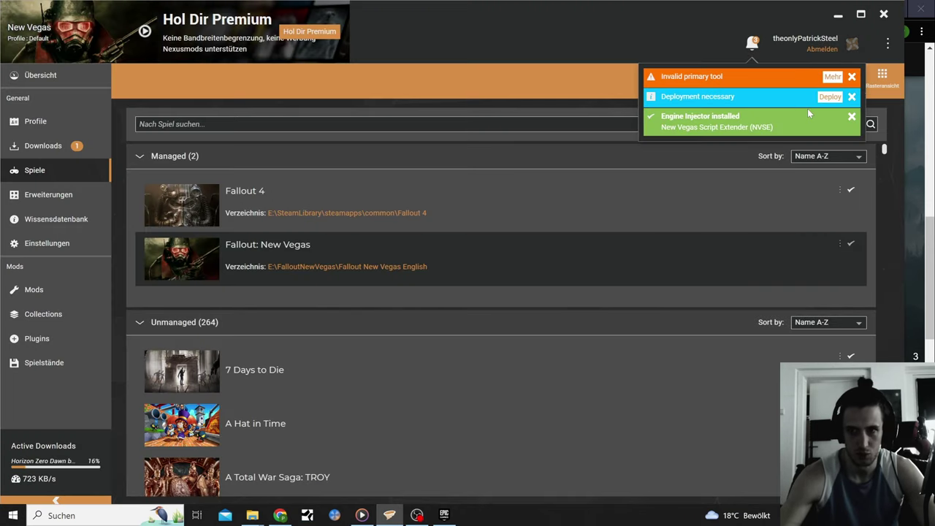
click(830, 97)
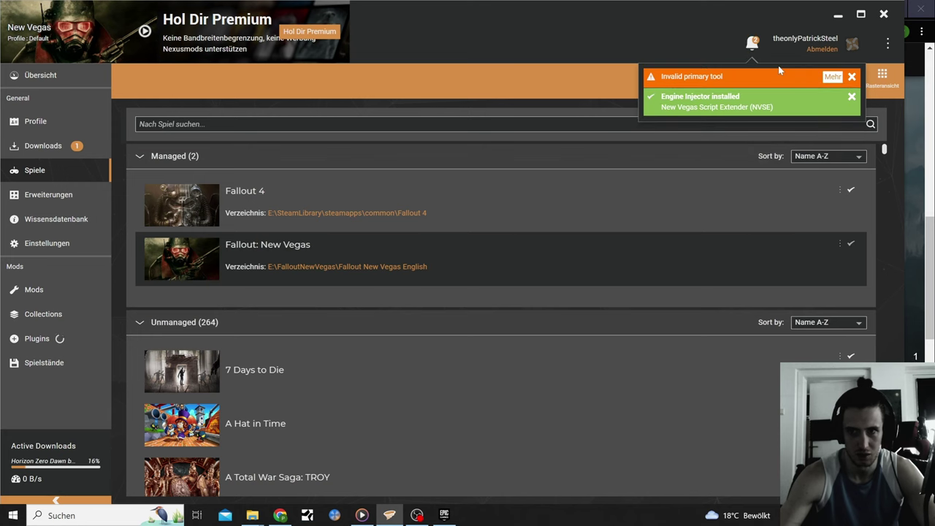
Filter Vortex's downloads to New Vegas with all downloads shown, and read and dismiss the invalid primary tool notice
click(100, 152)
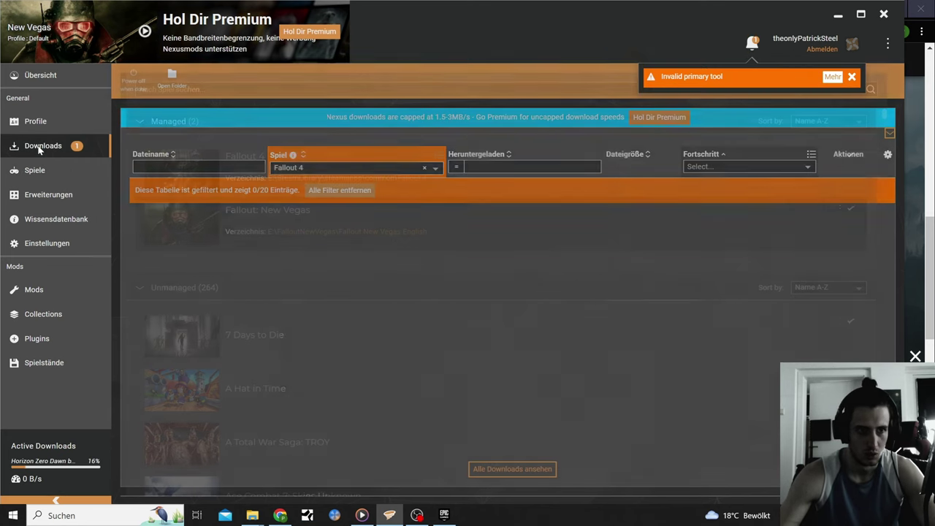
click(434, 169)
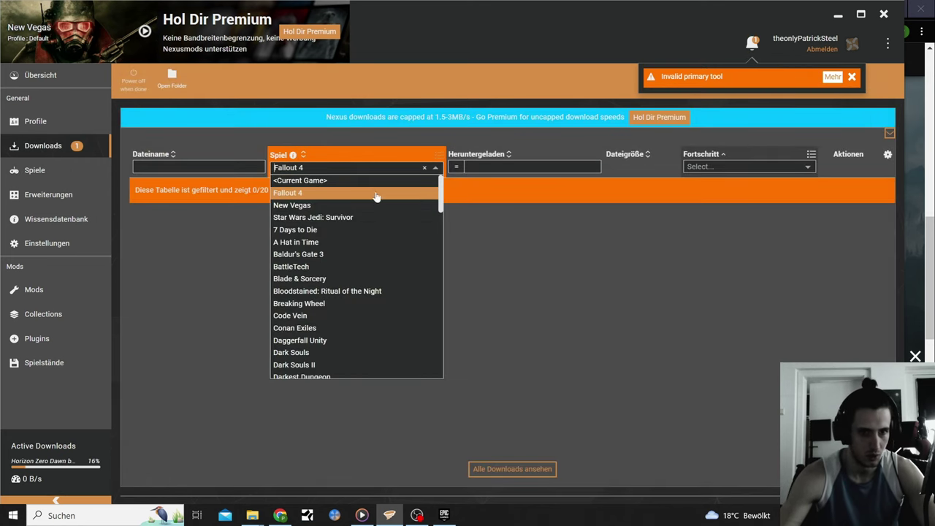
click(358, 203)
click(514, 469)
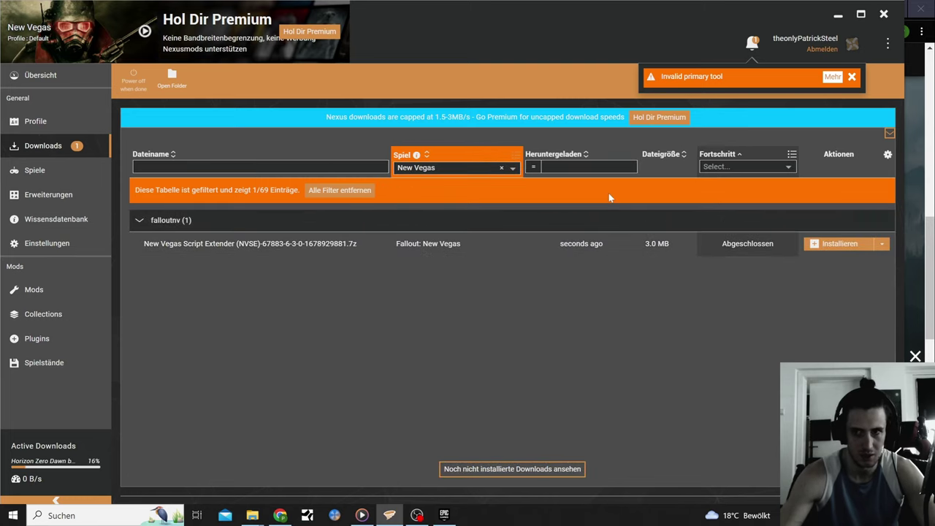
click(832, 77)
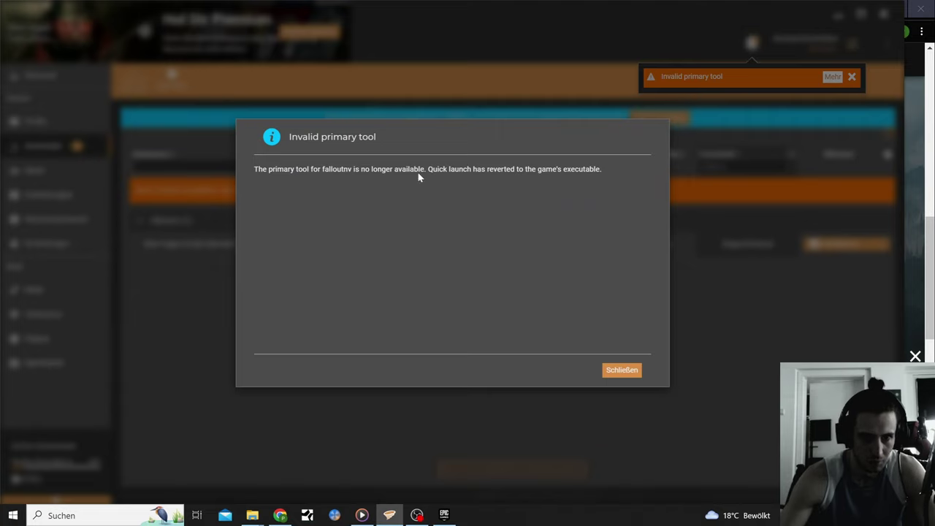
click(623, 370)
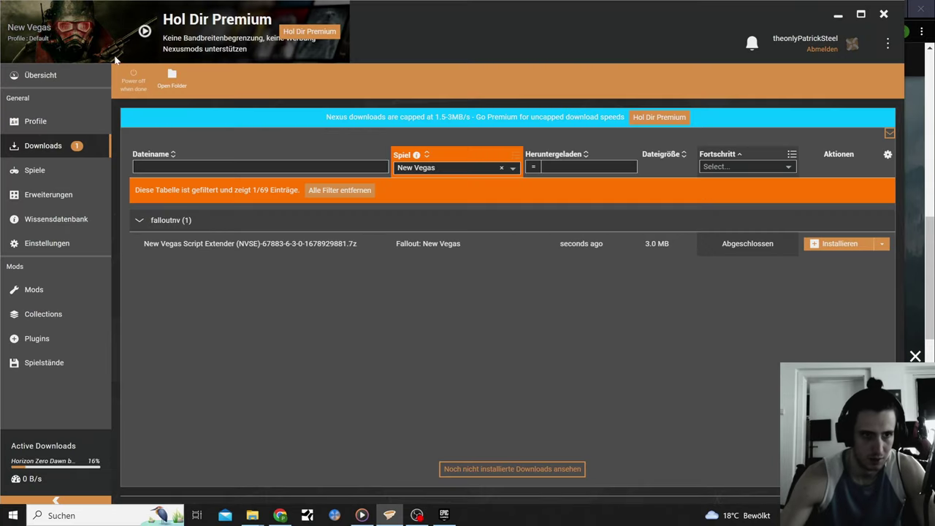
Test-launch Fallout: New Vegas from Vortex, exit its launcher, and switch back to the NVSE page in Chrome
click(147, 37)
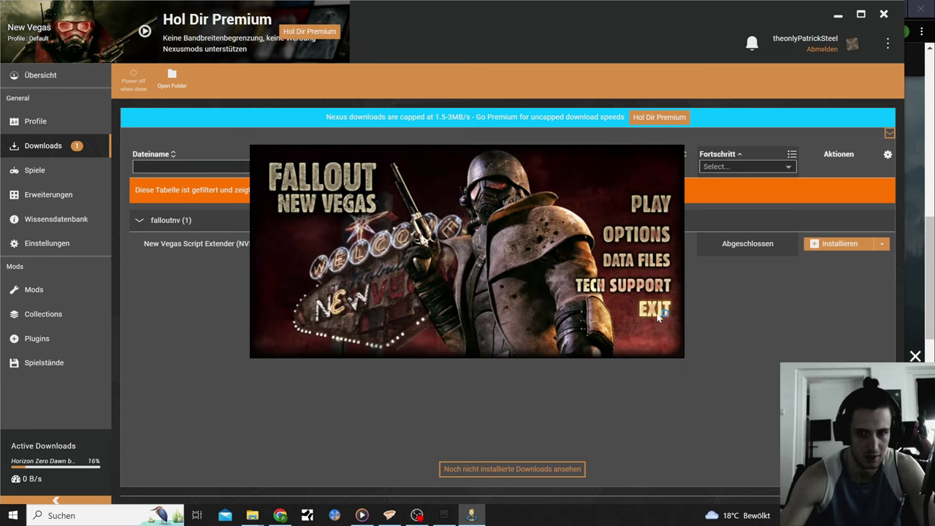
click(655, 310)
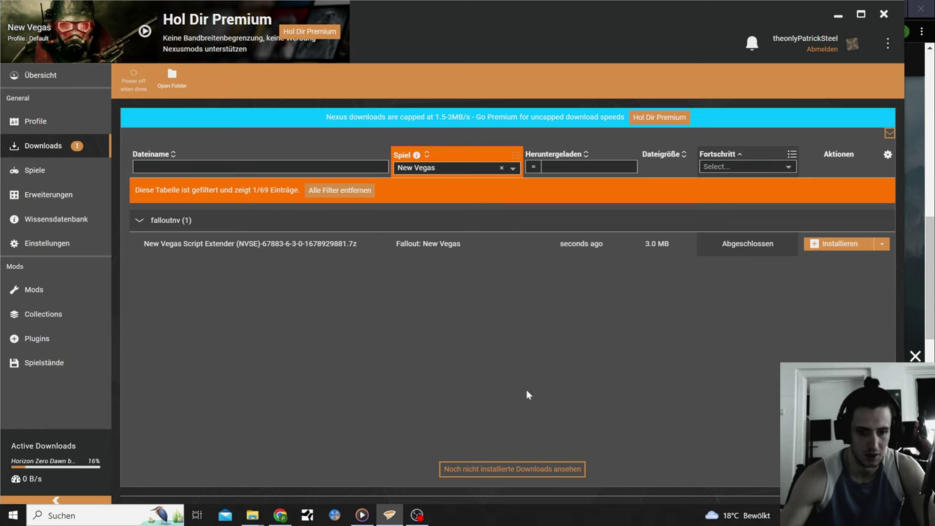
click(281, 515)
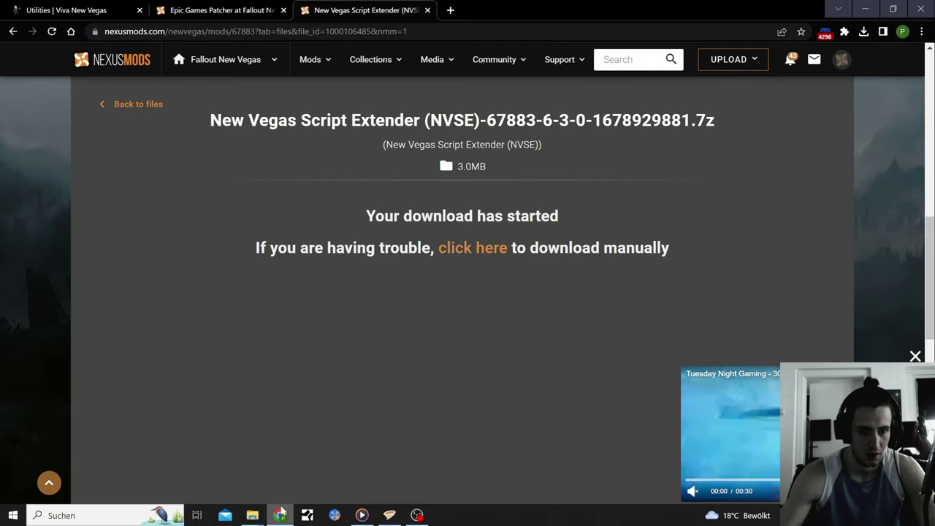
Close the two Nexus Mods tabs and read through the Viva New Vegas Utilities guide from xNVSE to the testing section
click(428, 10)
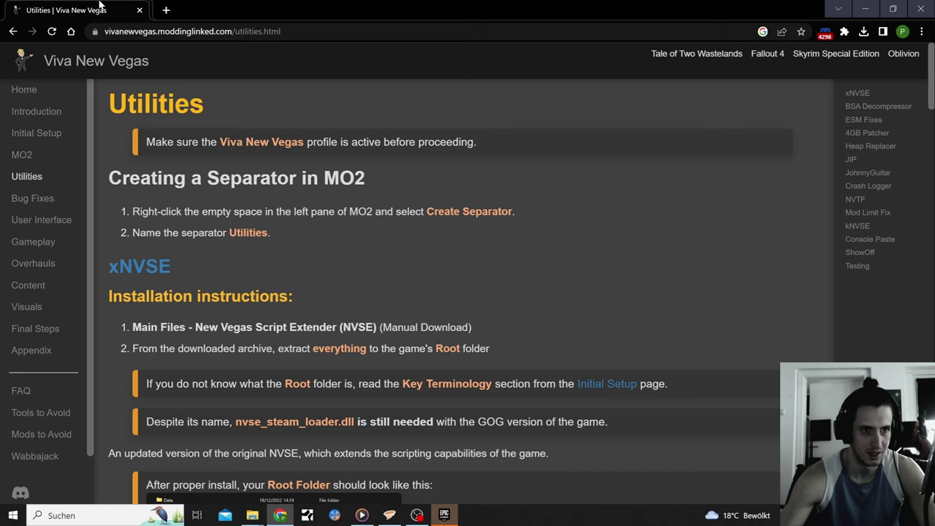
click(283, 10)
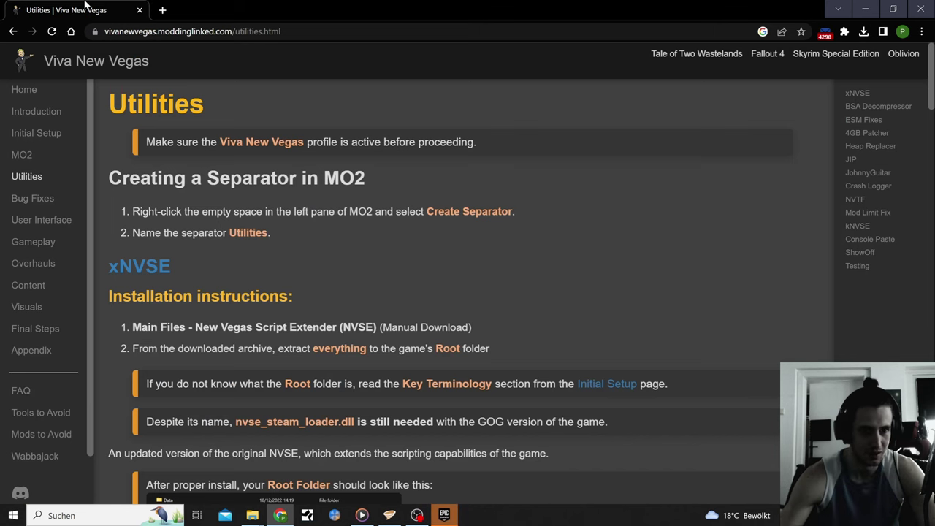
scroll(567, 252, down, 6)
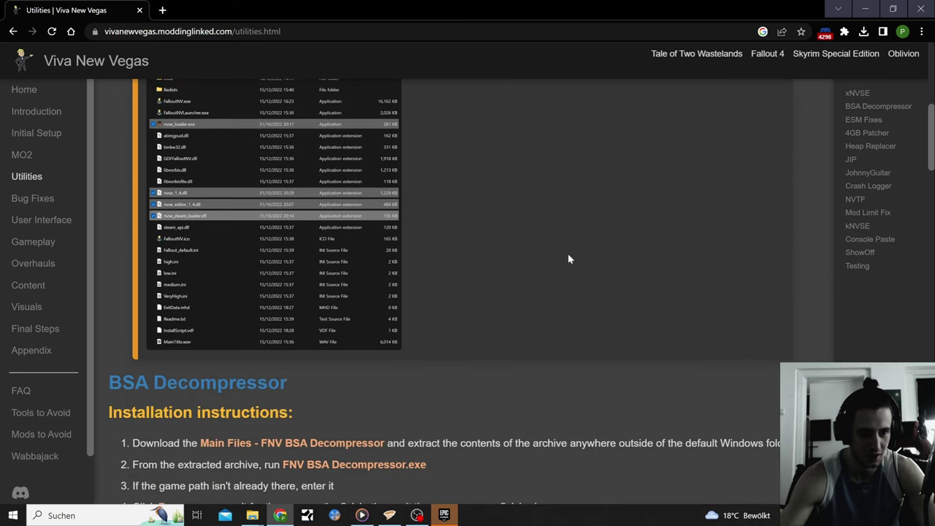
scroll(567, 259, down, 2)
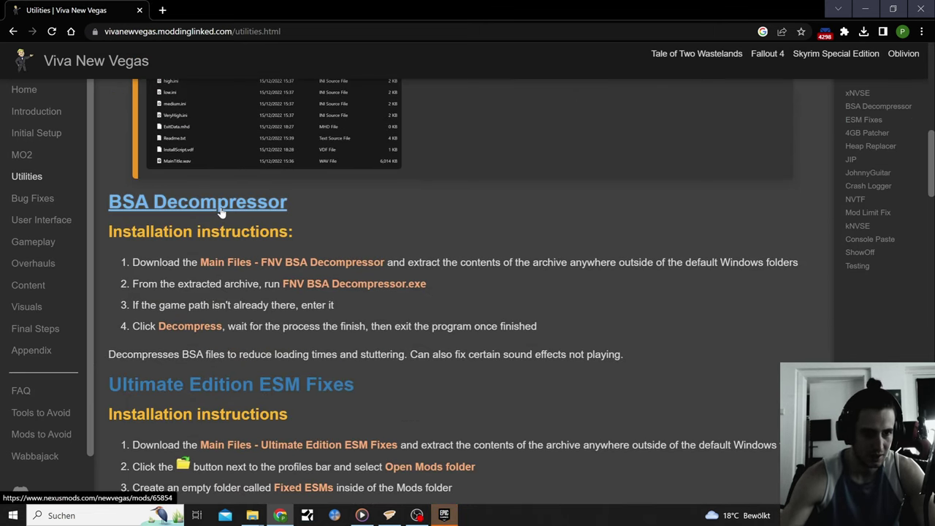
scroll(322, 379, down, 3)
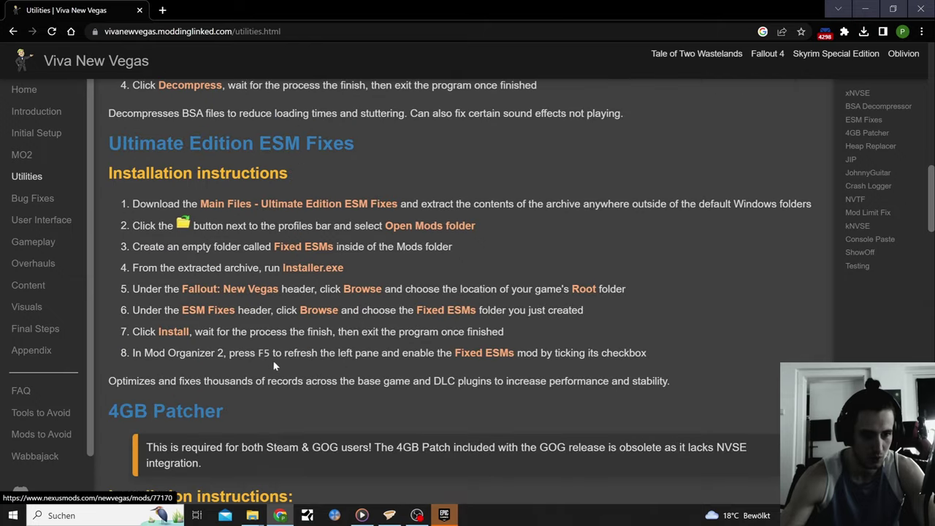
scroll(468, 292, down, 6)
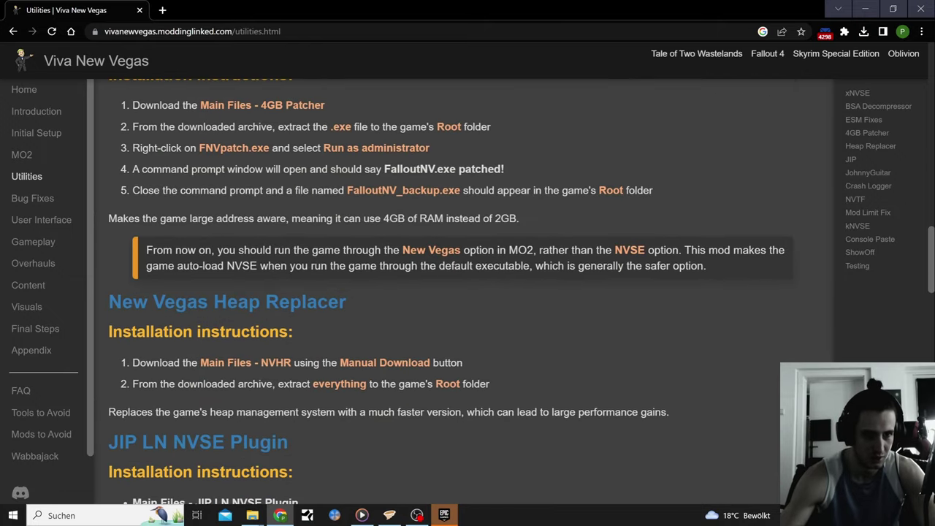
scroll(468, 292, down, 3)
scroll(287, 333, down, 5)
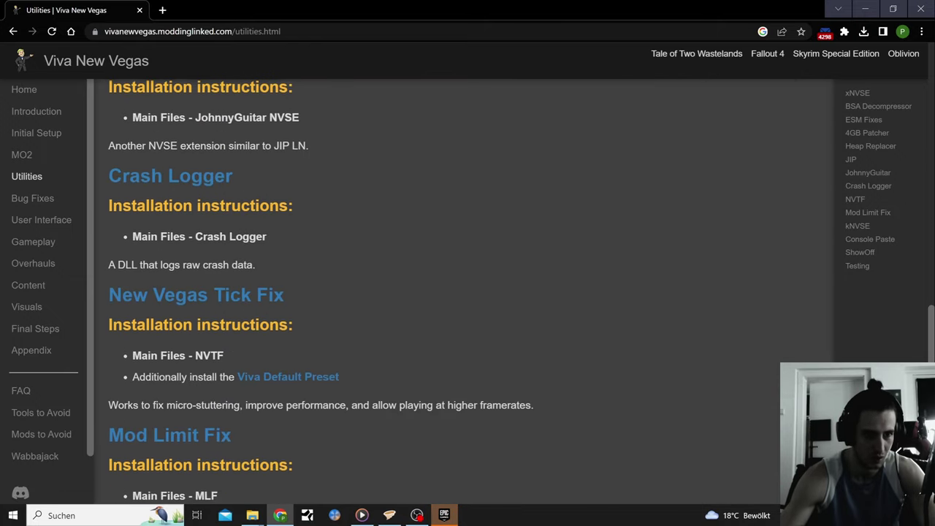
scroll(256, 336, down, 4)
scroll(236, 310, down, 3)
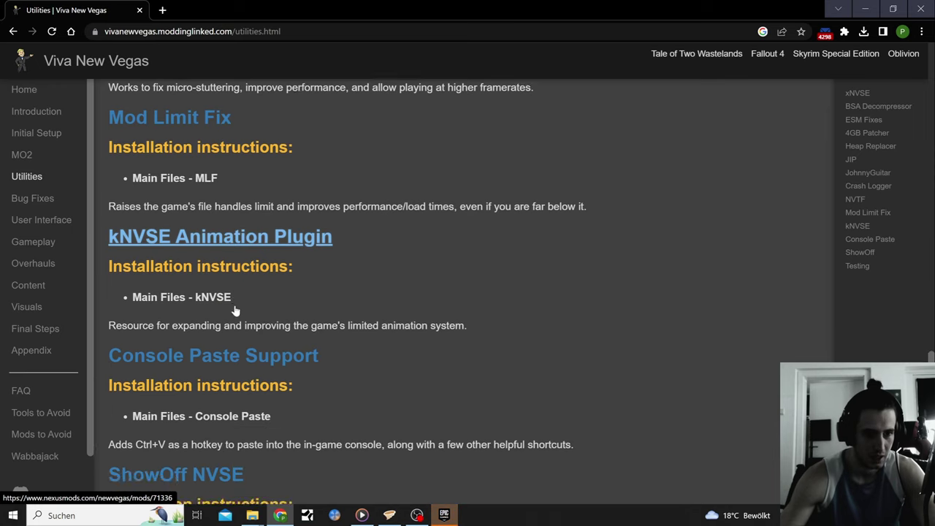
scroll(237, 310, down, 3)
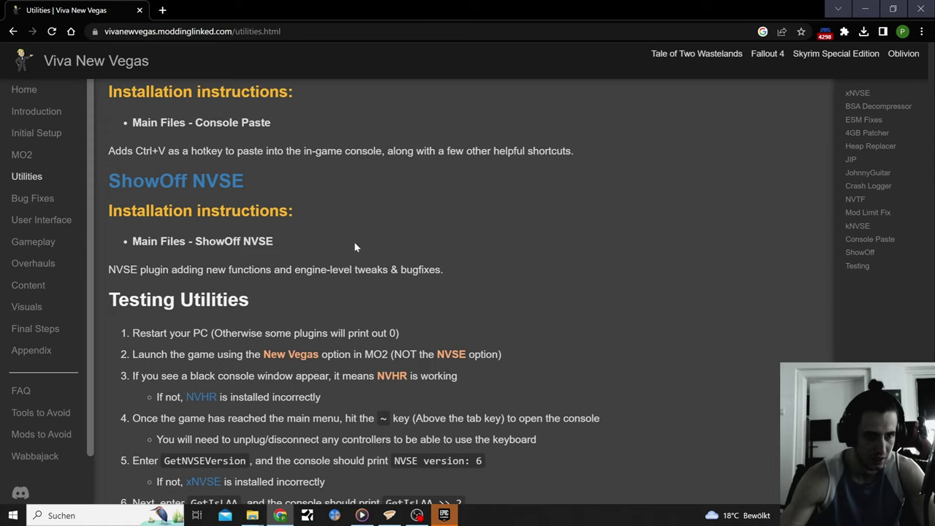
scroll(361, 253, up, 8)
scroll(363, 267, up, 12)
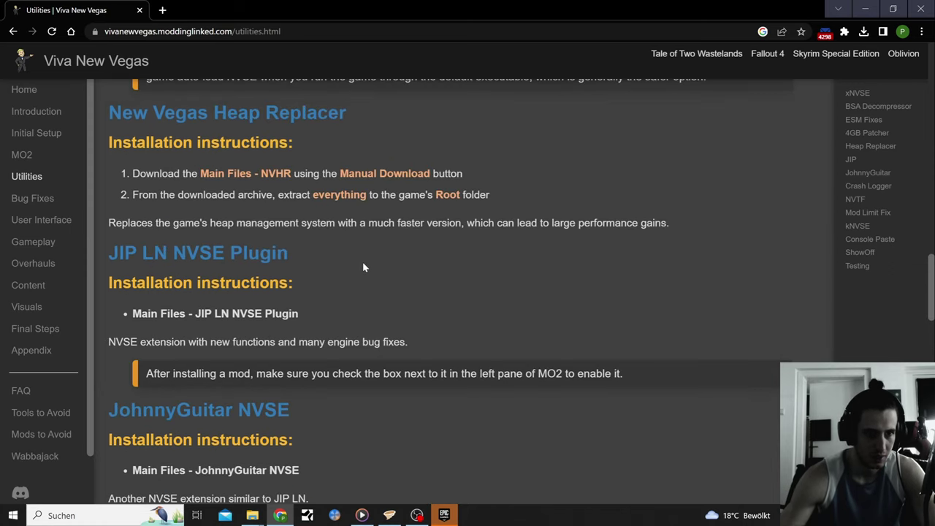
scroll(363, 267, up, 7)
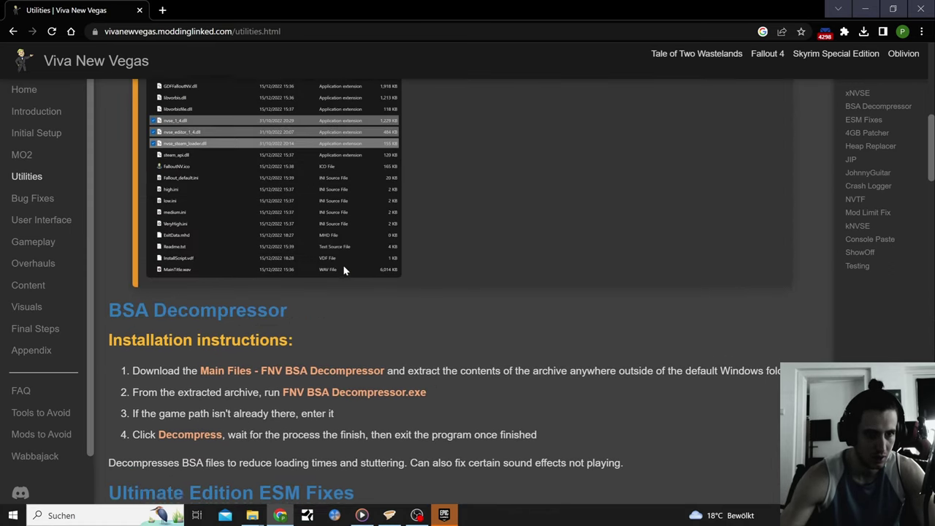
Open the FNV BSA Decompressor mod page from the guide, and look at its files and description
click(236, 316)
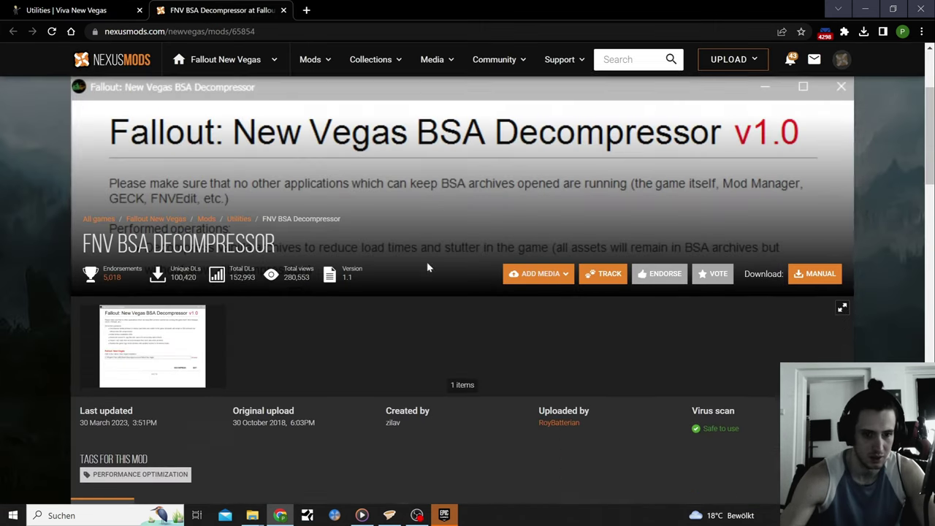
scroll(427, 268, down, 4)
click(157, 254)
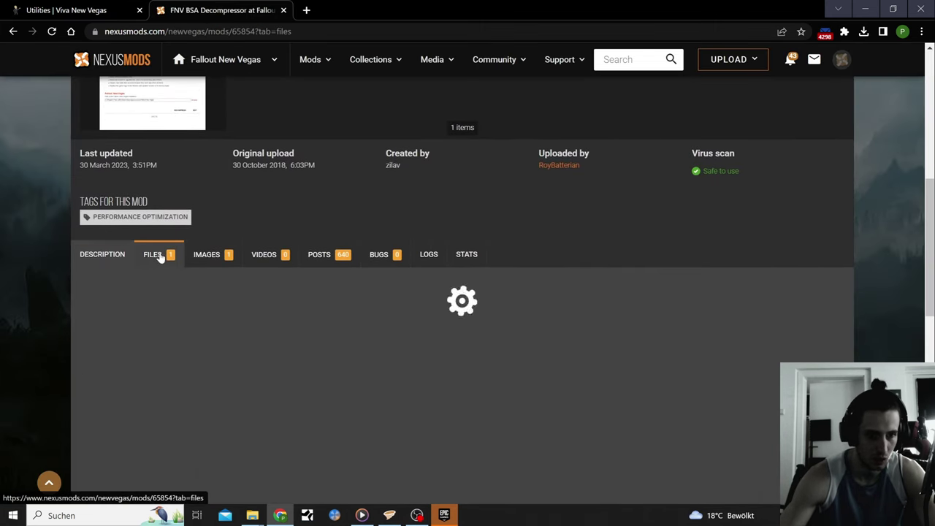
click(115, 257)
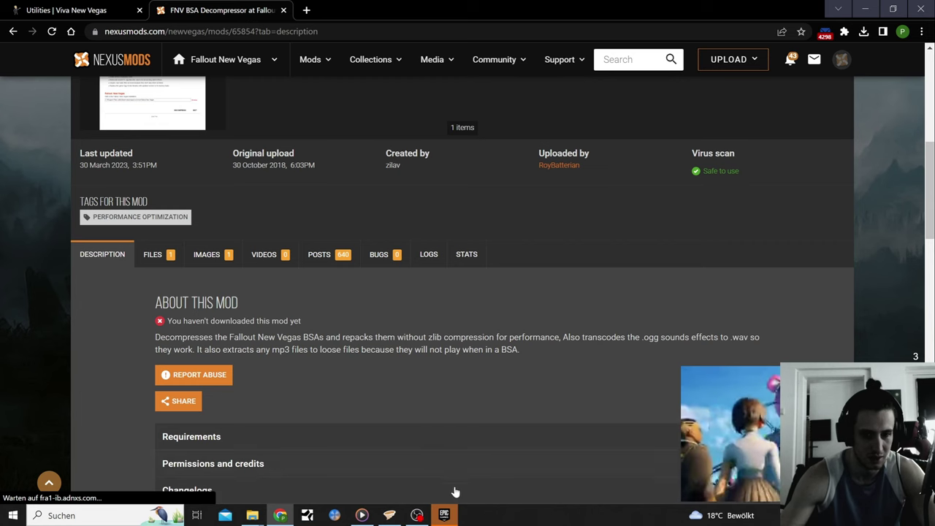
click(417, 515)
click(417, 515)
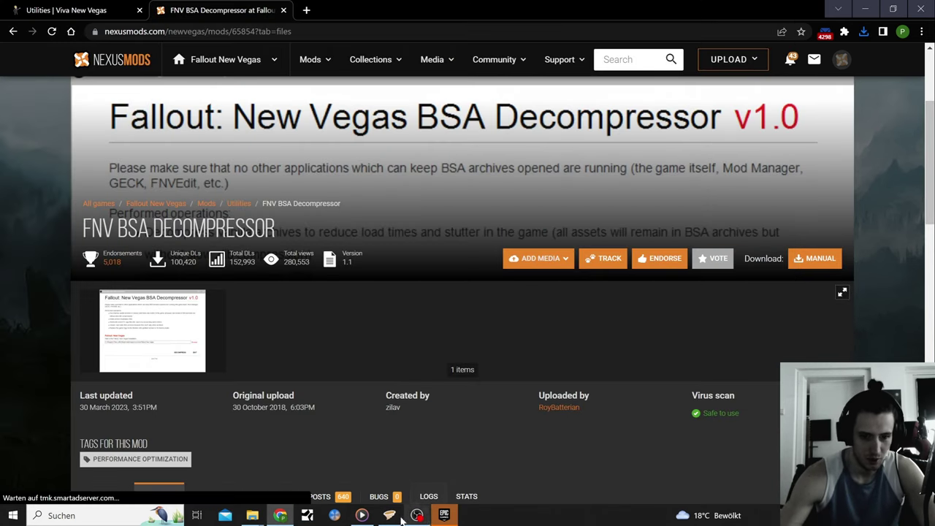
In File Explorer, extract the FNV BSA Decompressor archive into its own subfolder of the Fallout New Vegas English folder
mouse_move(254, 518)
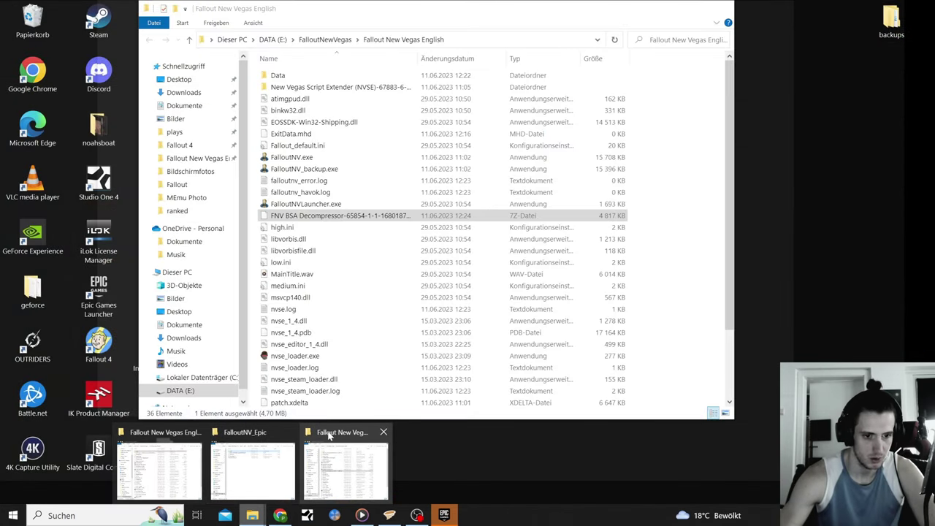
click(346, 475)
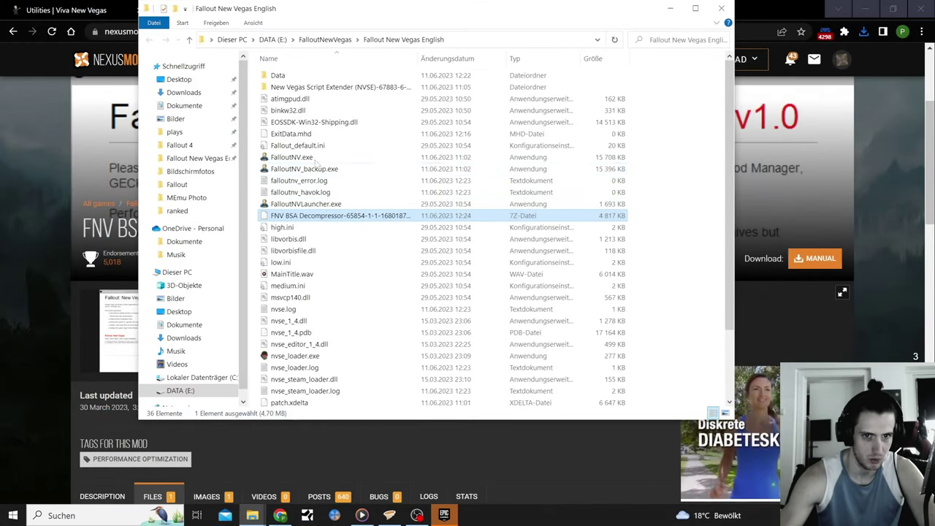
right_click(320, 220)
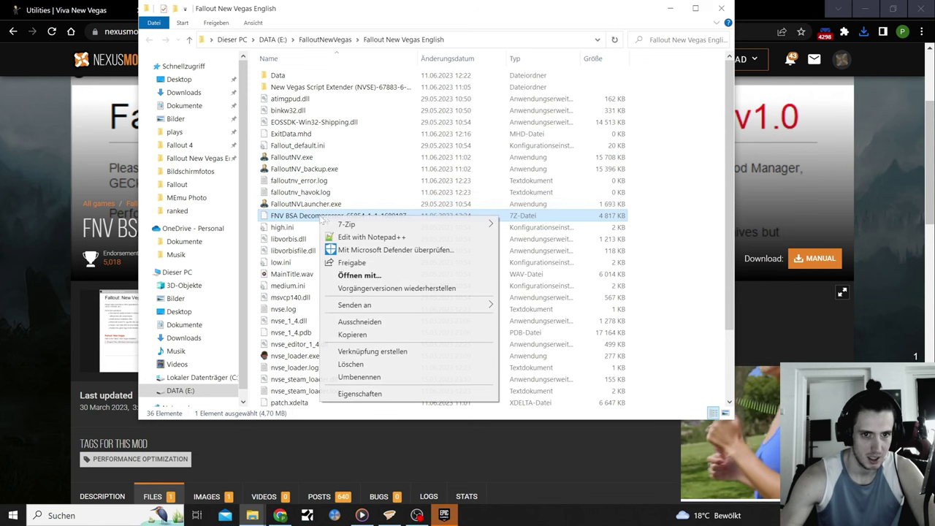
mouse_move(380, 225)
click(575, 276)
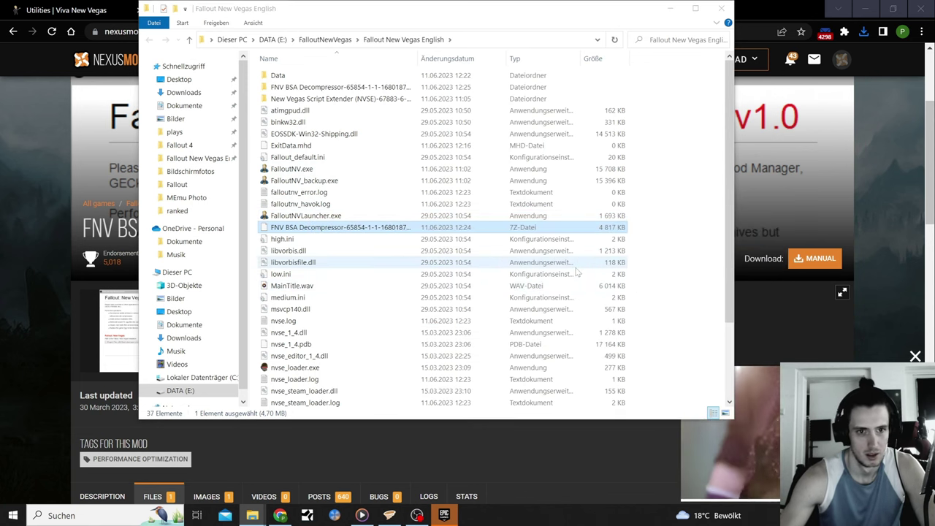
Run FNV BSA Decompressor.exe from the extracted FNV BSA Decompressor folder
click(320, 87)
double_click(320, 87)
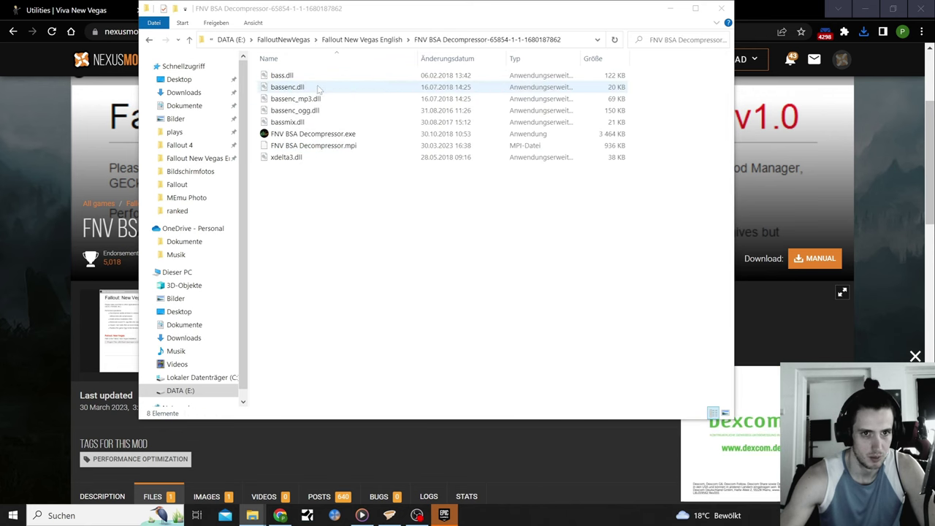
double_click(319, 135)
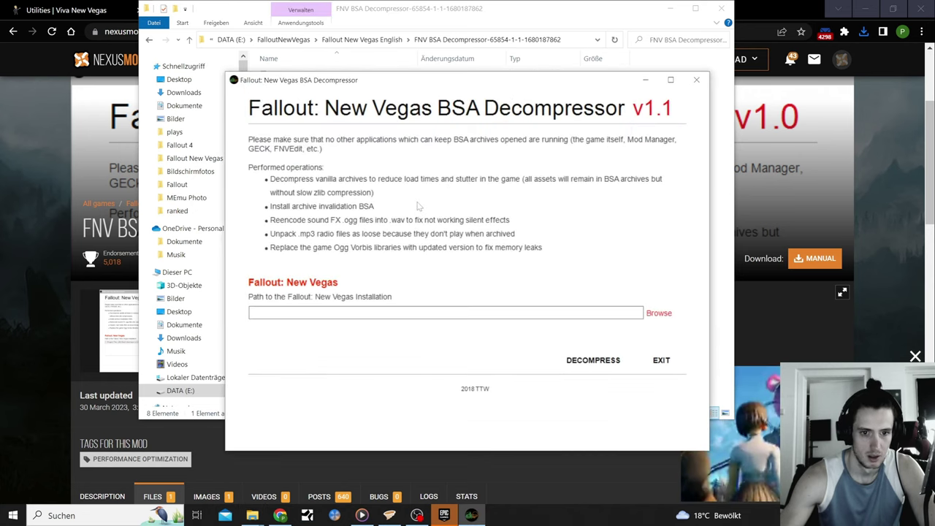
Set the decompressor's game installation path to E:\FalloutNewVegas\Fallout New Vegas English and start the decompression
click(658, 314)
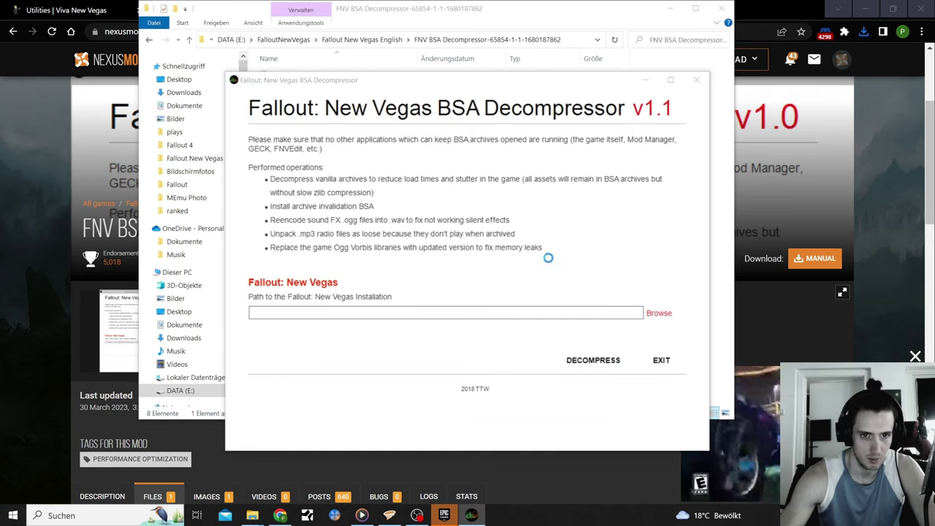
scroll(518, 326, up, 3)
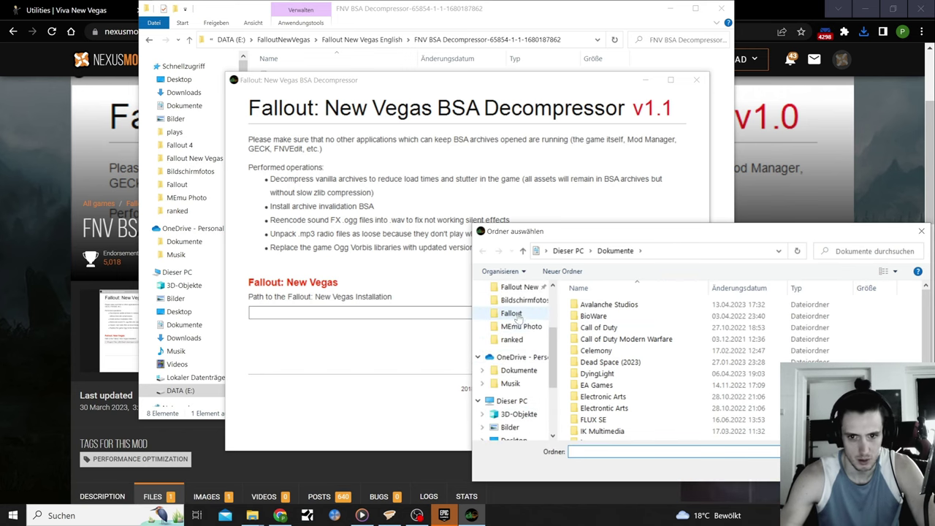
click(517, 317)
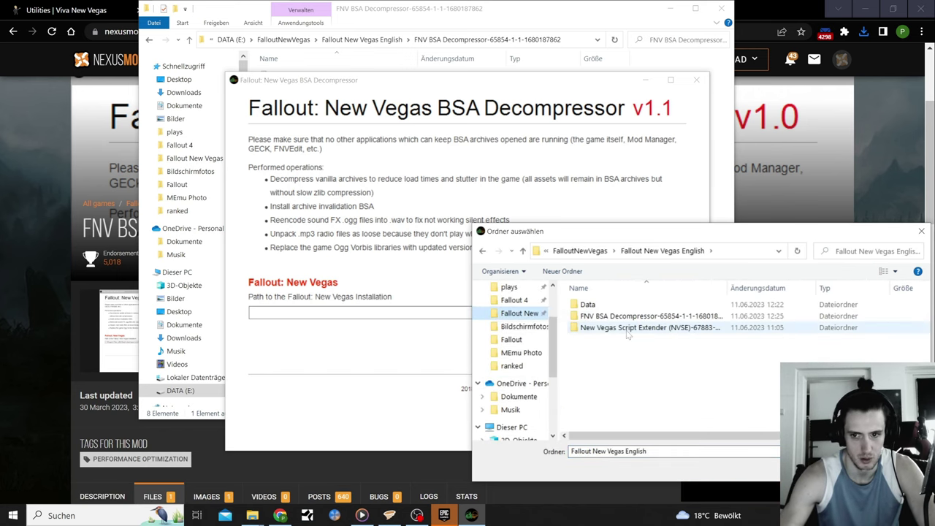
click(822, 472)
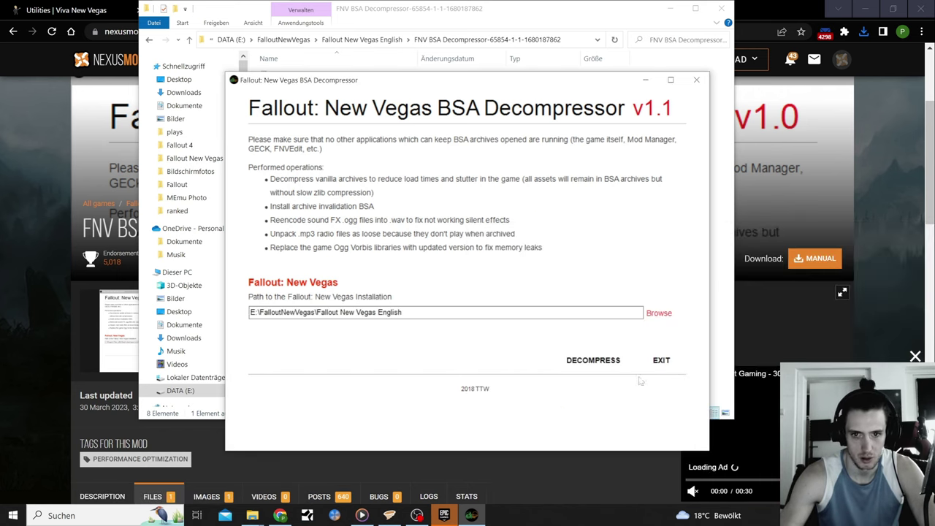
click(596, 363)
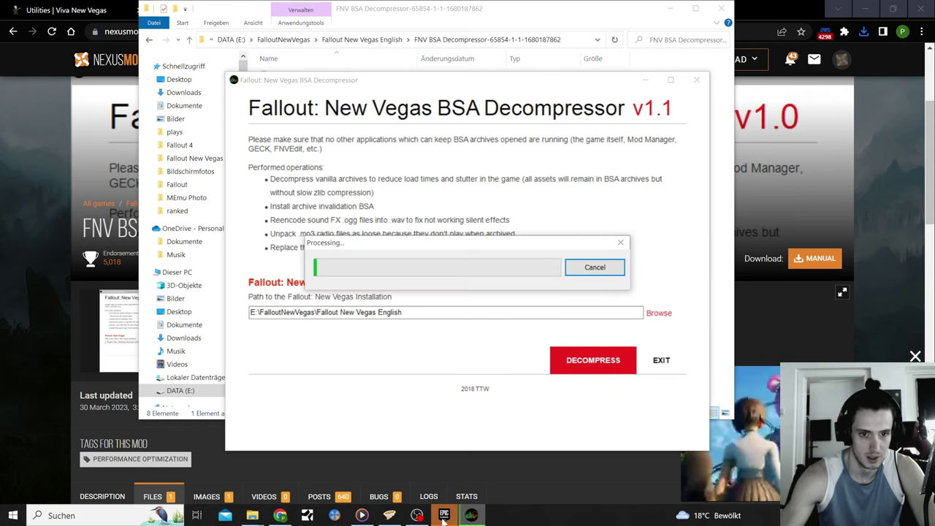
mouse_move(417, 518)
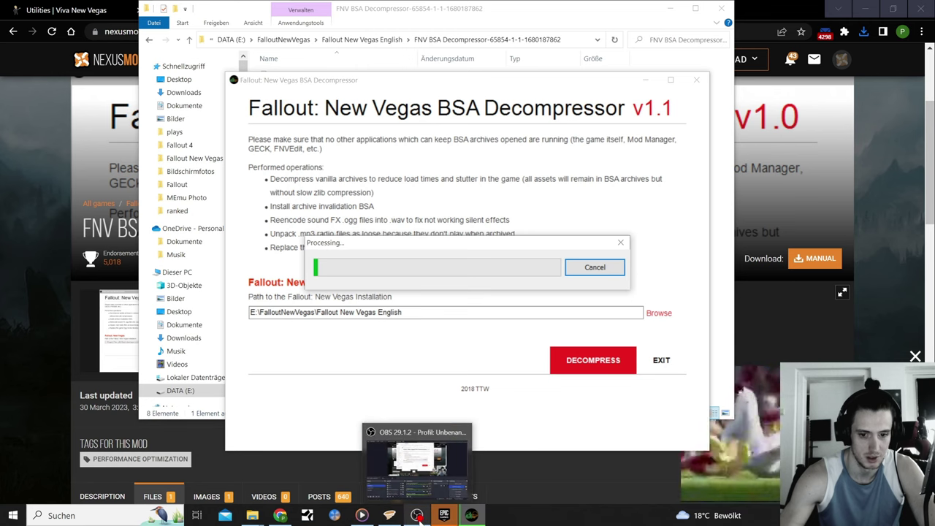
click(419, 516)
click(446, 516)
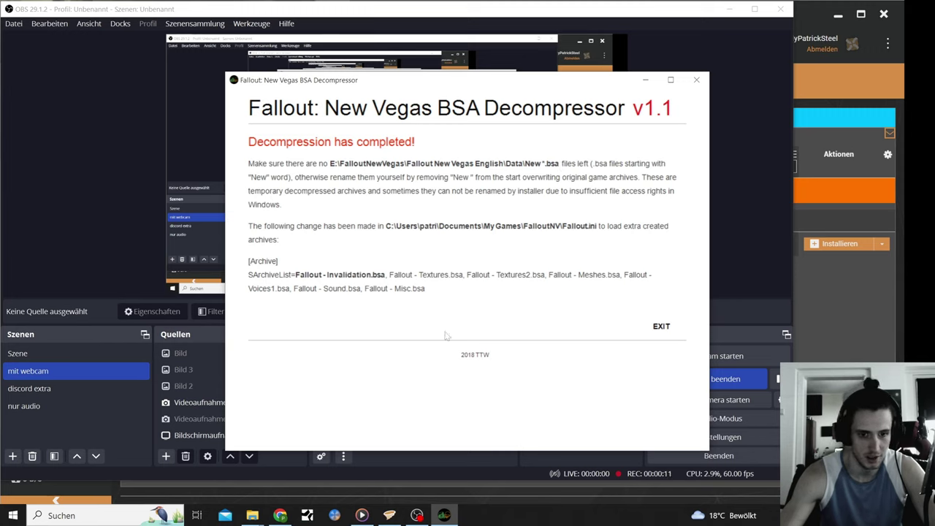
Check the game's Data folder for leftover .bsa files starting with "New", and exit the BSA Decompressor
click(252, 515)
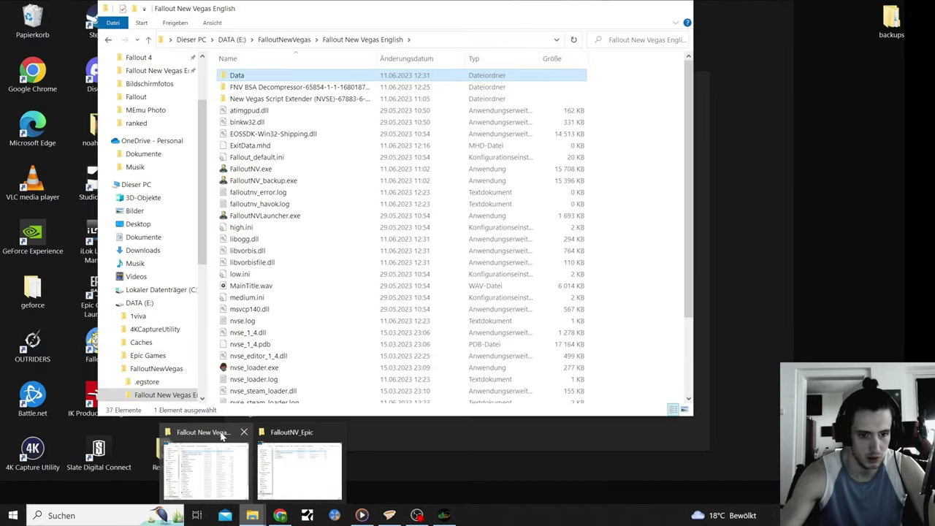
click(207, 446)
double_click(261, 78)
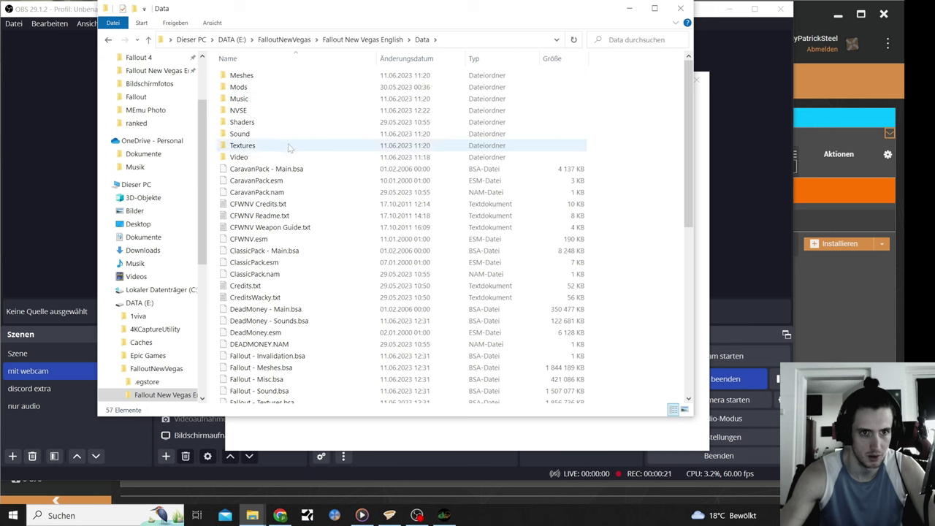
scroll(295, 152, down, 7)
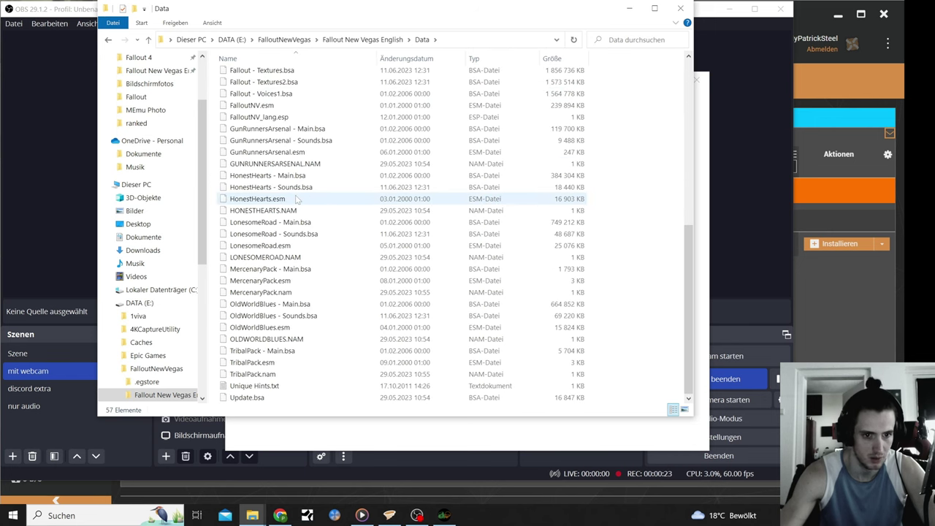
scroll(296, 200, up, 7)
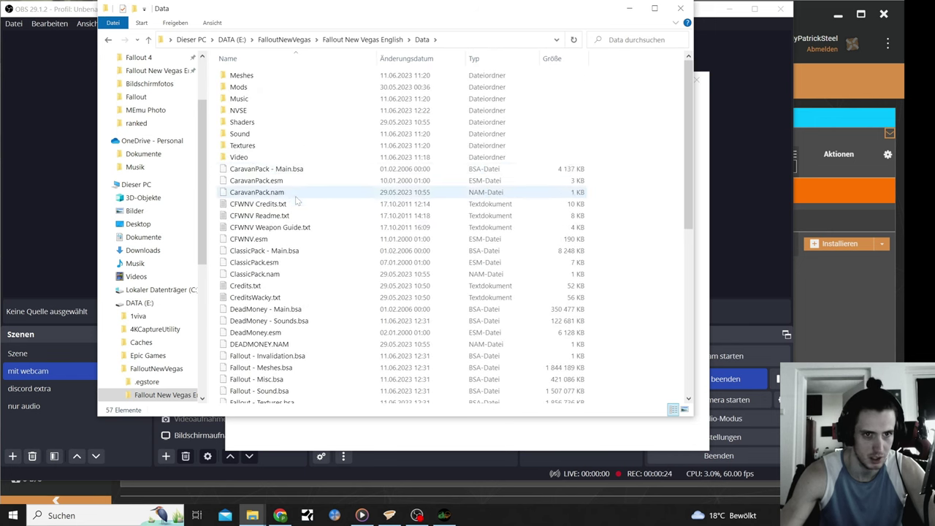
click(629, 8)
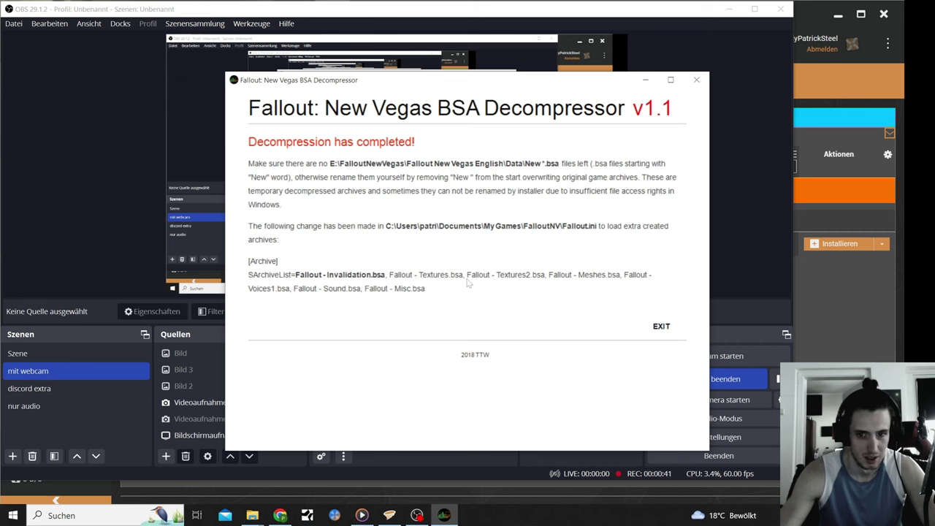
click(668, 329)
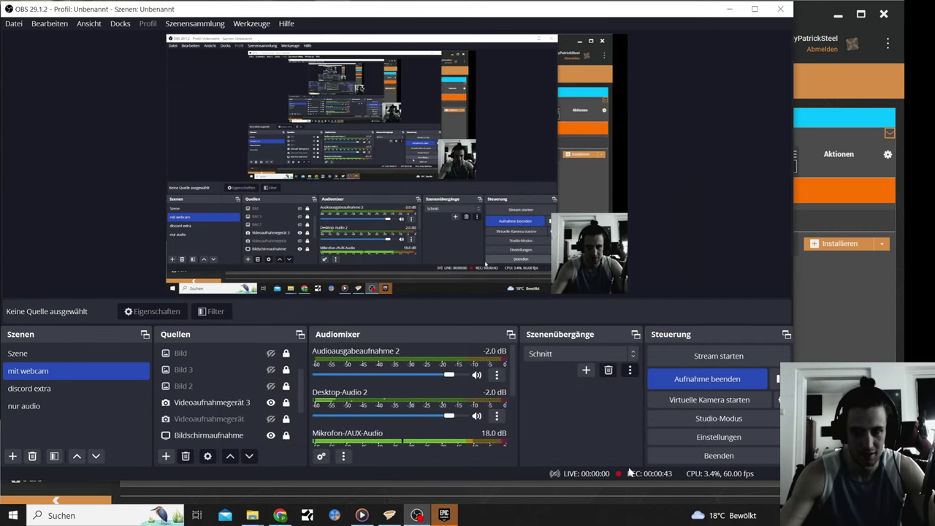
mouse_move(418, 518)
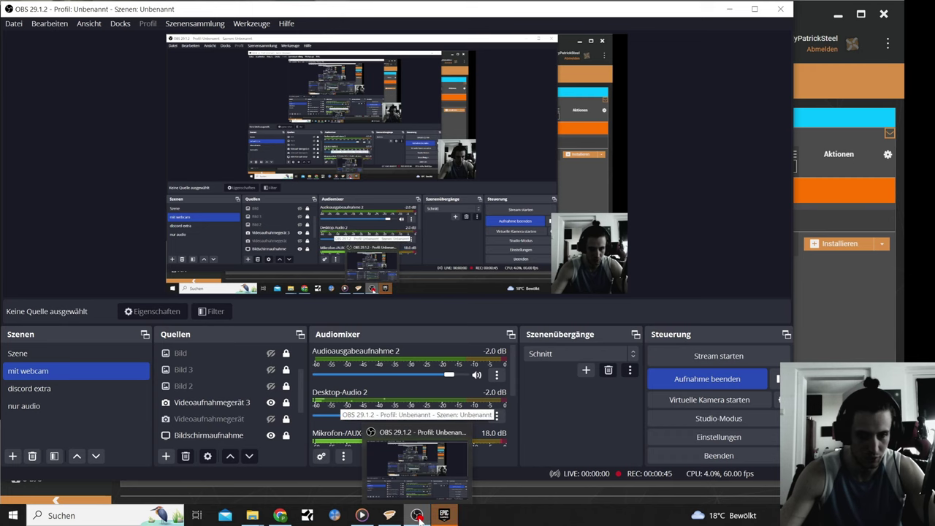
Check the user comments on the Ultimate Edition ESM Fixes page for compatibility with the Epic Games version, and return to the guide
click(418, 517)
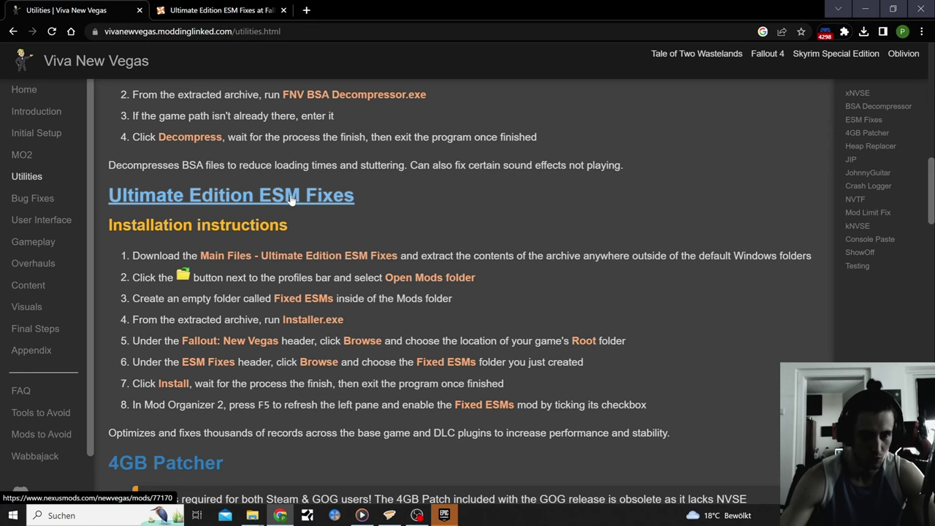
click(217, 11)
click(503, 277)
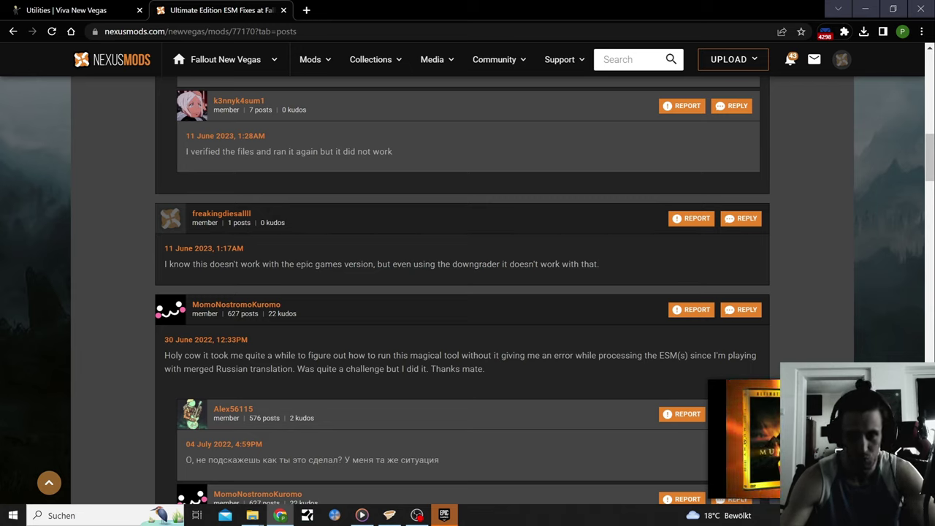
click(45, 7)
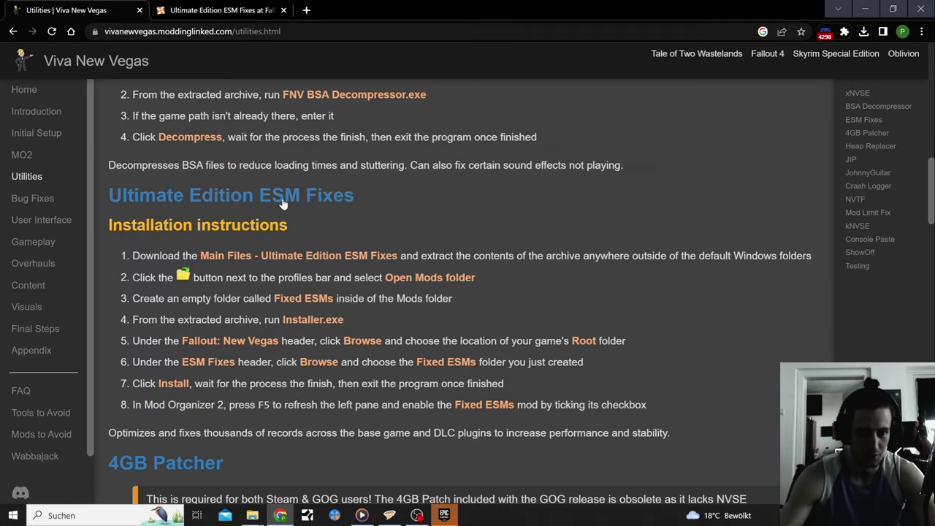
Read the 4GB Patcher section of the Viva New Vegas utilities guide, comparing it with the ESM Fixes and Heap Replacer instructions
scroll(278, 200, down, 1)
scroll(263, 227, down, 1)
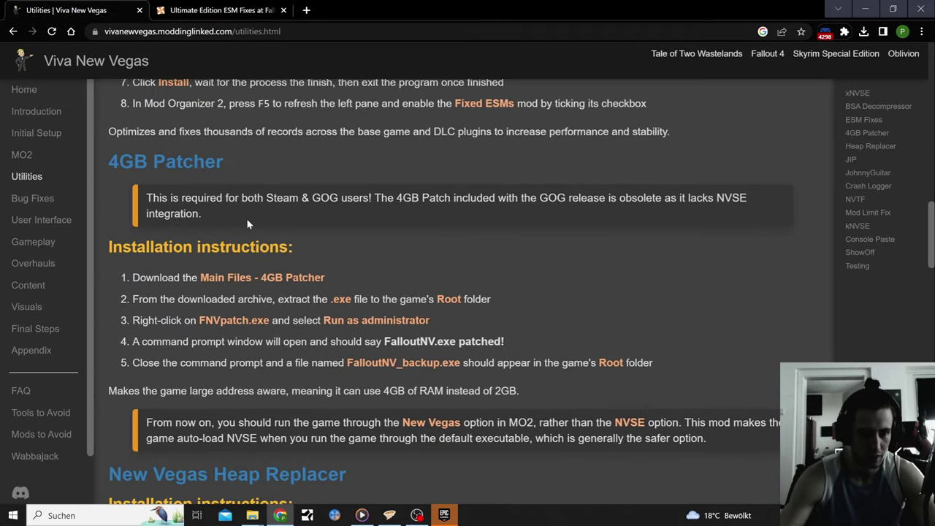
click(157, 166)
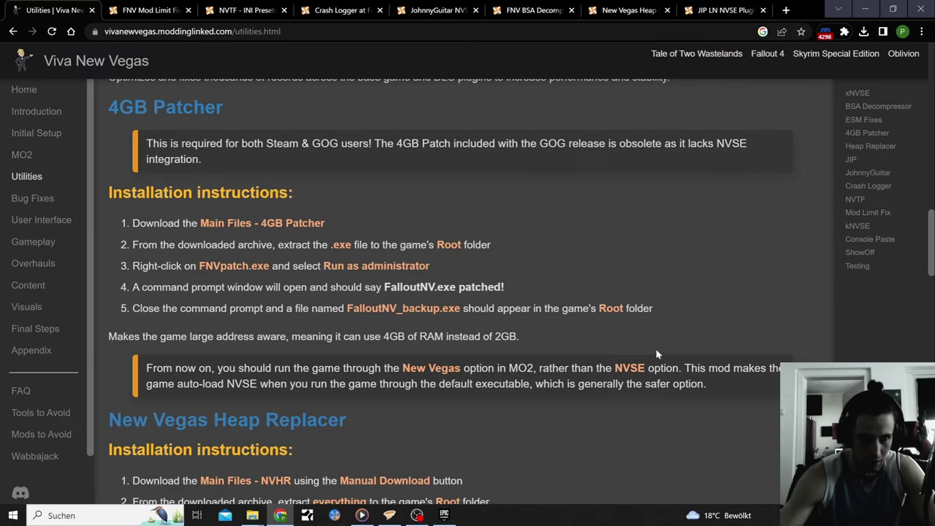
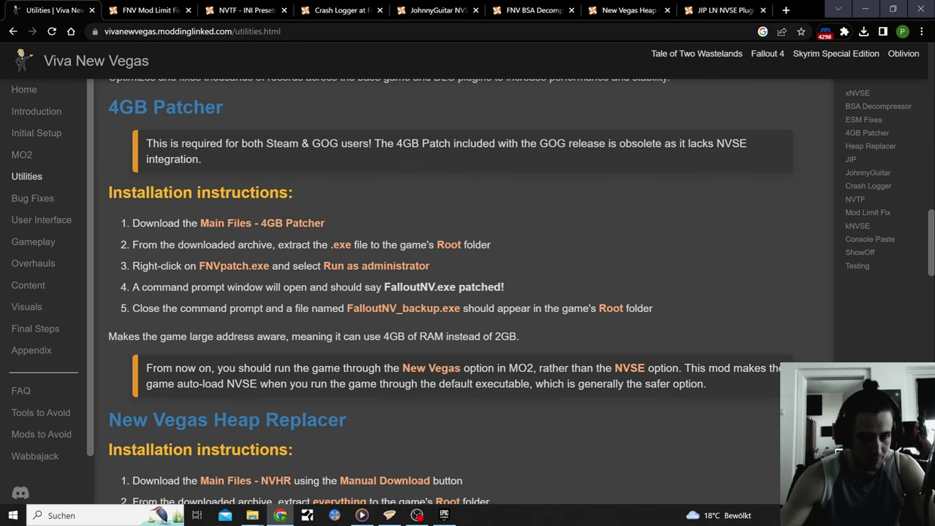
scroll(179, 123, up, 4)
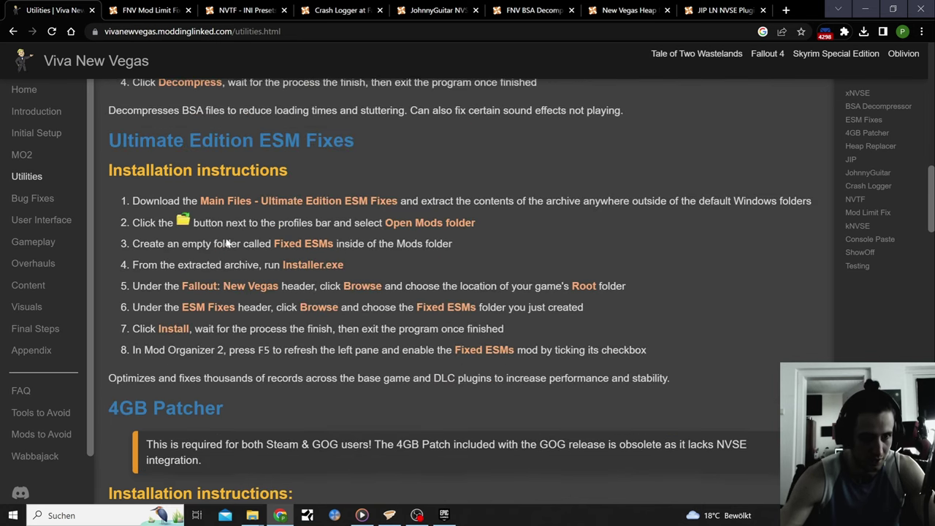
scroll(290, 255, down, 3)
scroll(288, 252, down, 3)
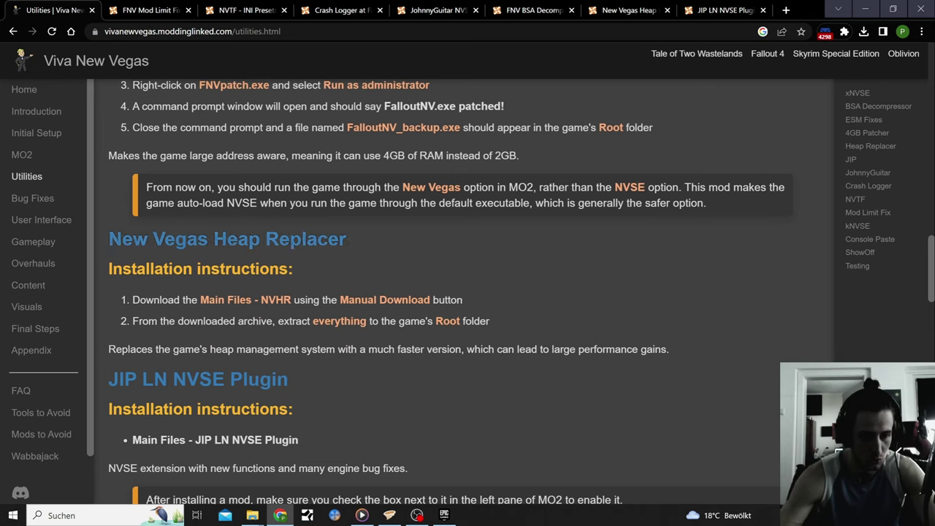
Review the NVHR main file on the New Vegas Heap Replacer page and check the Fallout New Vegas English root folder for the extracted files
click(635, 11)
scroll(390, 227, down, 5)
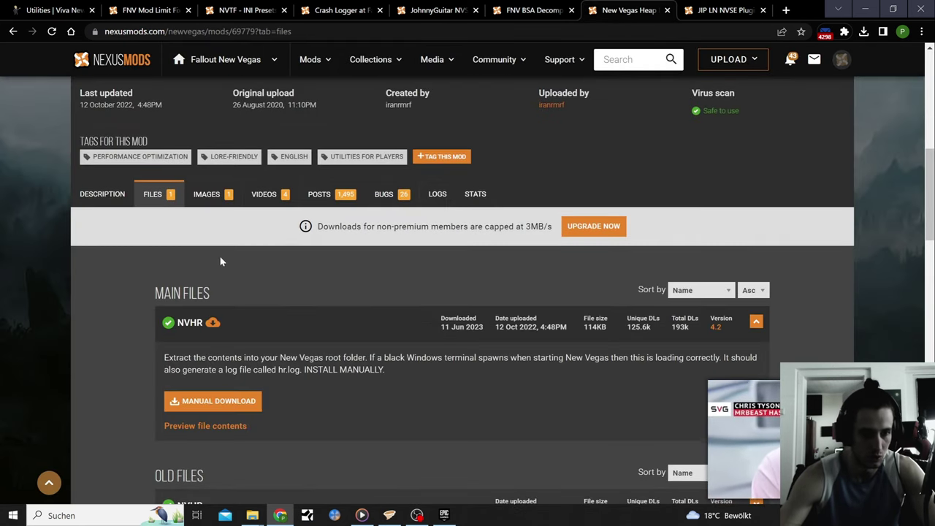
mouse_move(252, 515)
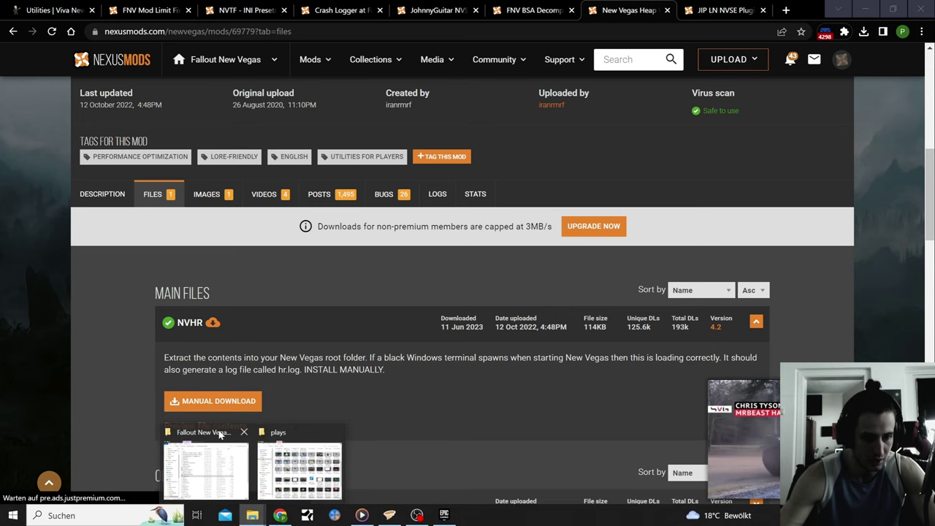
click(219, 461)
scroll(232, 367, down, 4)
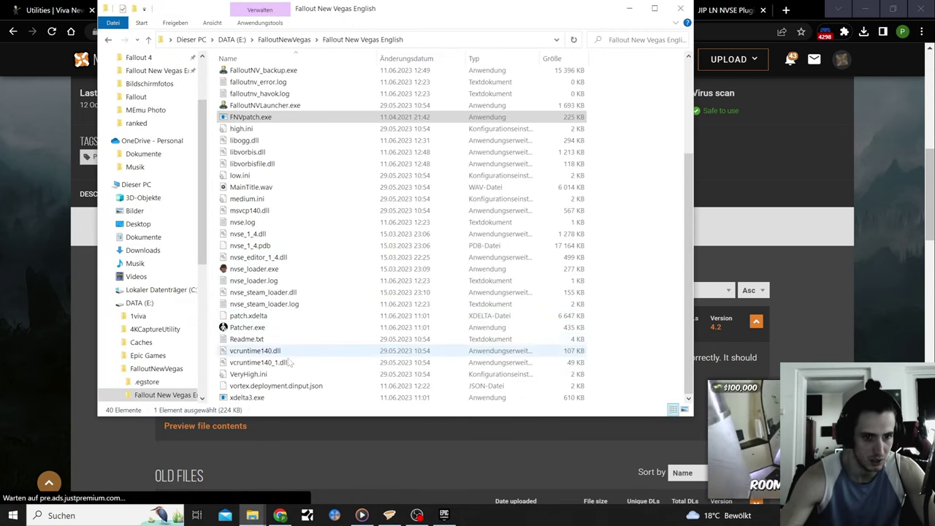
scroll(292, 369, up, 4)
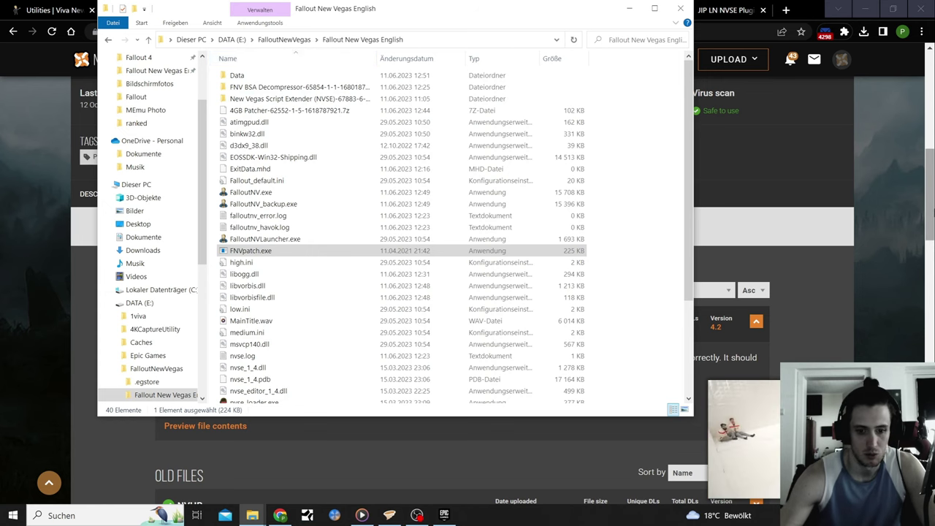
click(361, 515)
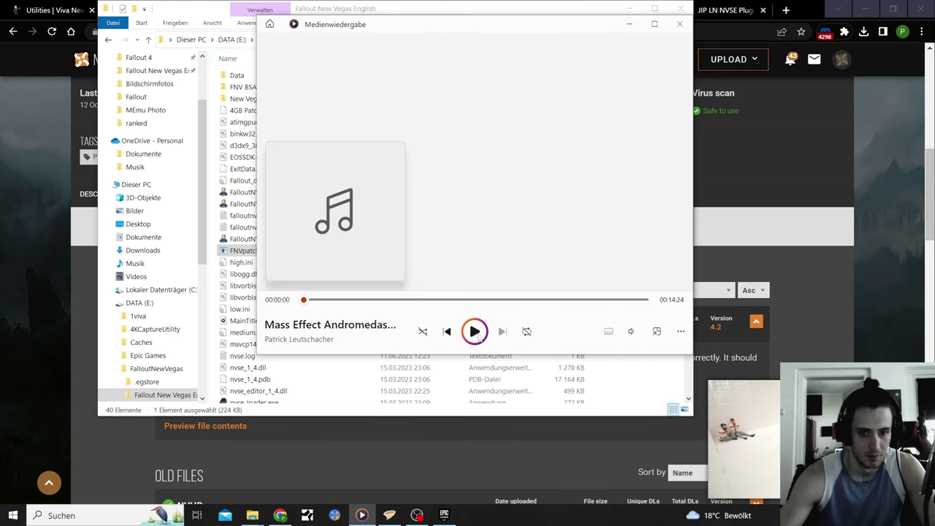
click(476, 333)
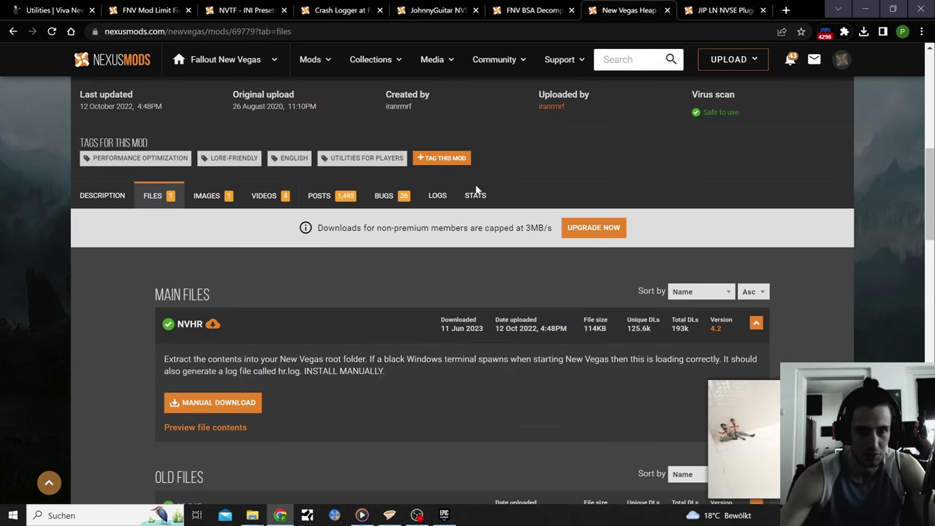
Move the JIP LN NVSE Plugin browser tab ahead of the New Vegas Heap Replacer one and close the FNV BSA Decompressor page
click(63, 9)
scroll(365, 292, down, 2)
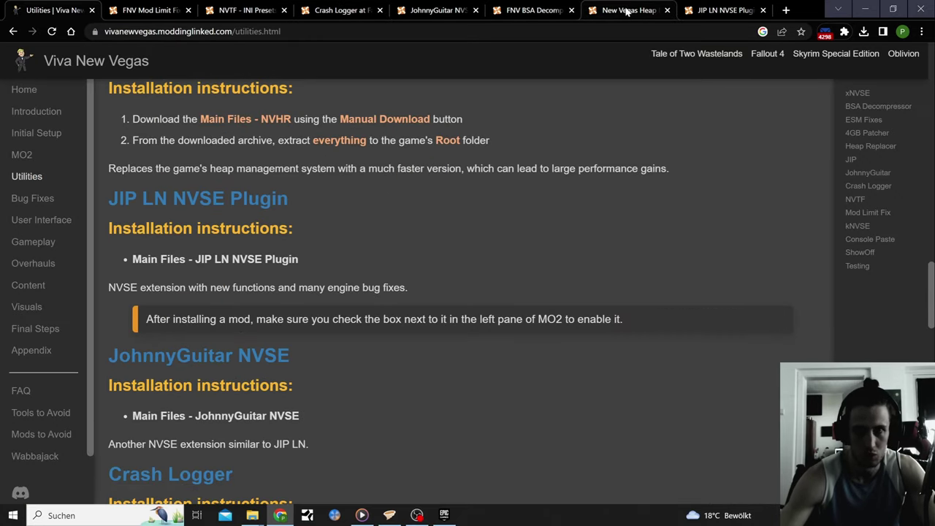
click(709, 9)
drag(709, 9, 614, 10)
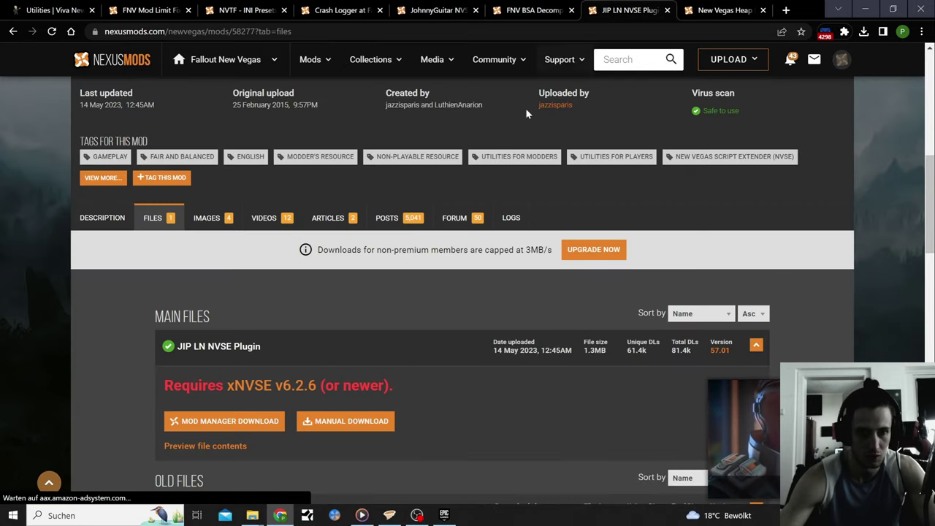
key(ctrl+shift+Tab)
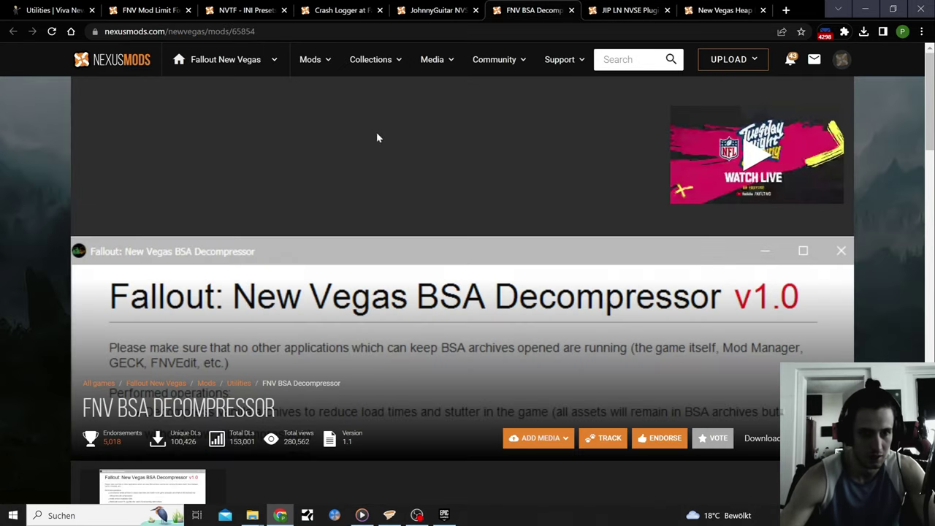
click(571, 10)
Look at the JohnnyGuitar NVSE files page and read the guide's plugin sections from JIP LN NVSE Plugin to Mod Limit Fix
click(428, 9)
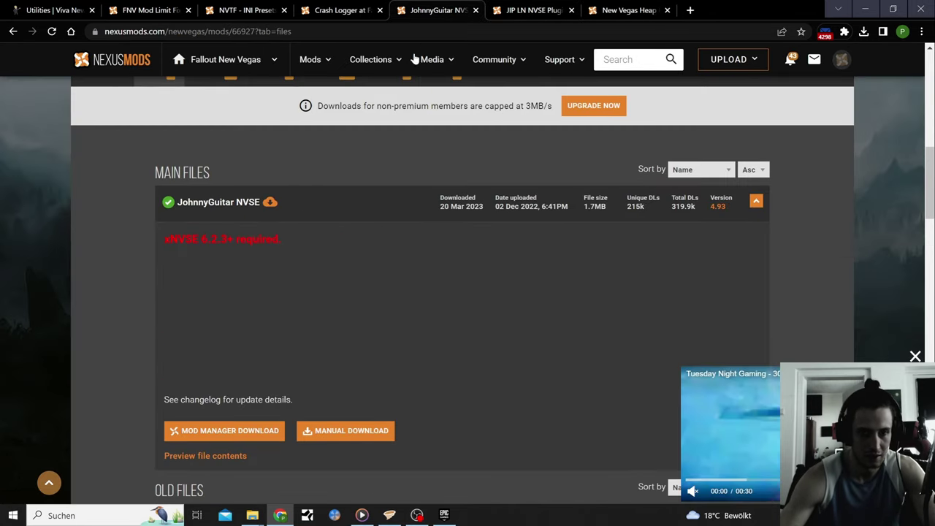
click(62, 10)
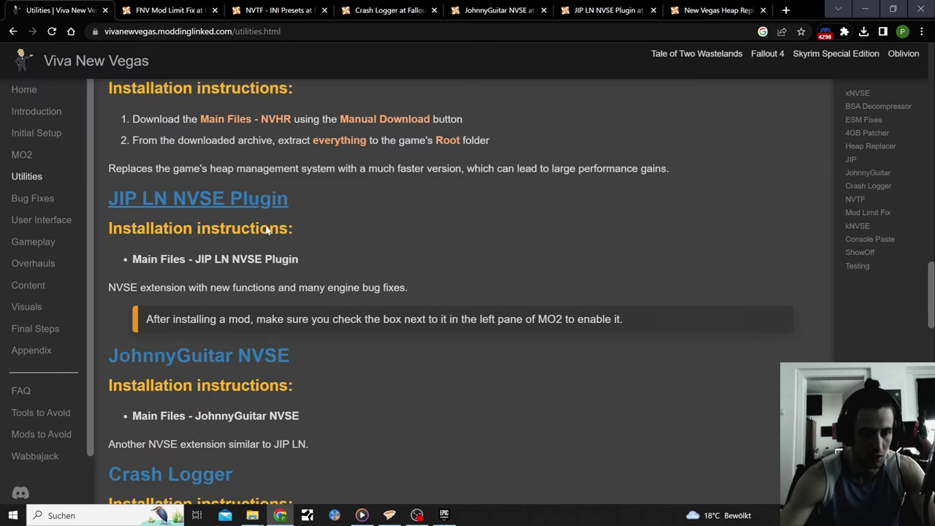
scroll(316, 376, down, 2)
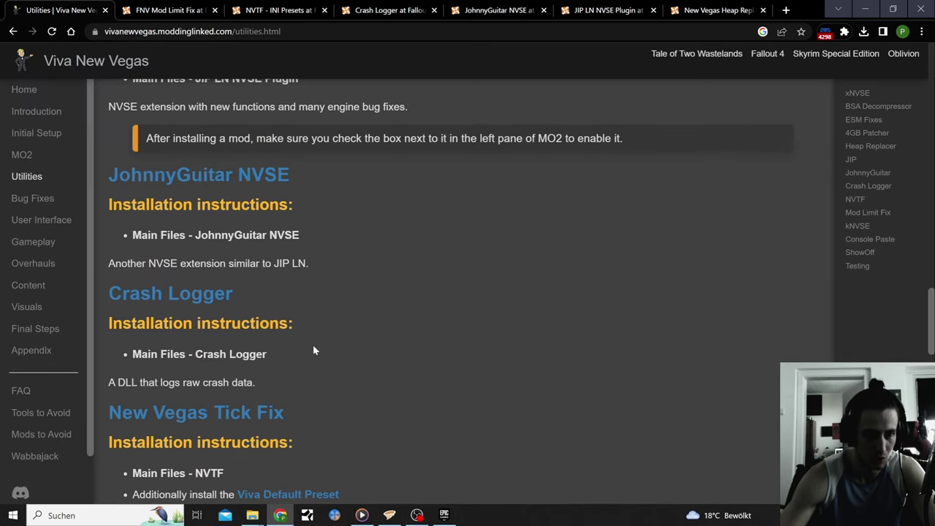
scroll(285, 362, down, 2)
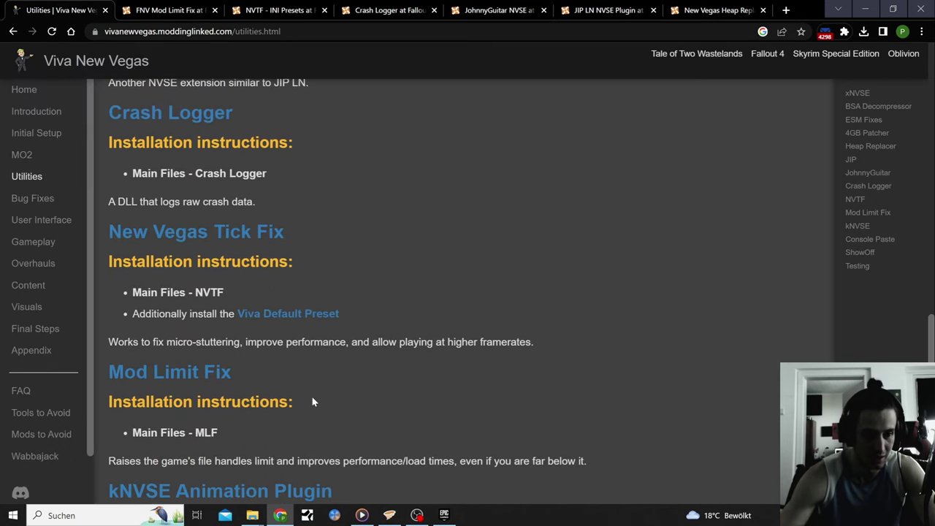
Download the JIP LN NVSE Plugin main file through the mod manager with the slow download, checking its xNVSE requirement page first
click(607, 11)
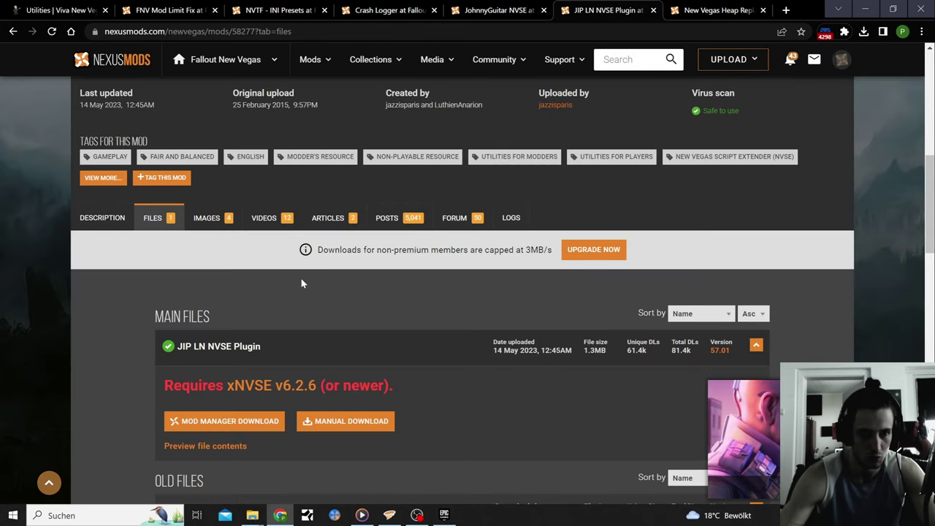
scroll(301, 279, down, 1)
click(246, 367)
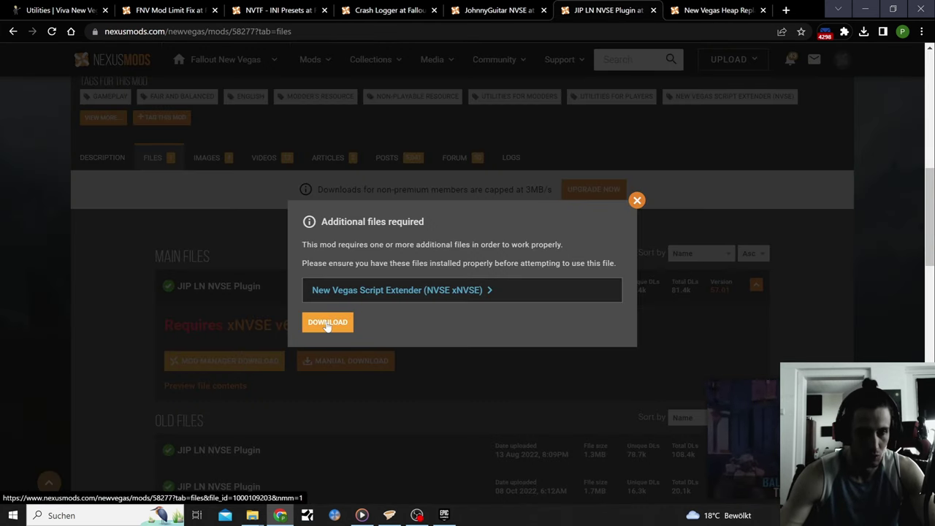
click(387, 290)
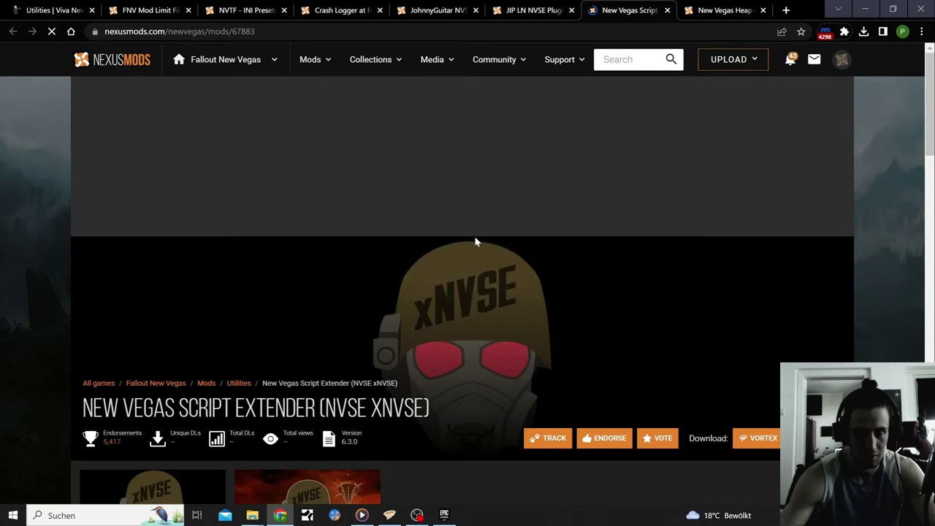
click(667, 10)
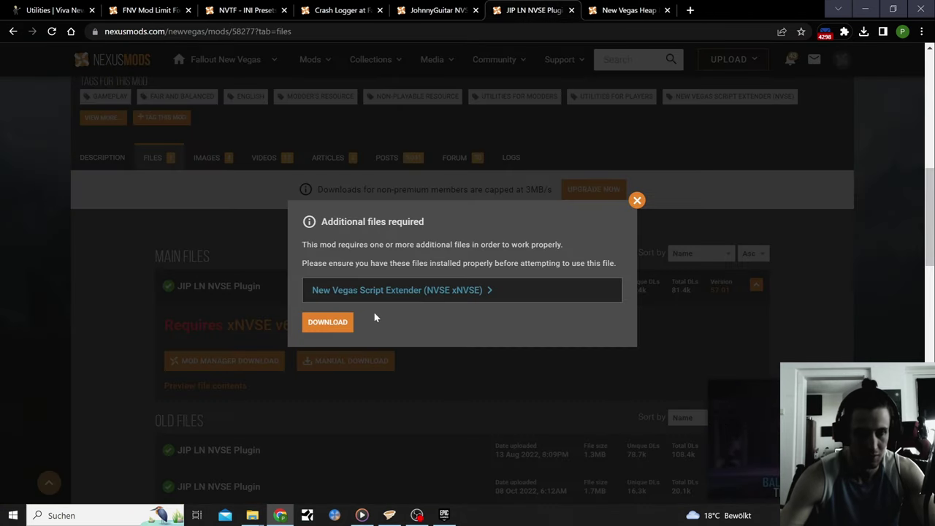
click(328, 324)
scroll(330, 329, down, 2)
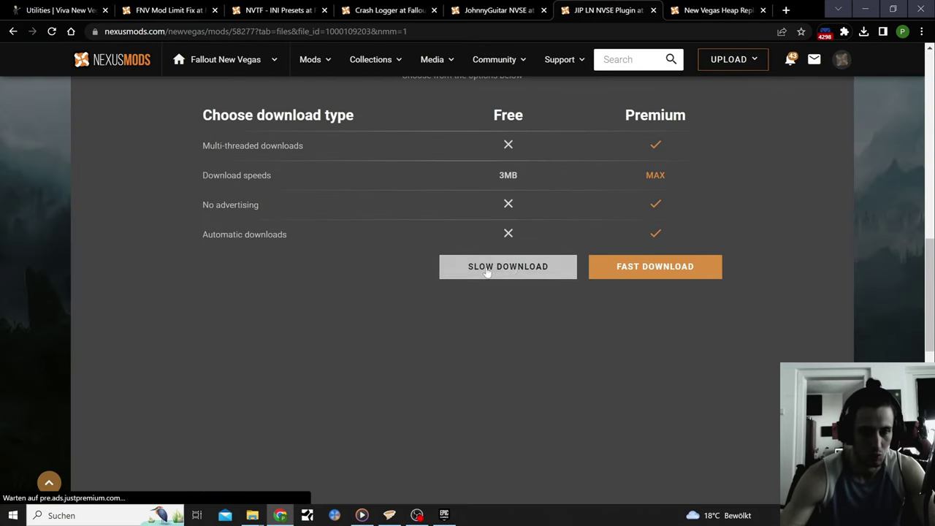
click(511, 266)
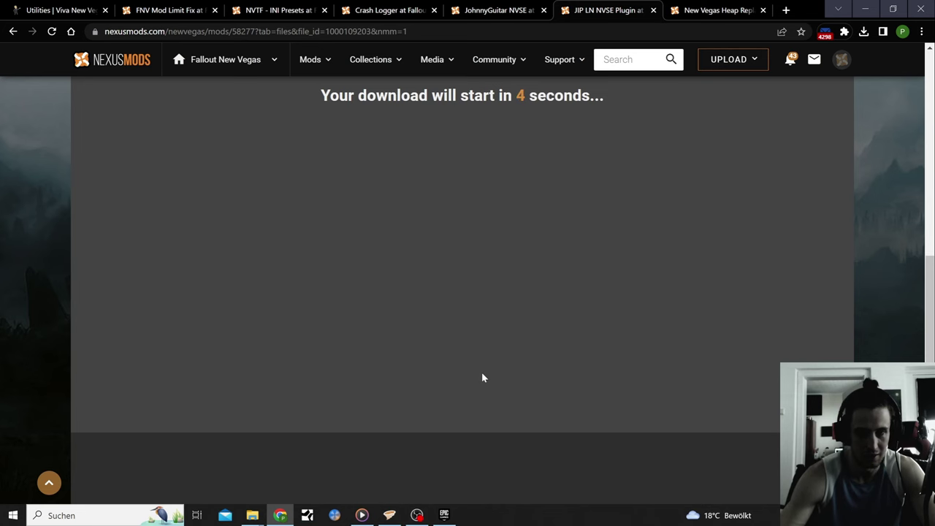
scroll(482, 373, up, 2)
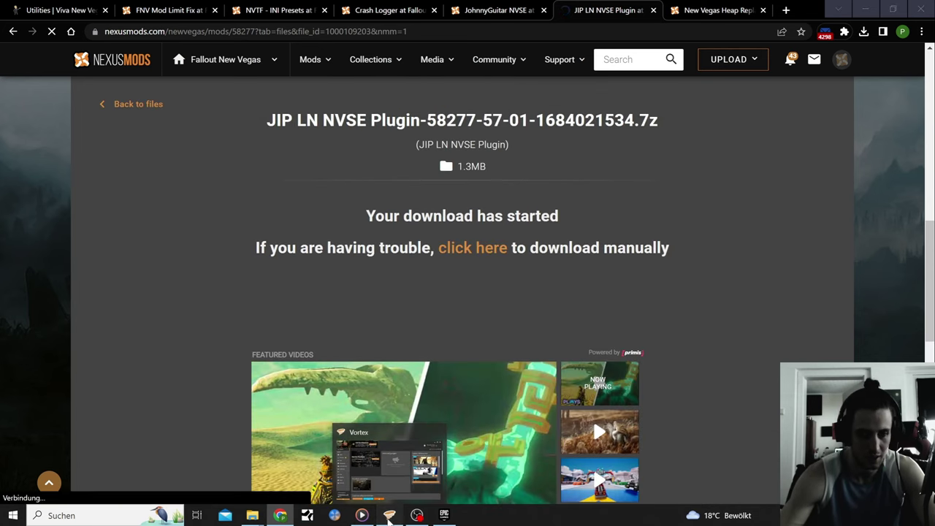
Switch to Vortex, check its New Vegas downloads for the JIP LN NVSE Plugin archive, and return to the browser
click(389, 516)
click(43, 145)
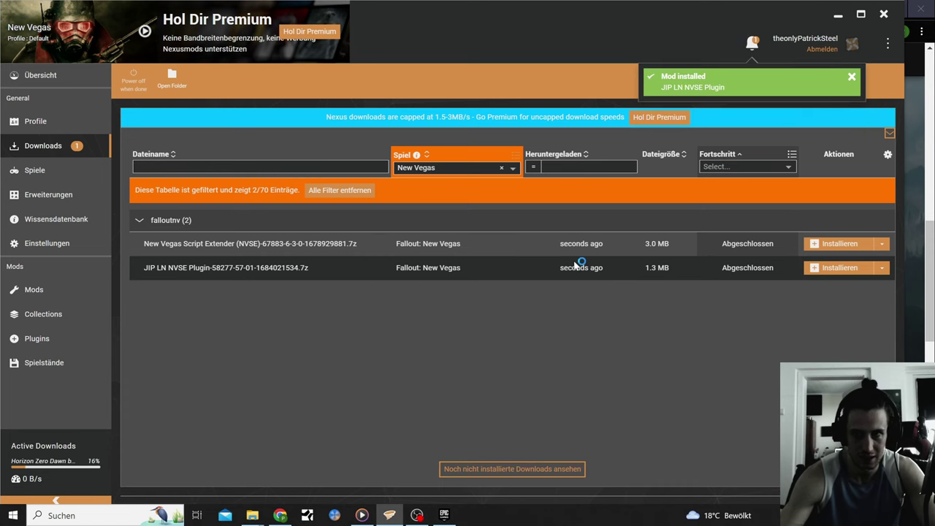
click(288, 517)
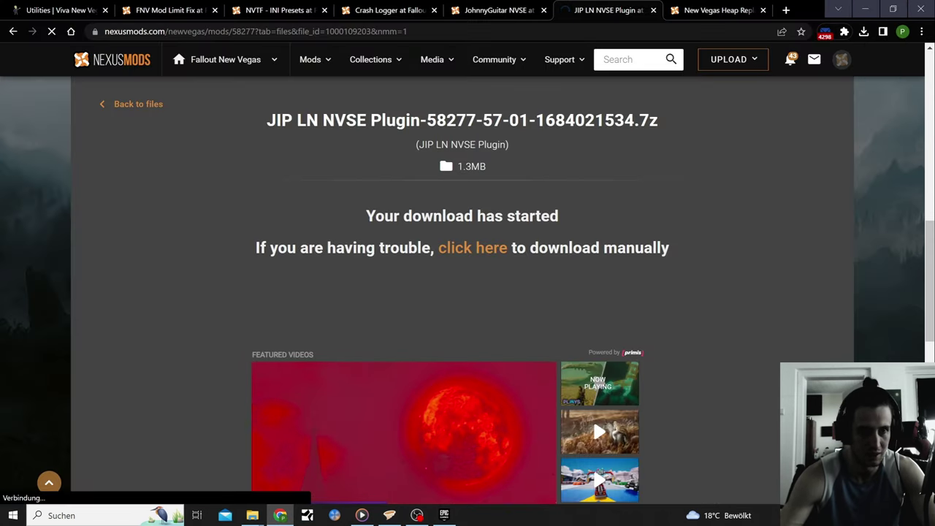
Review the utilities guide again, covering the ESM Fixes, 4GB Patcher, Heap Replacer and NVSE plugin sections
click(60, 8)
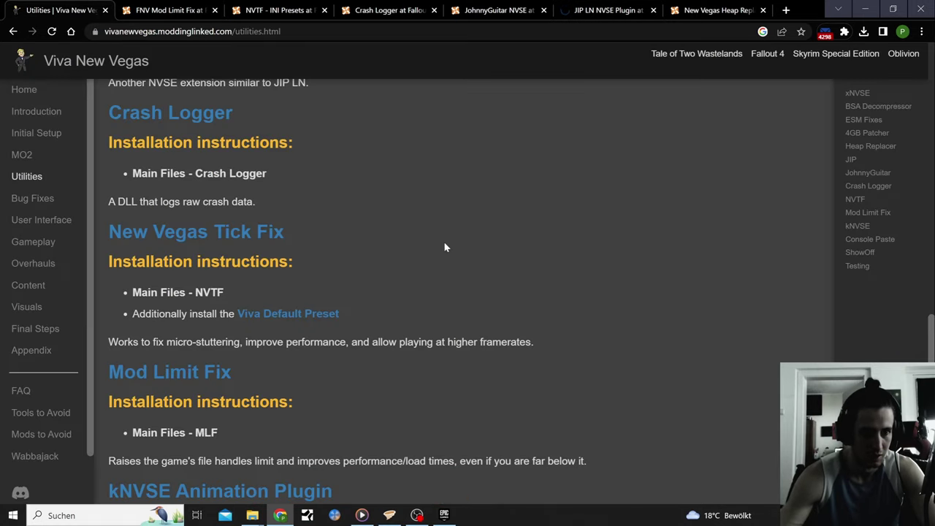
scroll(450, 276, down, 1)
scroll(417, 282, up, 5)
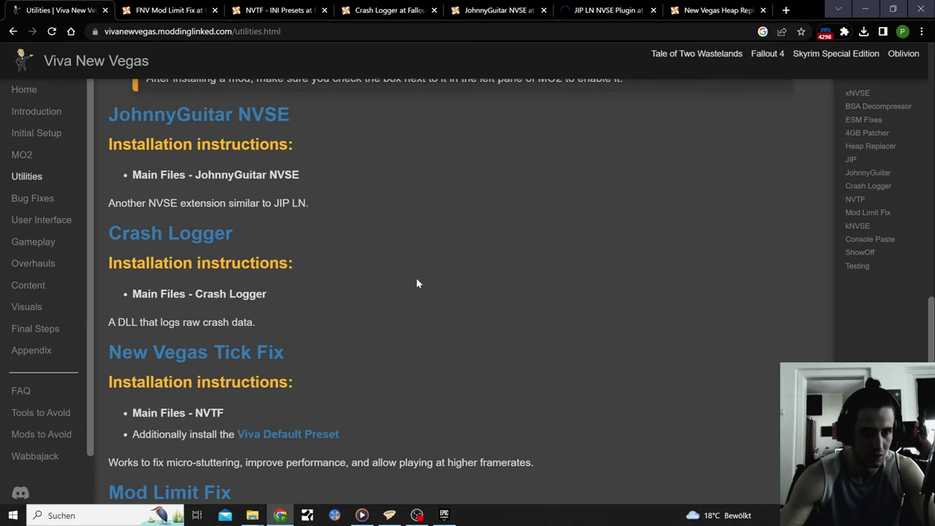
scroll(371, 289, up, 9)
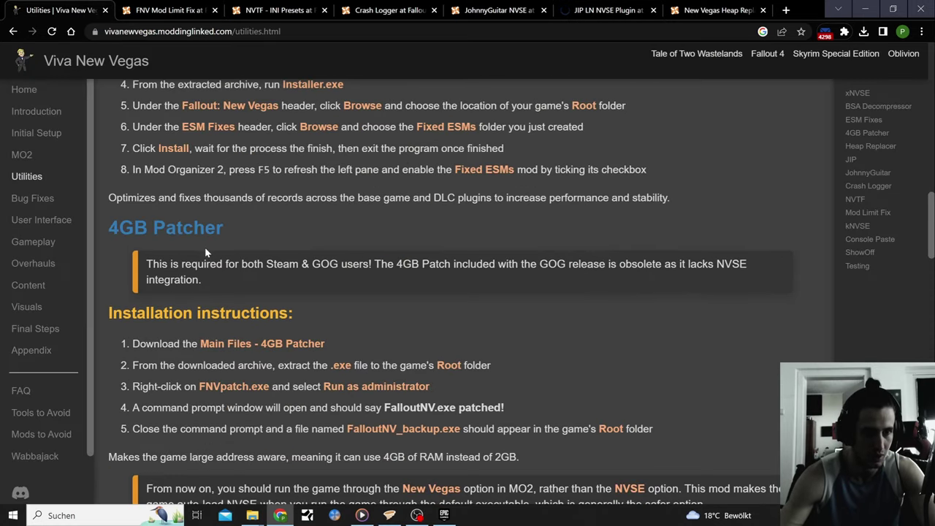
scroll(150, 254, up, 2)
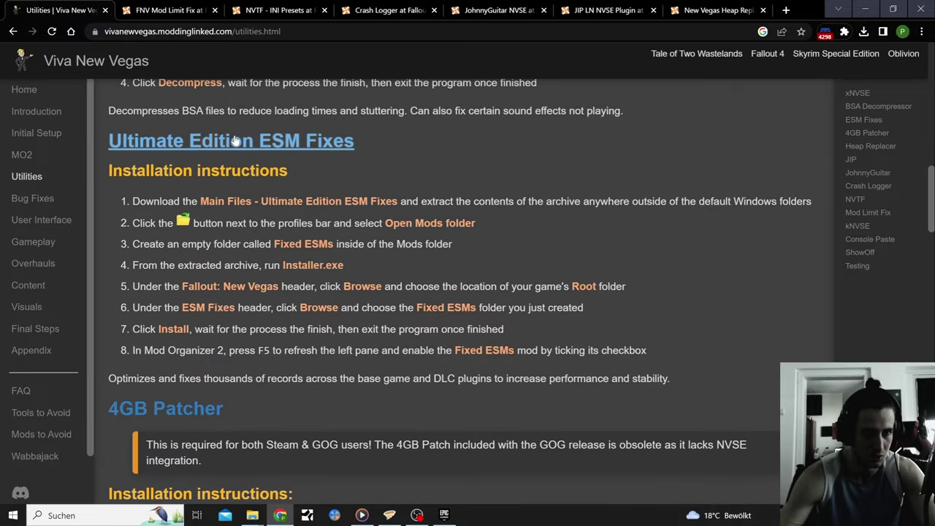
scroll(387, 265, down, 8)
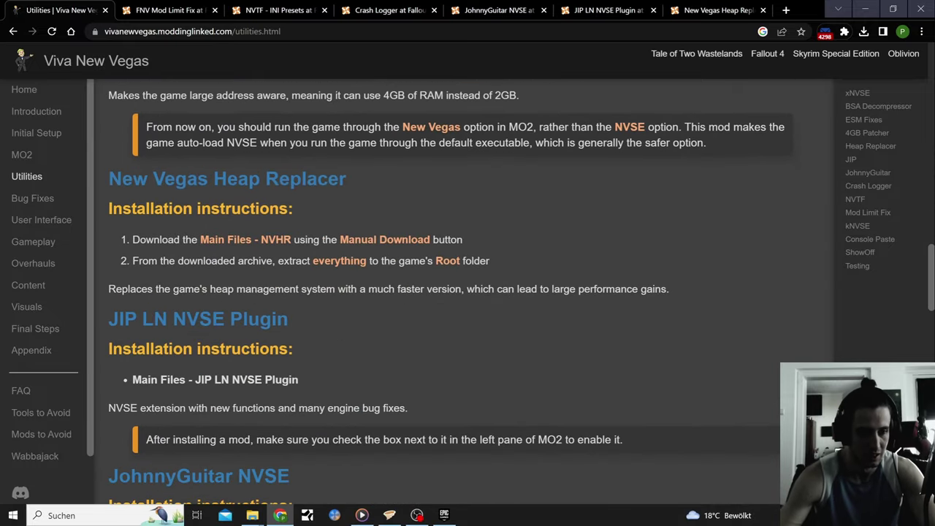
Review the utilities guide from JohnnyGuitar NVSE through ShowOff NVSE to the start of the Testing Utilities section
scroll(407, 271, down, 6)
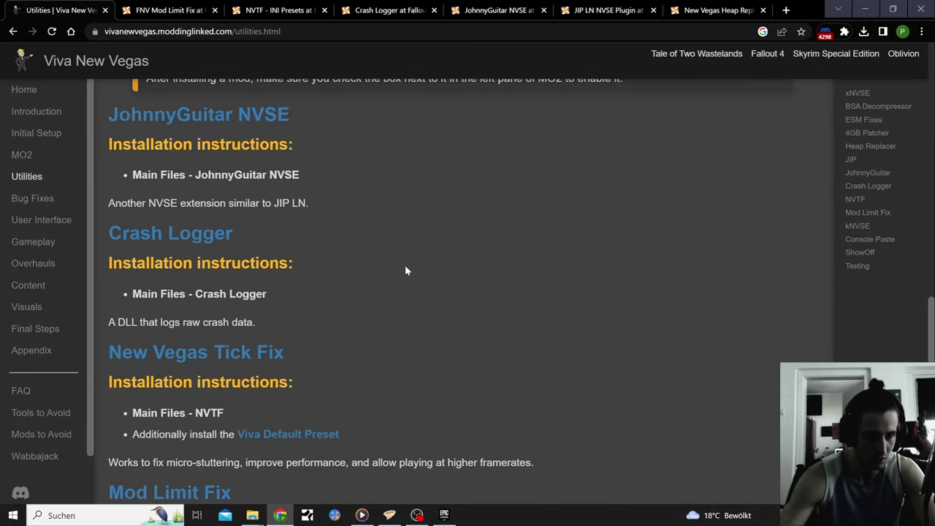
scroll(407, 271, down, 1)
scroll(407, 271, down, 2)
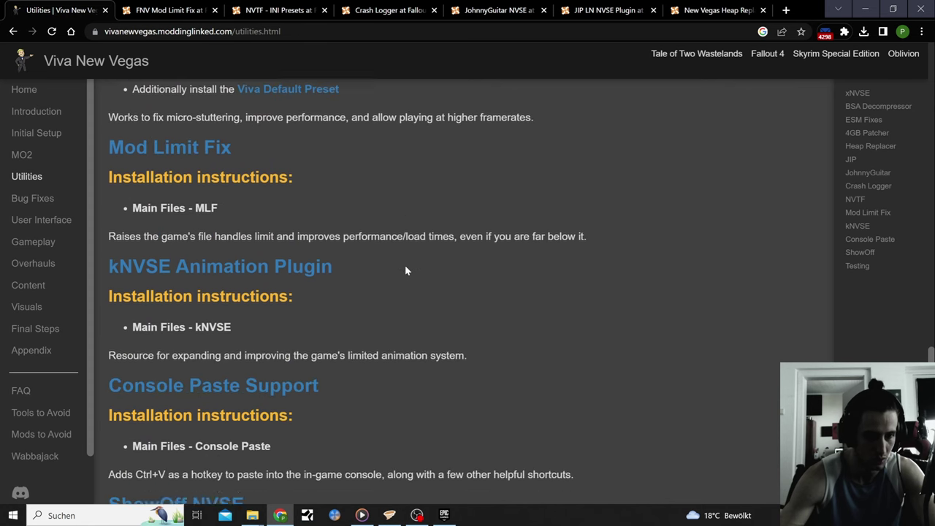
scroll(360, 267, down, 2)
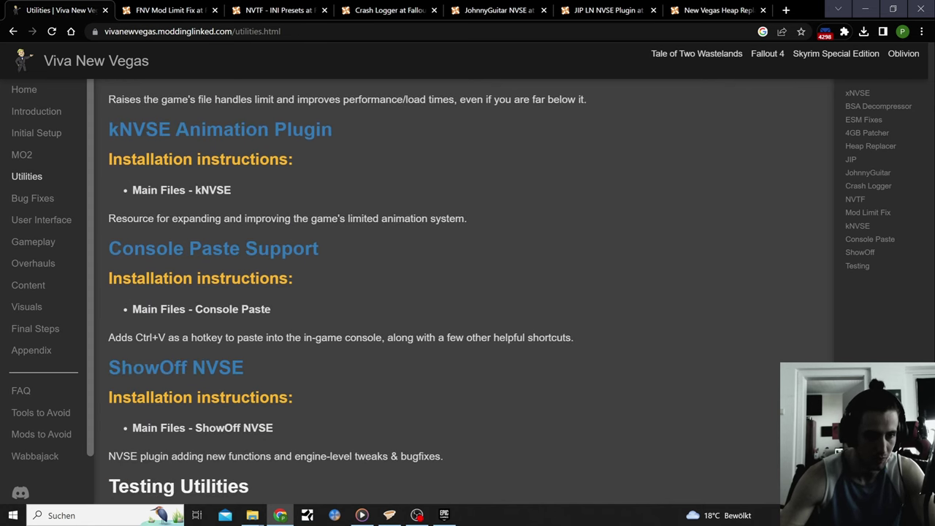
scroll(348, 293, down, 2)
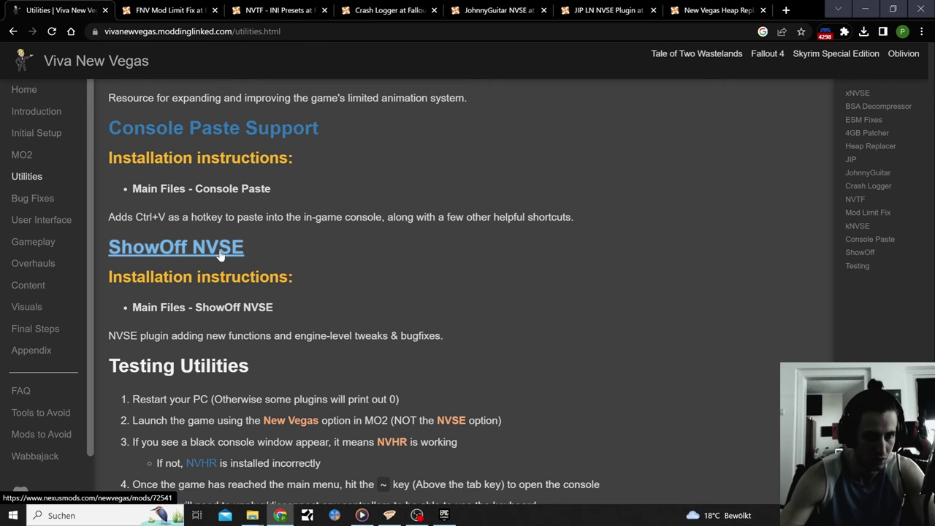
scroll(221, 302, down, 1)
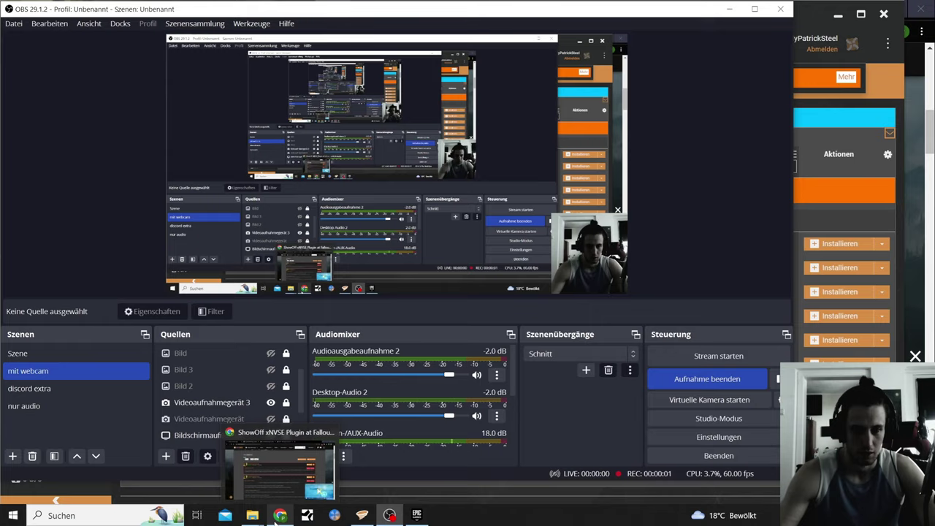
Check the ShowOff xNVSE Plugin's pinned Nexus comments on Epic Games compatibility against its section in the utilities guide
click(270, 461)
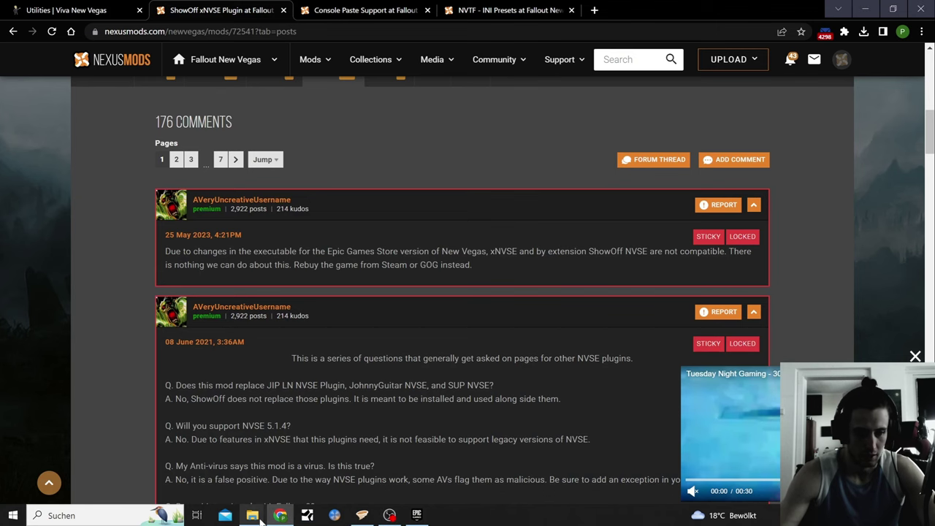
click(66, 10)
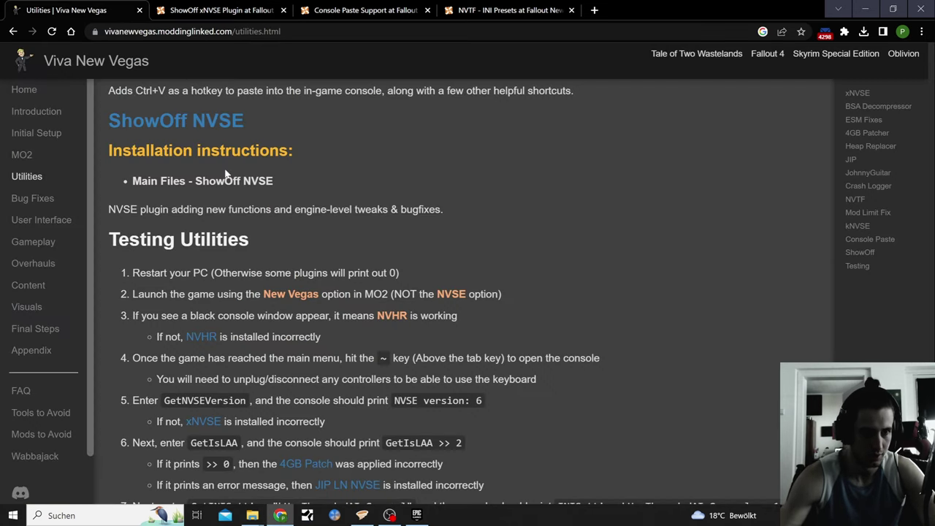
scroll(225, 174, up, 1)
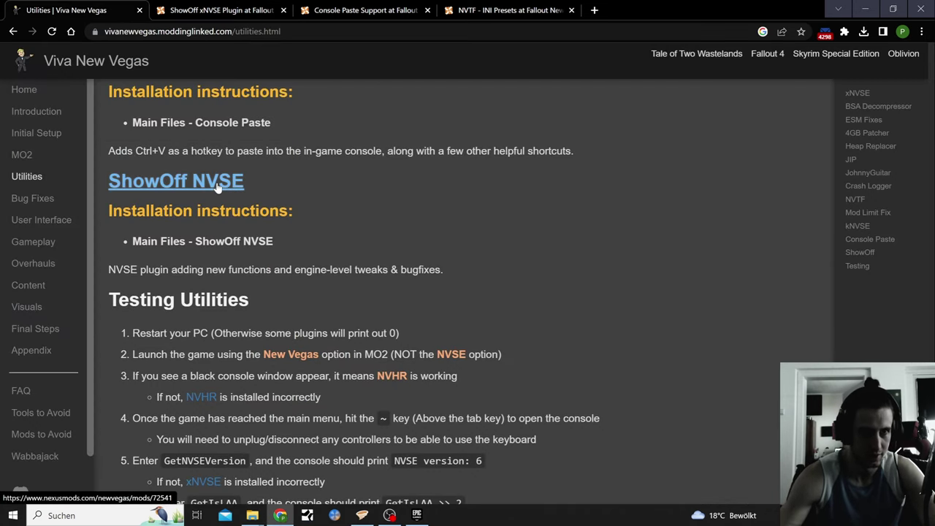
click(236, 9)
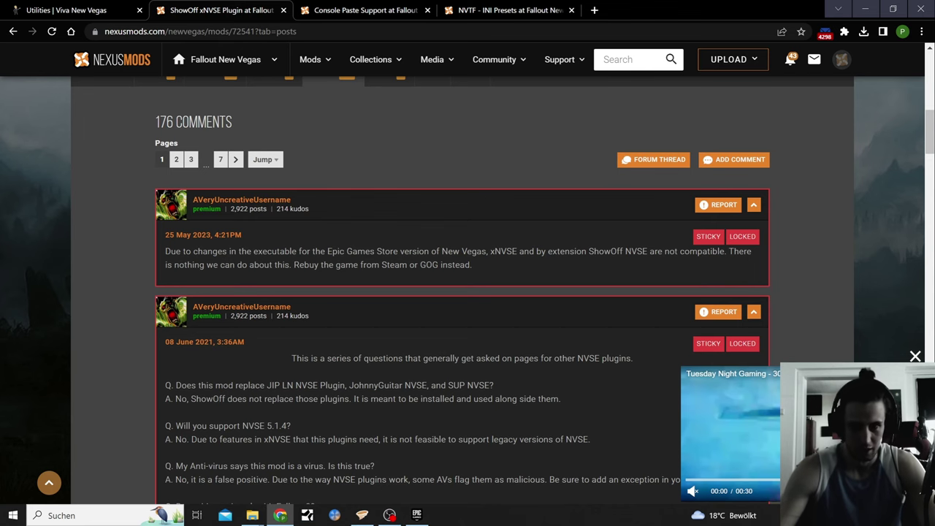
key(ctrl+shift+Tab)
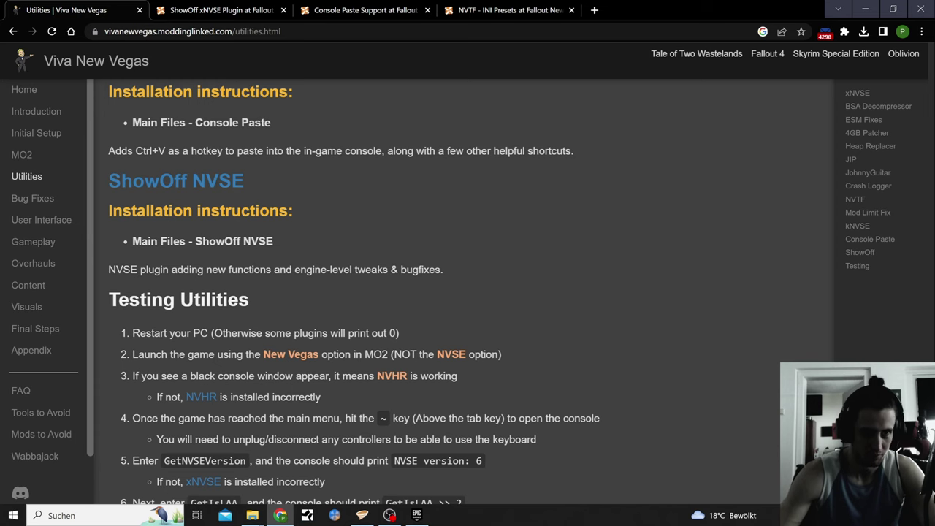
Switch to Vortex and resolve the file conflict by loading New Vegas Tick Fix before Viva Default Preset, saving the rule
click(361, 515)
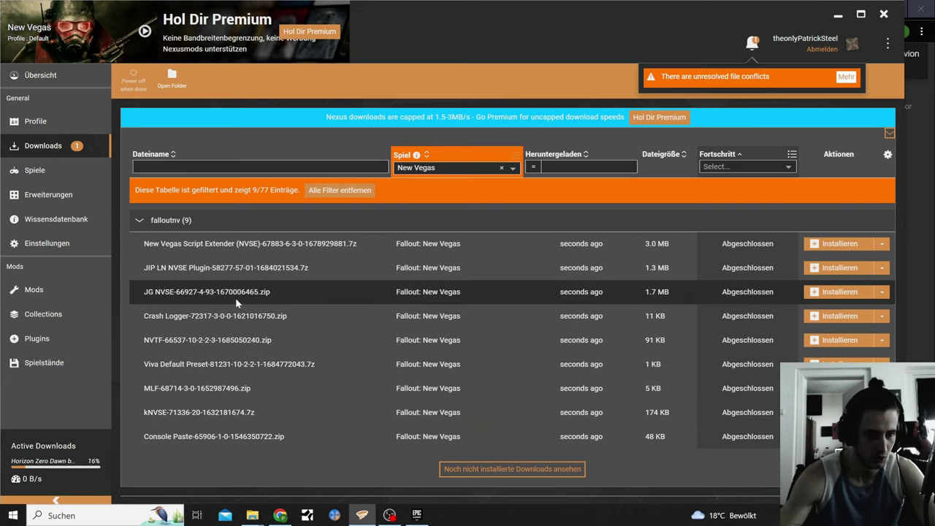
click(846, 78)
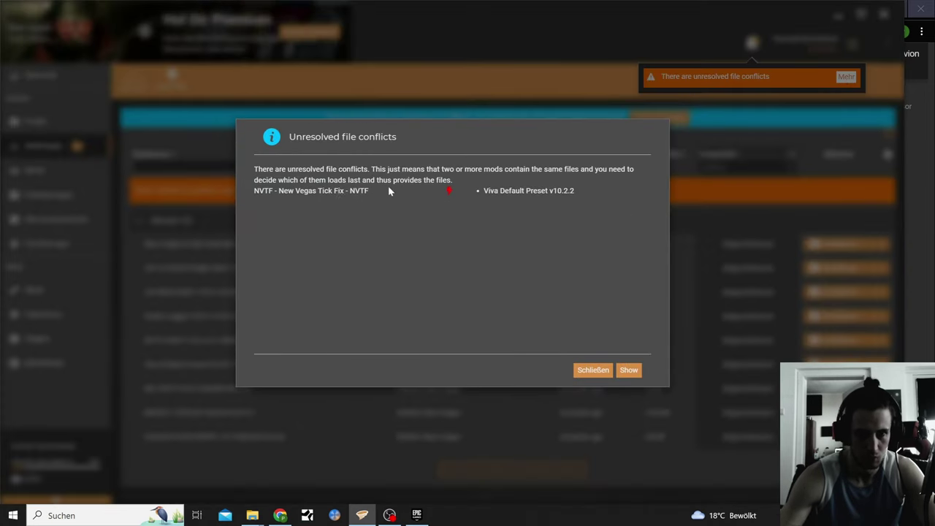
click(629, 371)
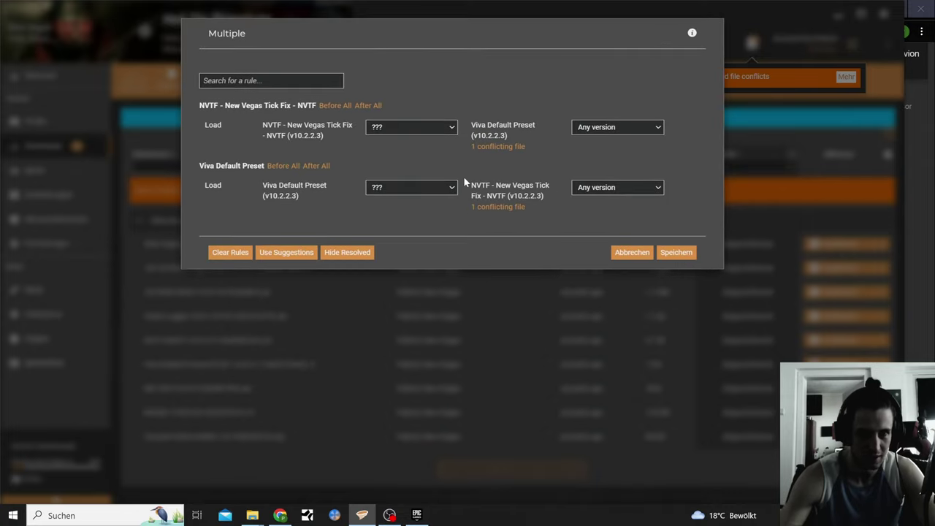
click(452, 129)
click(431, 148)
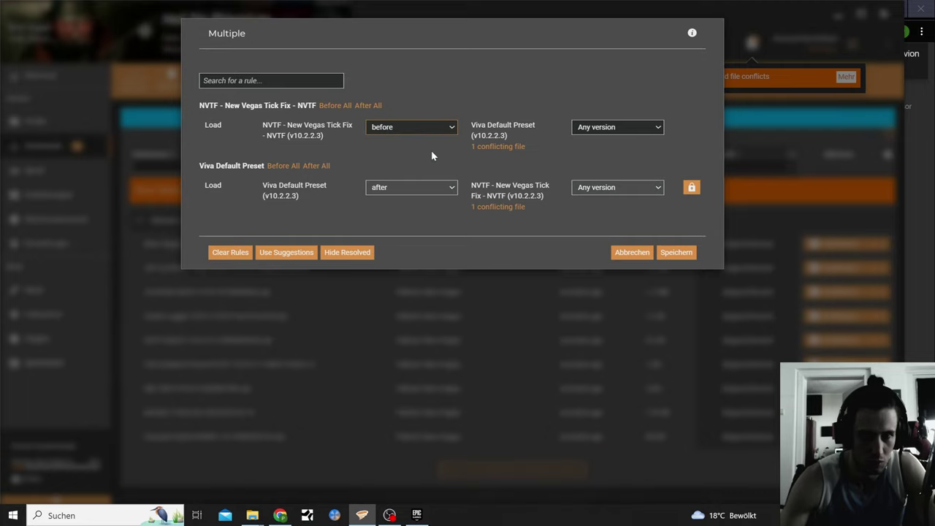
click(677, 253)
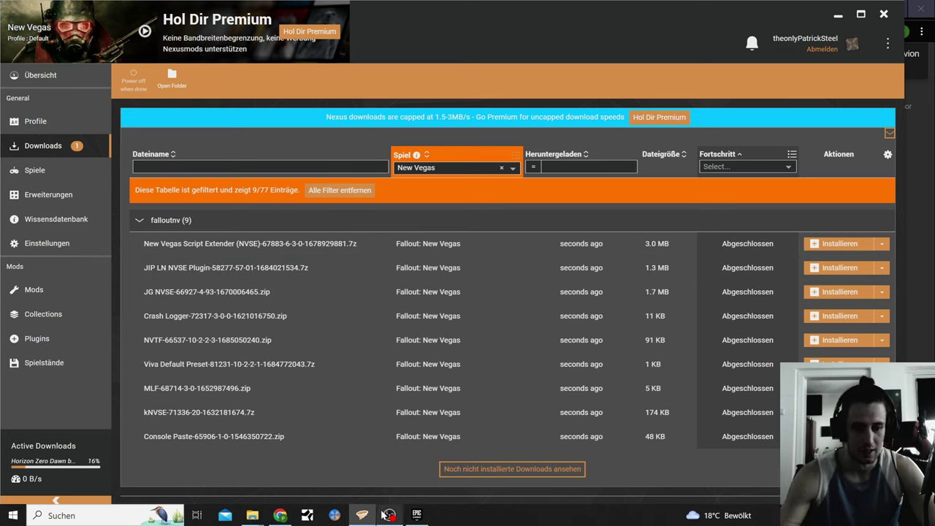
Return to the browser and read the guide's Testing Utilities section
mouse_move(384, 515)
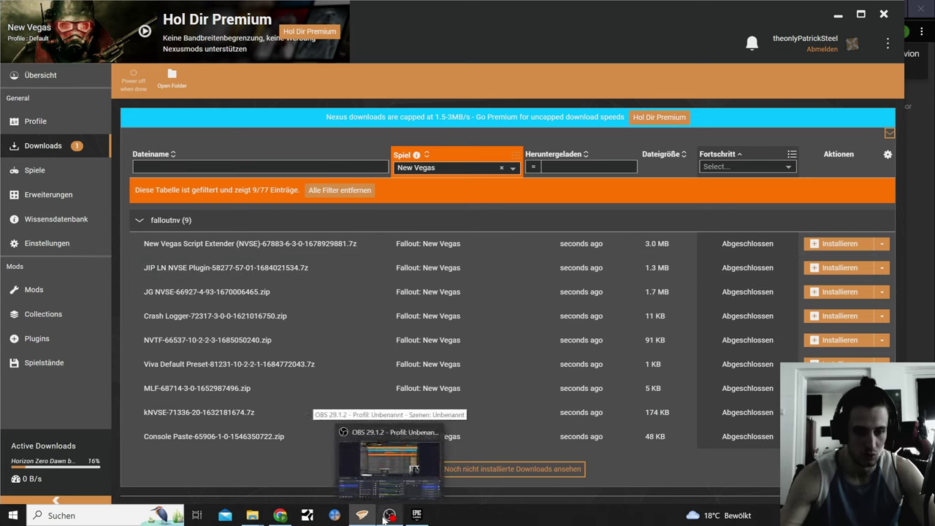
click(280, 515)
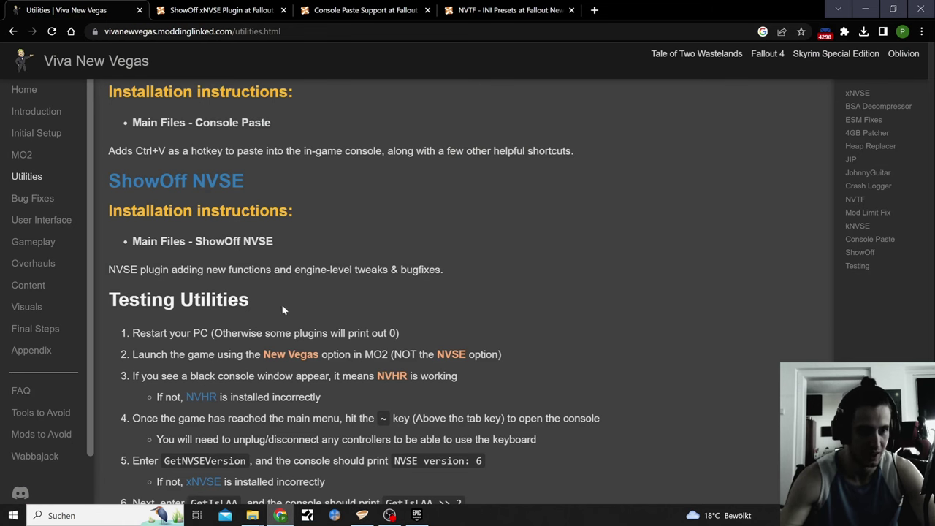
scroll(369, 252, down, 4)
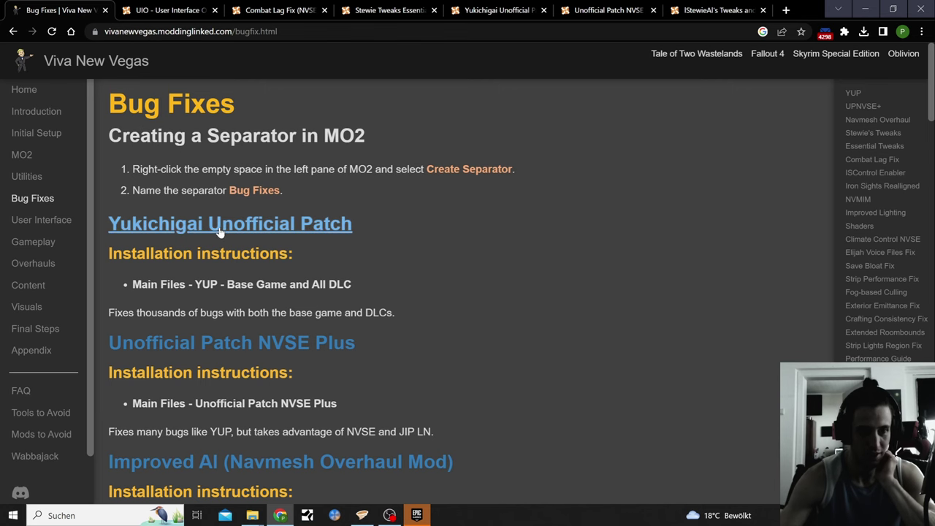
Read the guide's Bug Fixes page from Yukichigai Unofficial Patch to the Performance and Stability Guide
scroll(288, 248, down, 2)
scroll(289, 248, down, 2)
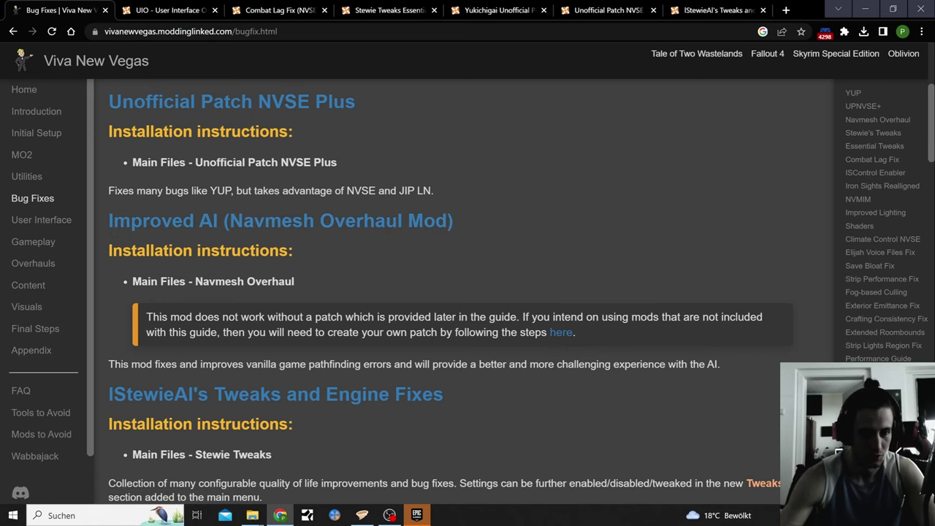
scroll(455, 309, down, 4)
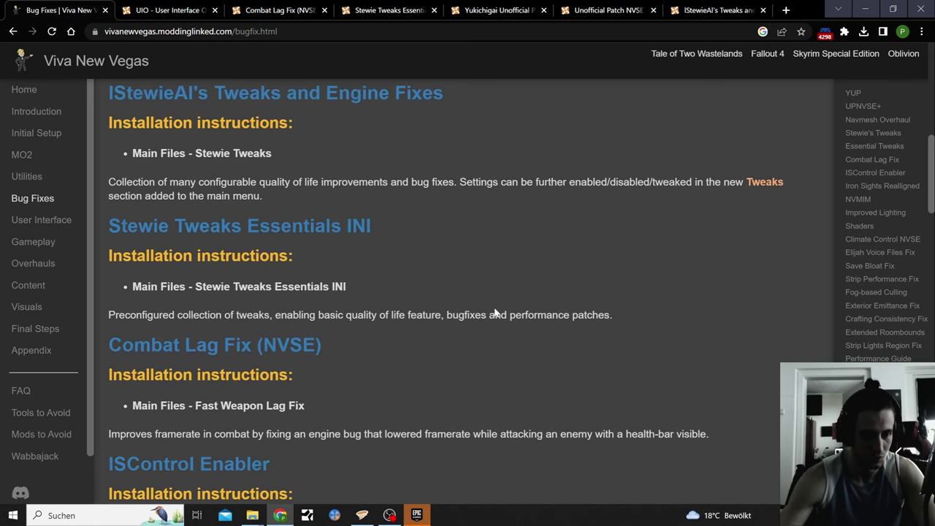
scroll(493, 313, down, 5)
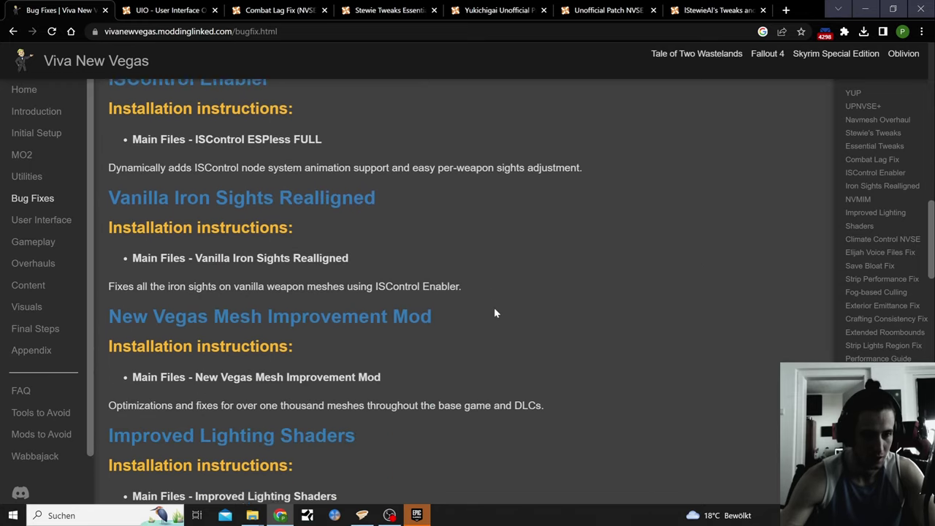
scroll(494, 313, down, 4)
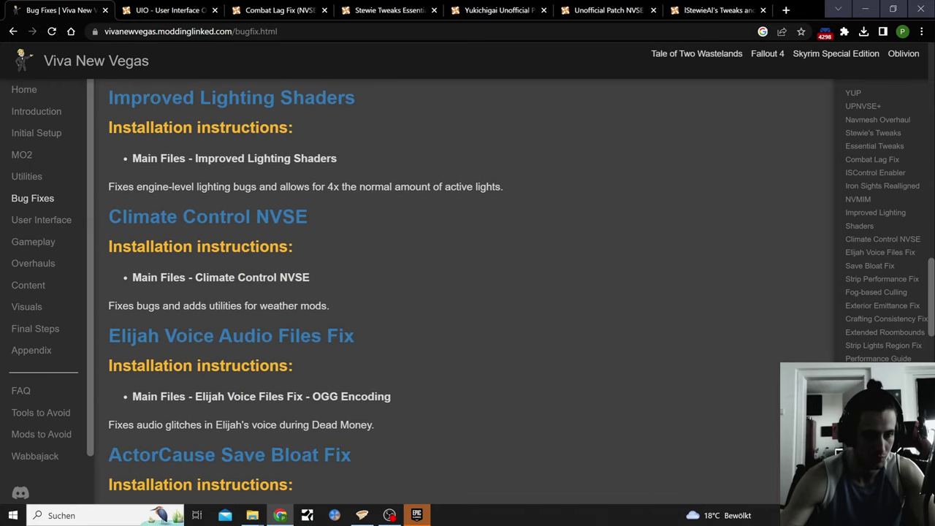
scroll(491, 310, down, 2)
scroll(491, 310, down, 3)
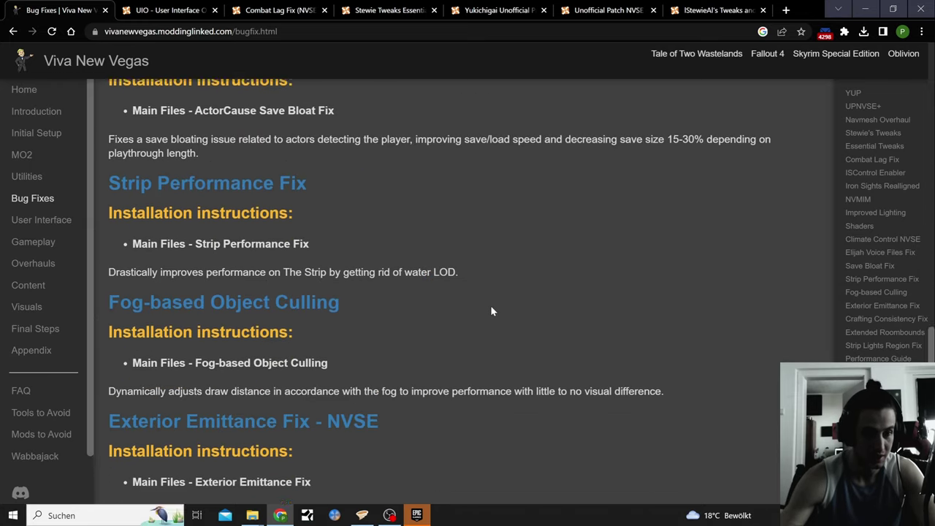
scroll(491, 312, down, 3)
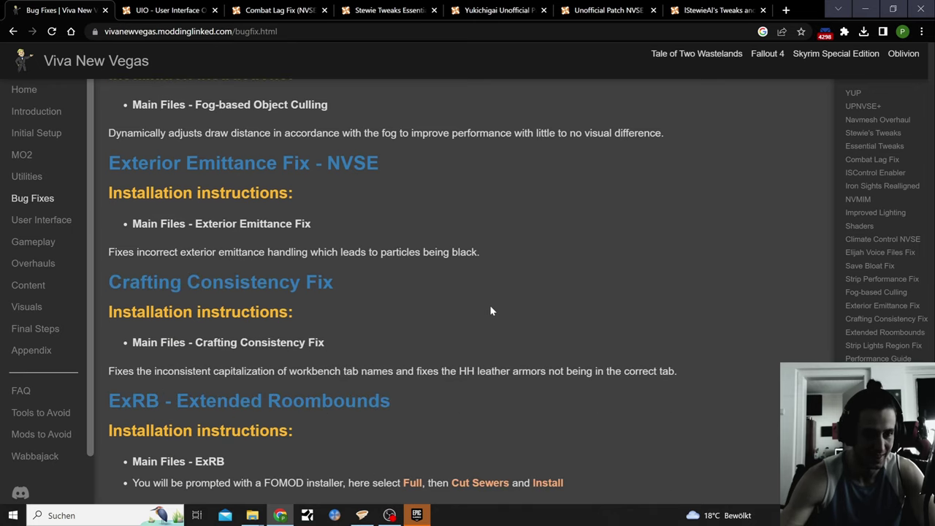
scroll(491, 311, down, 2)
scroll(491, 312, down, 2)
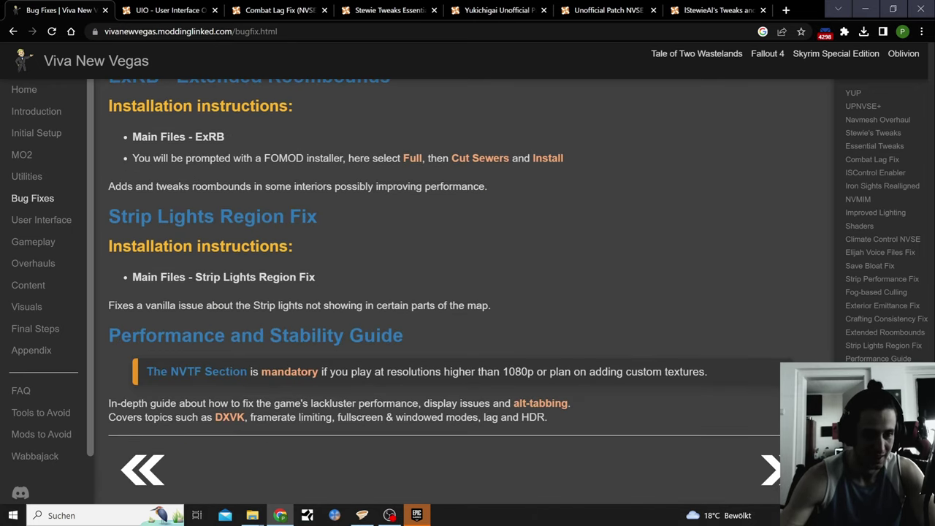
Advance to the guide's User Interface page and read the sections from User Interface Organizer to Vanilla UI Plus
click(769, 472)
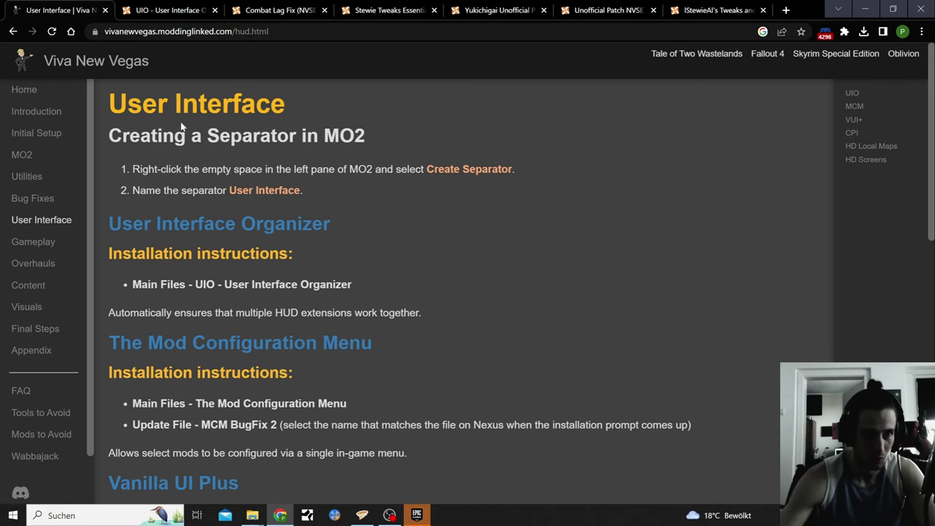
scroll(183, 211, down, 2)
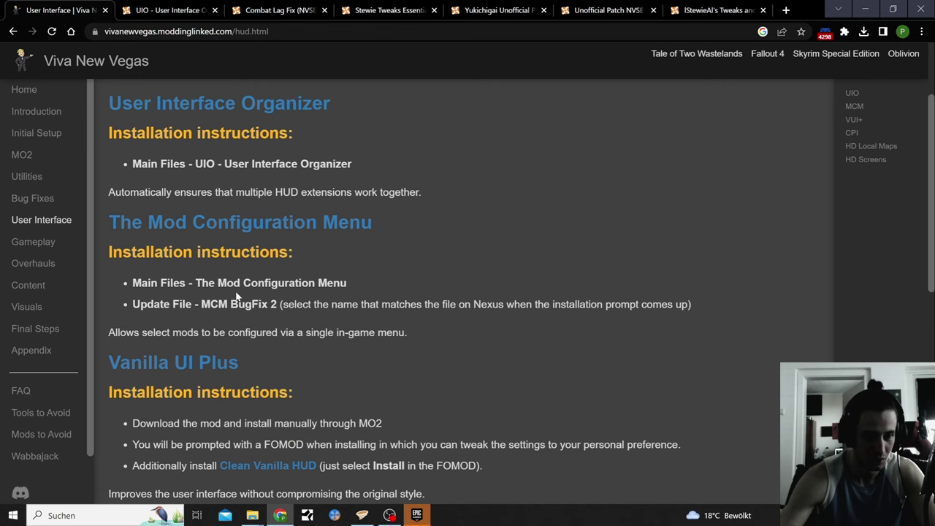
scroll(467, 292, down, 2)
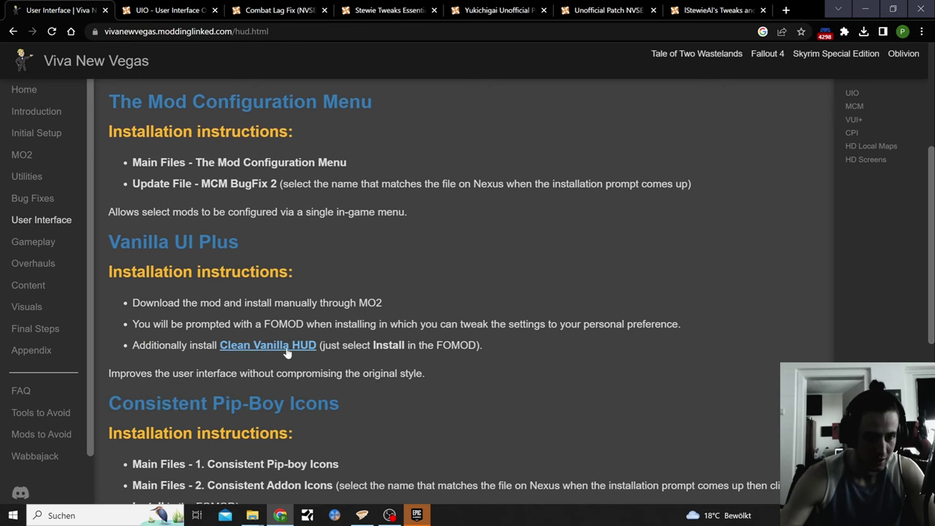
Look at the Vanilla UI Plus download page on ModDB, including its file details, and close it
click(182, 248)
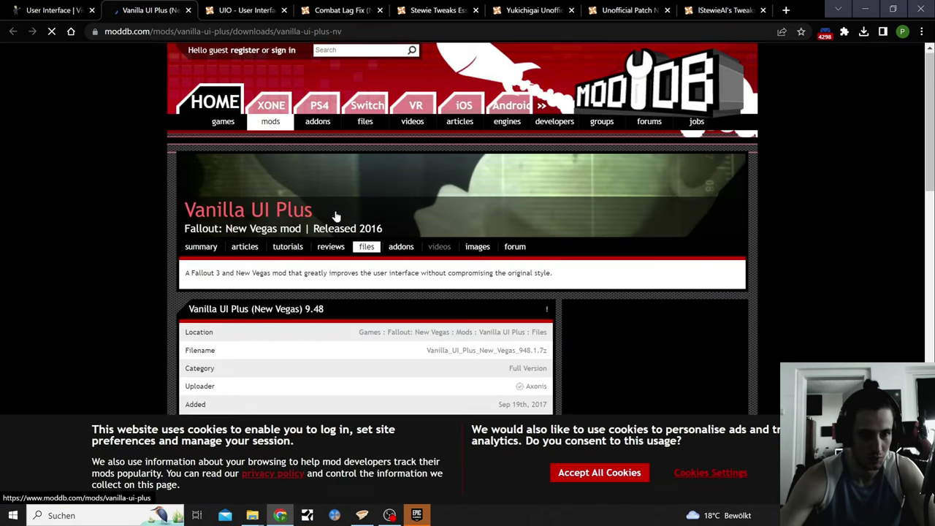
scroll(333, 214, down, 5)
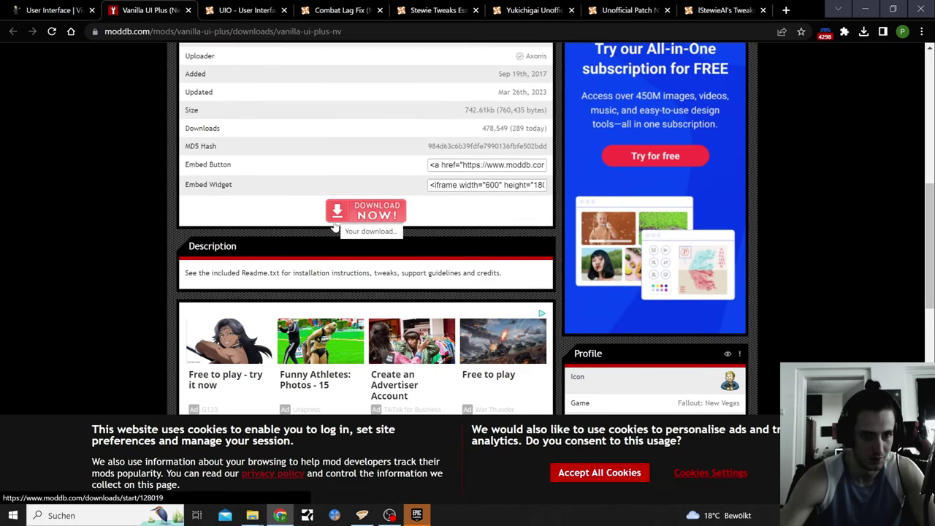
scroll(336, 221, up, 6)
click(188, 11)
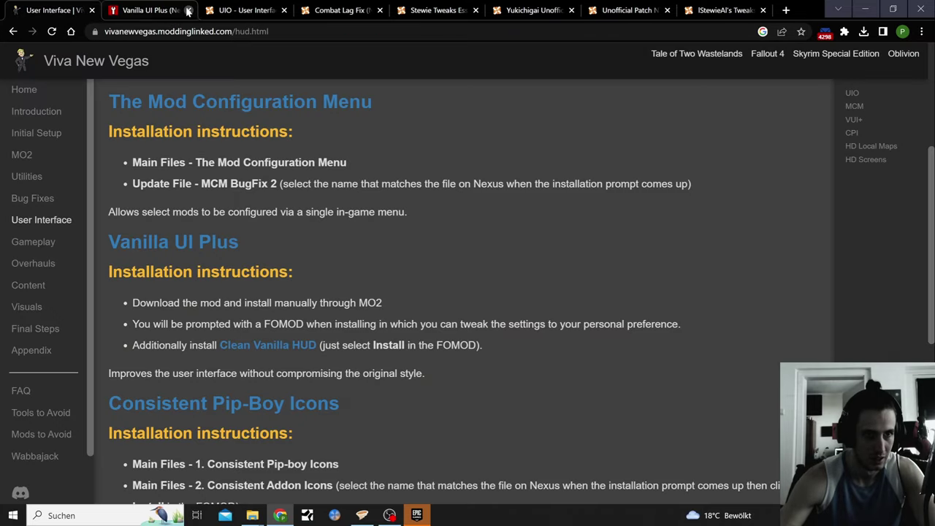
Reread the User Interface instructions and open the Nexus Mods page for The Mod Configuration Menu from the guide
scroll(333, 252, up, 1)
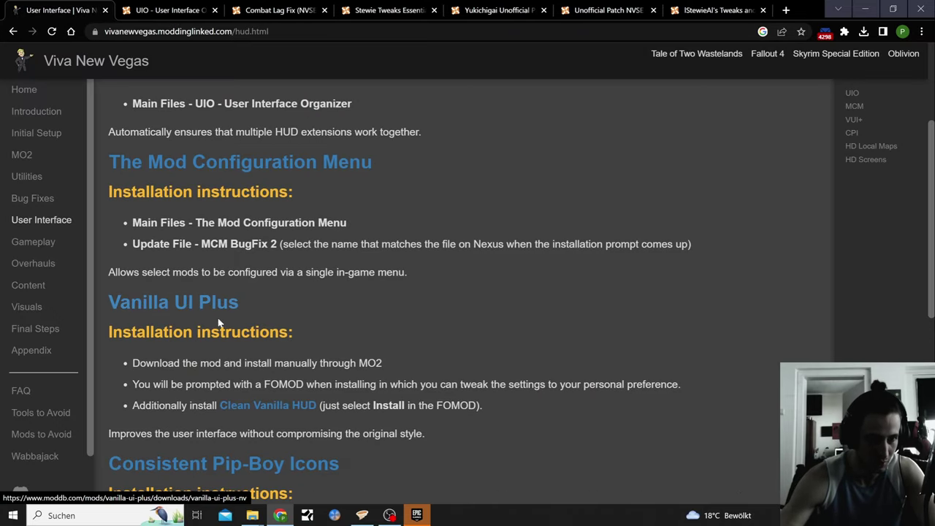
scroll(219, 323, down, 1)
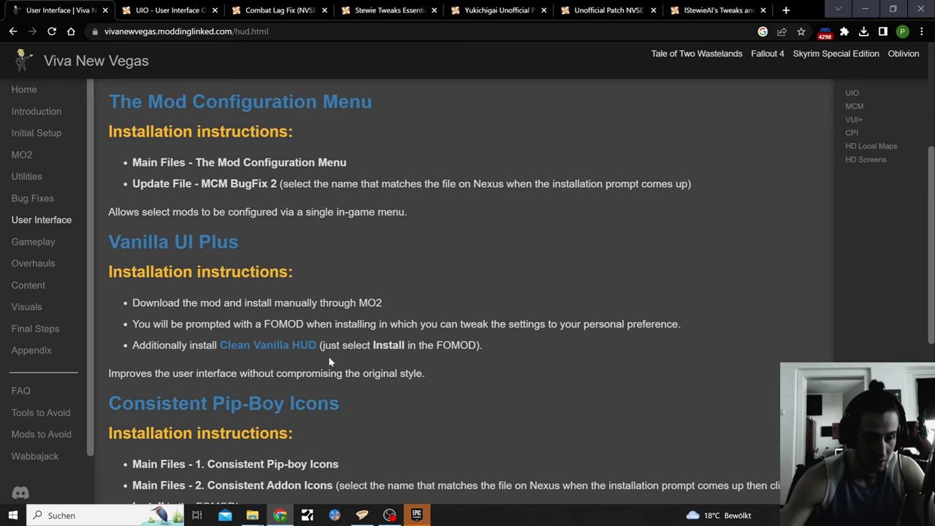
scroll(328, 355, up, 1)
scroll(328, 356, up, 2)
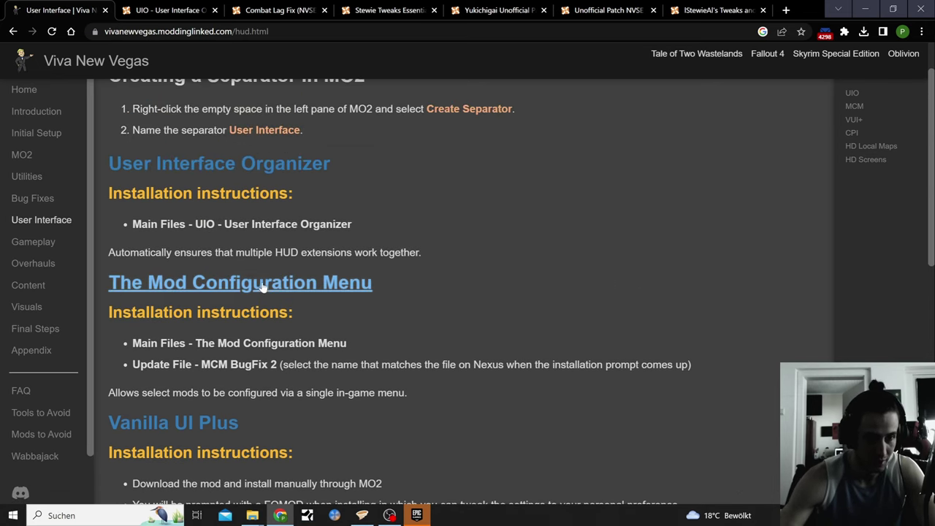
click(245, 284)
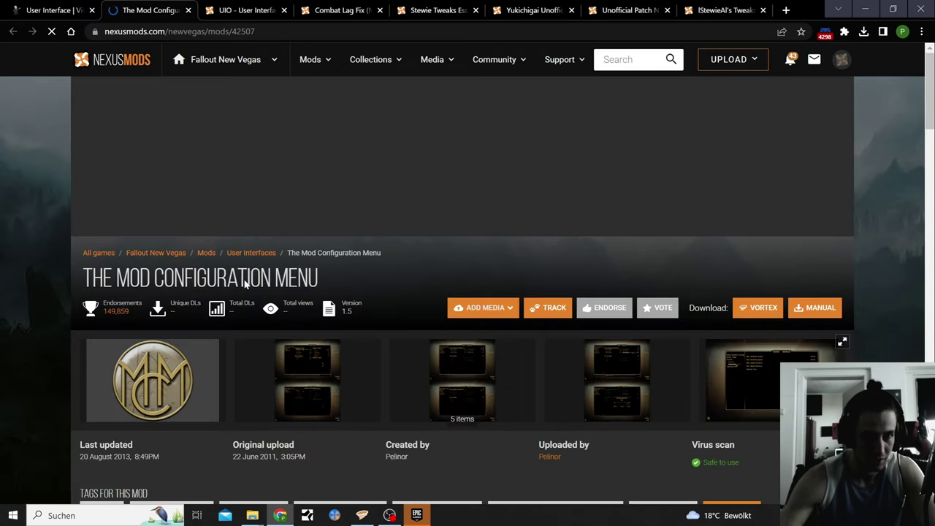
Look at the available files for The Mod Configuration Menu on Nexus Mods and return to the mod's main page
scroll(198, 328, down, 4)
click(152, 304)
scroll(162, 302, down, 4)
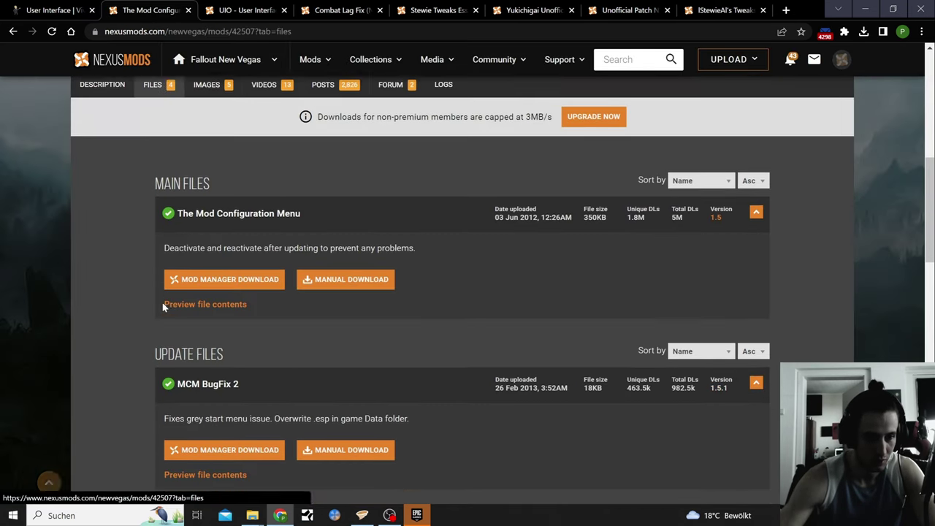
click(11, 32)
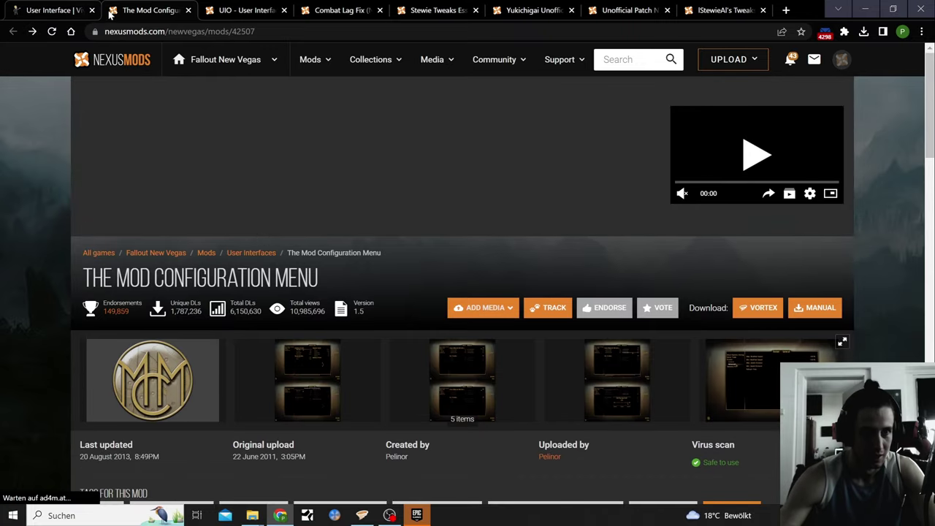
Return to the guide, skim the rest of the User Interface page and advance to the Gameplay page
click(51, 10)
scroll(446, 348, down, 7)
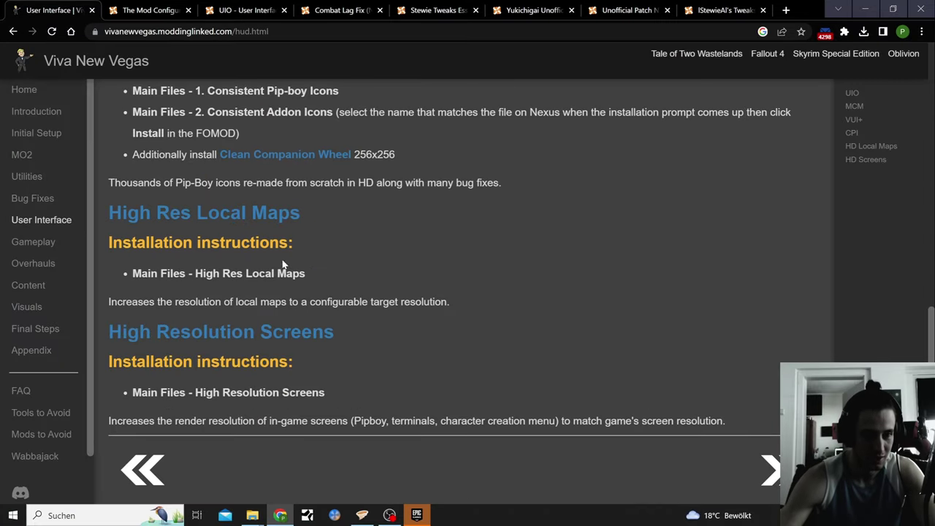
click(775, 473)
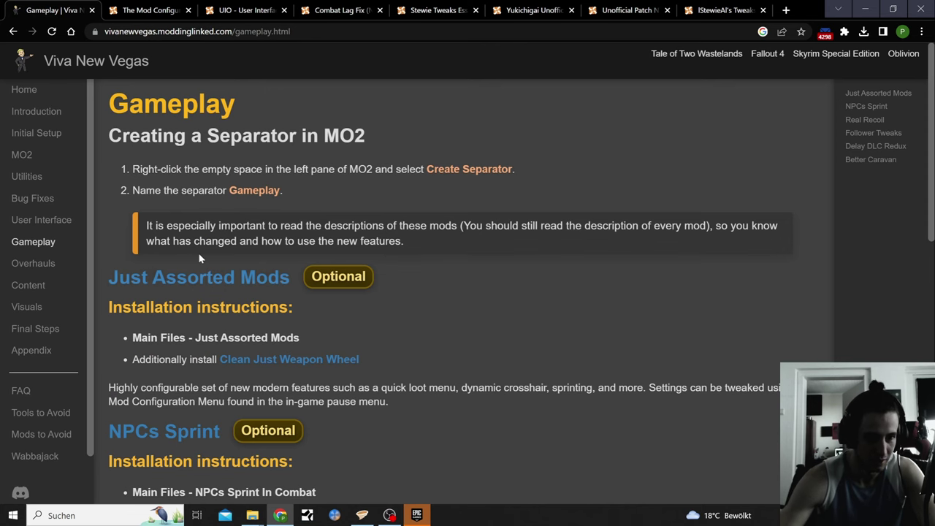
Open the Just Assorted Mods page on Nexus Mods from the guide and look through its main and optional files
click(210, 283)
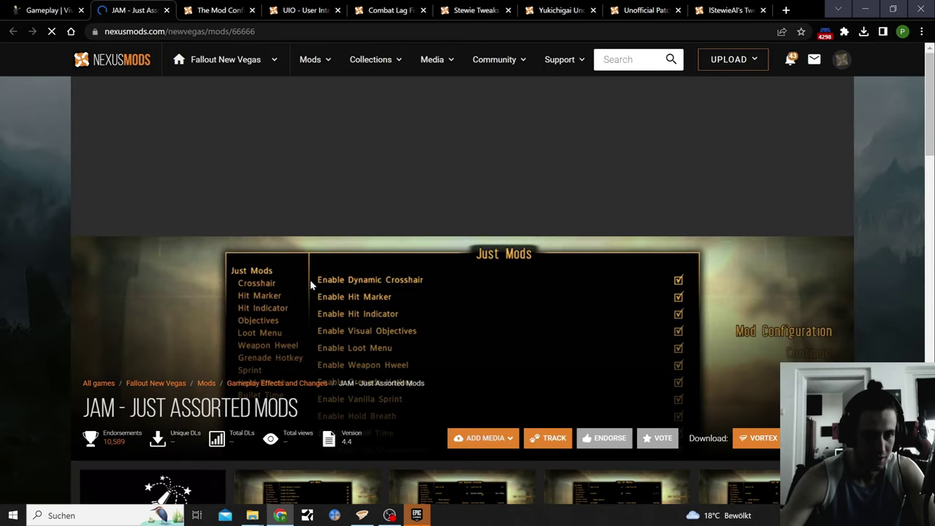
scroll(310, 280, down, 6)
click(155, 261)
scroll(153, 277, down, 3)
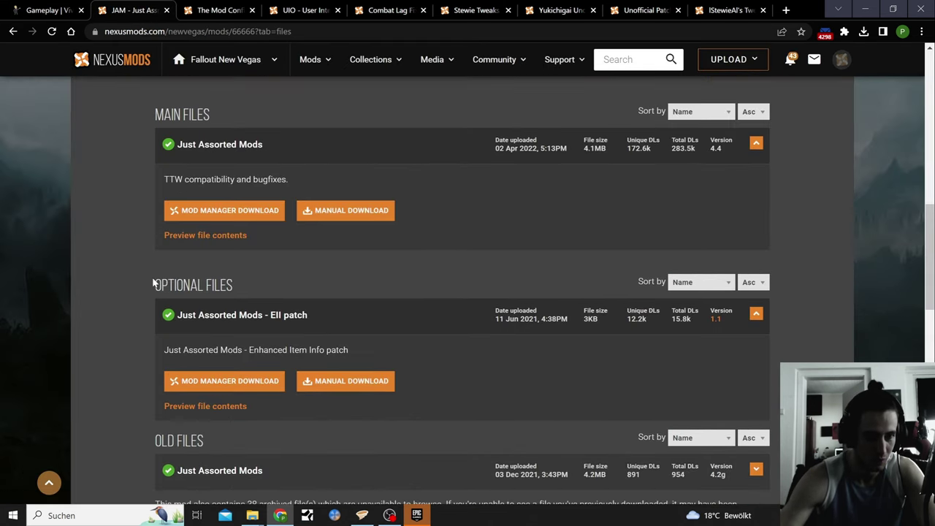
click(15, 33)
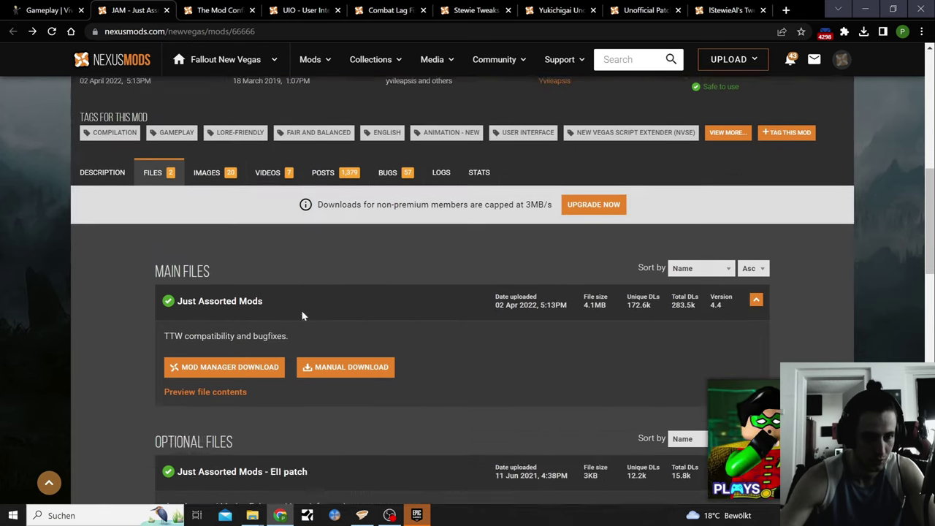
scroll(303, 315, down, 2)
Return to the guide and read the Gameplay page from Just Assorted Mods to Better Caravan
click(46, 10)
scroll(326, 247, down, 3)
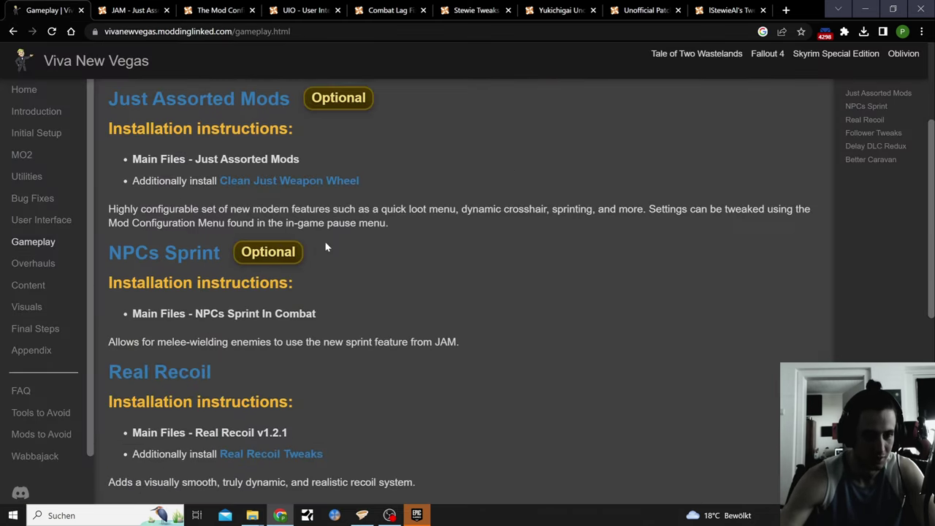
scroll(326, 246, down, 2)
scroll(326, 247, down, 3)
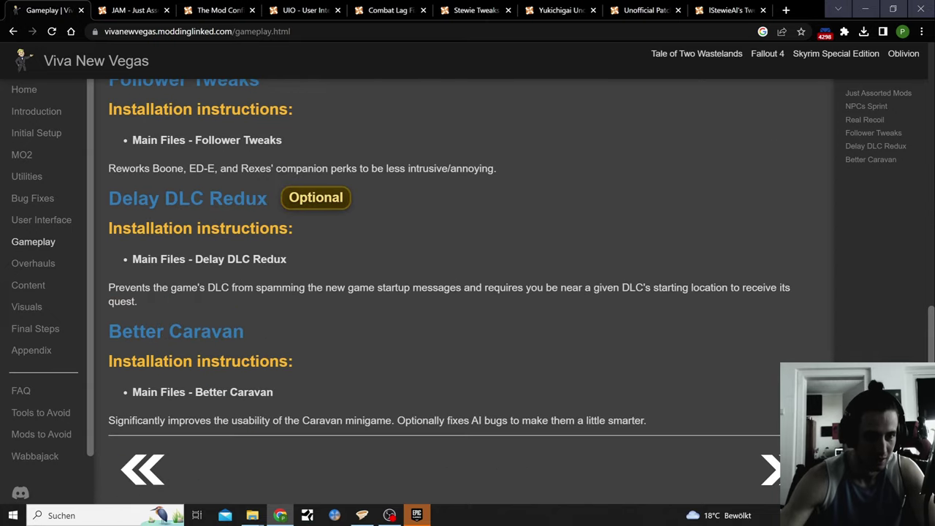
Advance to the guide's Overhauls page, open the Mojave Arsenal page on Nexus Mods and view its files
click(769, 469)
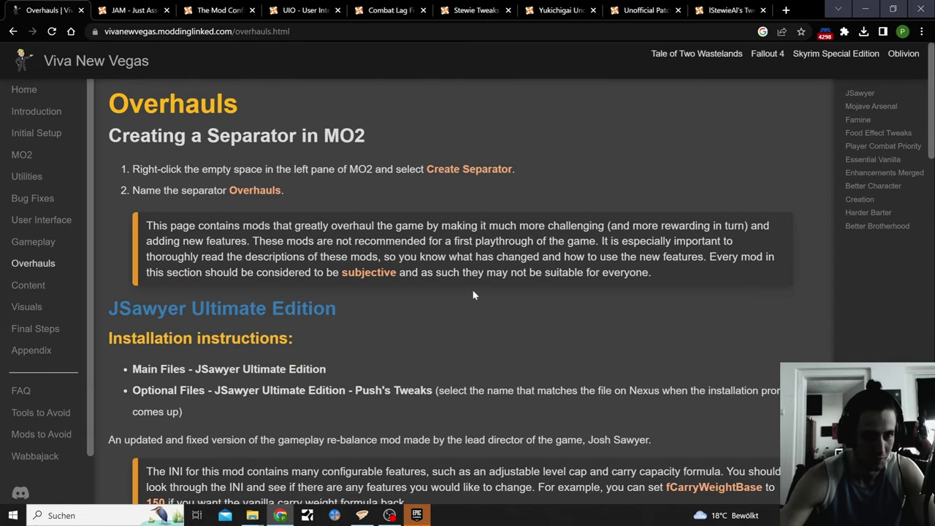
scroll(190, 184, down, 5)
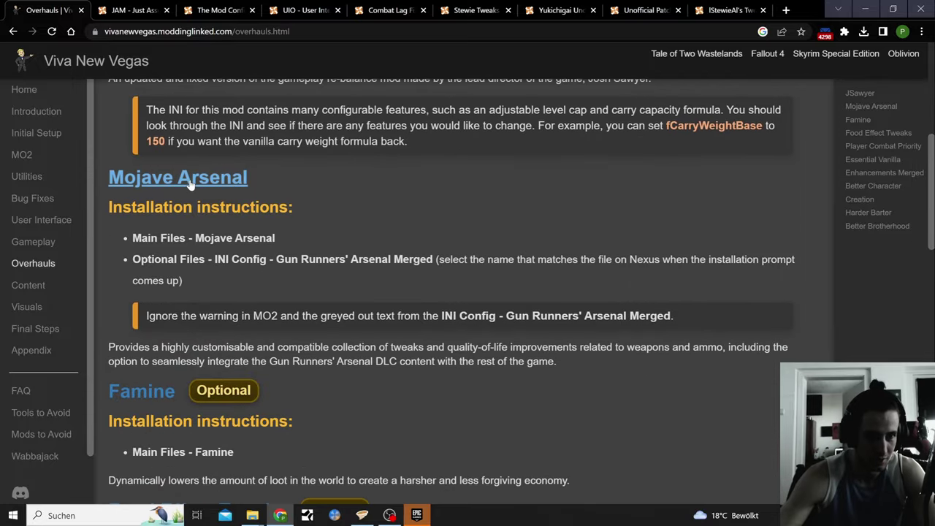
click(190, 178)
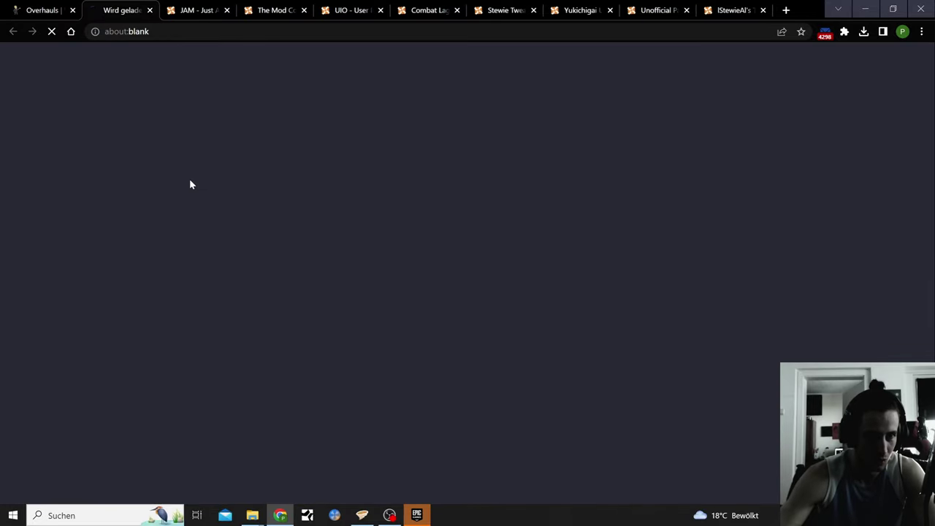
scroll(321, 300, down, 5)
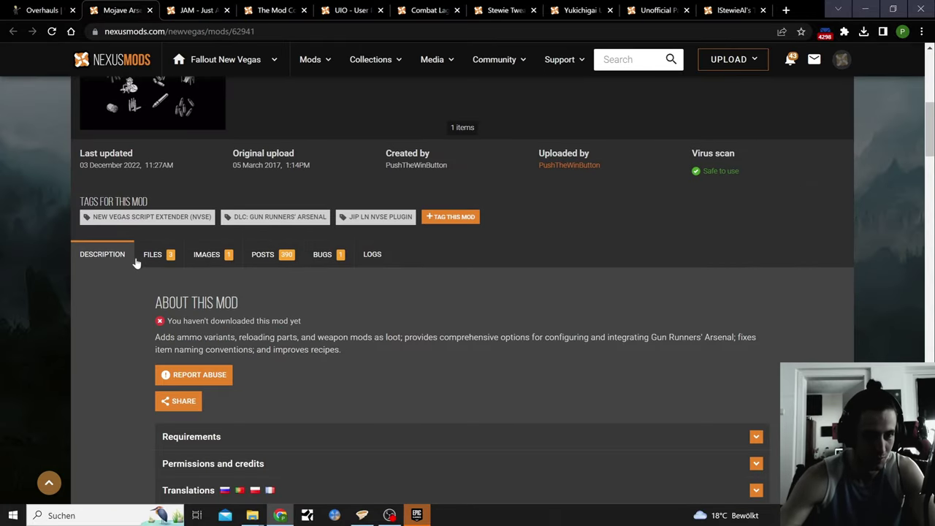
click(141, 257)
scroll(357, 478, down, 4)
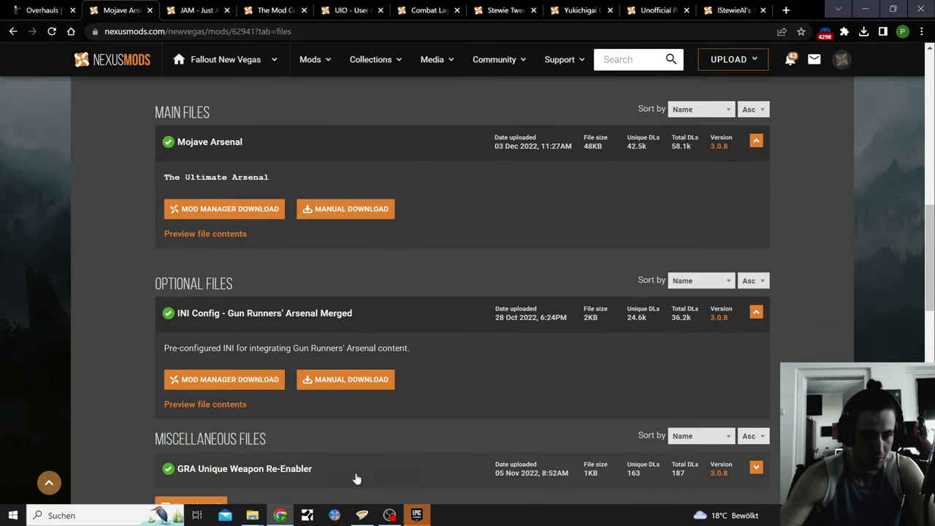
Switch to Vortex, view the details of the Missing Masters notification and close them
click(362, 515)
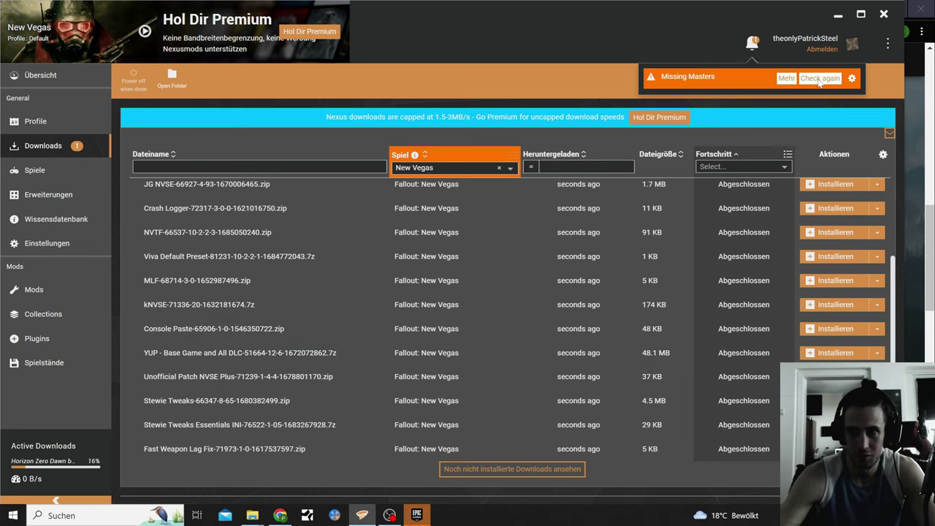
click(786, 79)
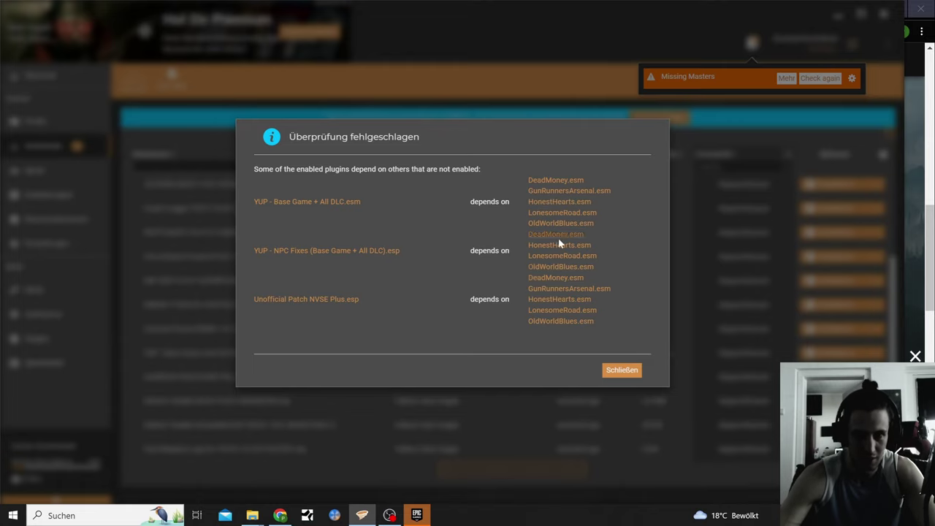
click(621, 371)
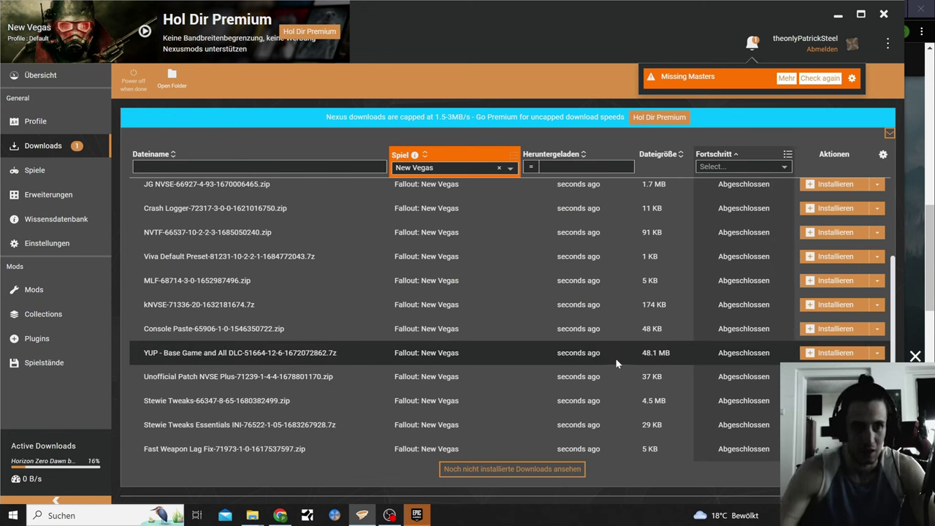
Switch back to the guide in Chrome and read the Overhauls page from Mojave Arsenal to Better Brotherhood
click(280, 515)
click(41, 11)
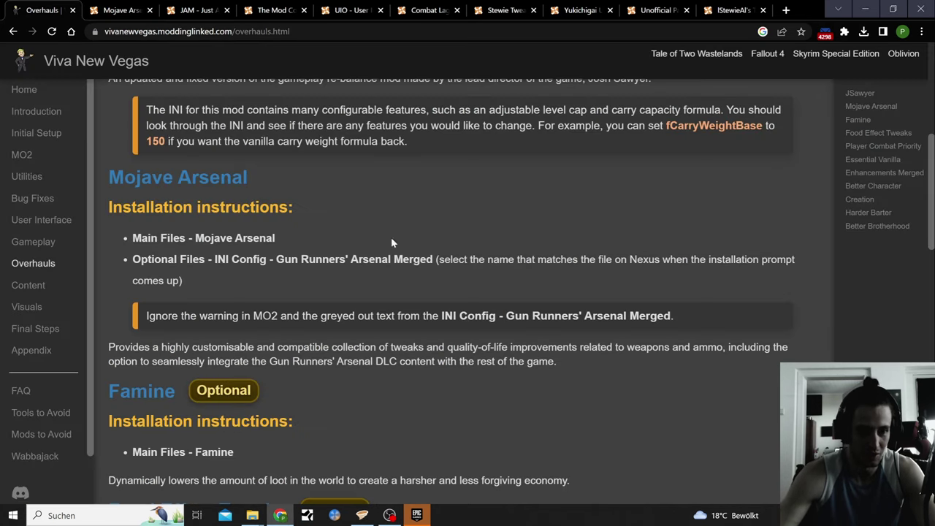
scroll(428, 289, down, 2)
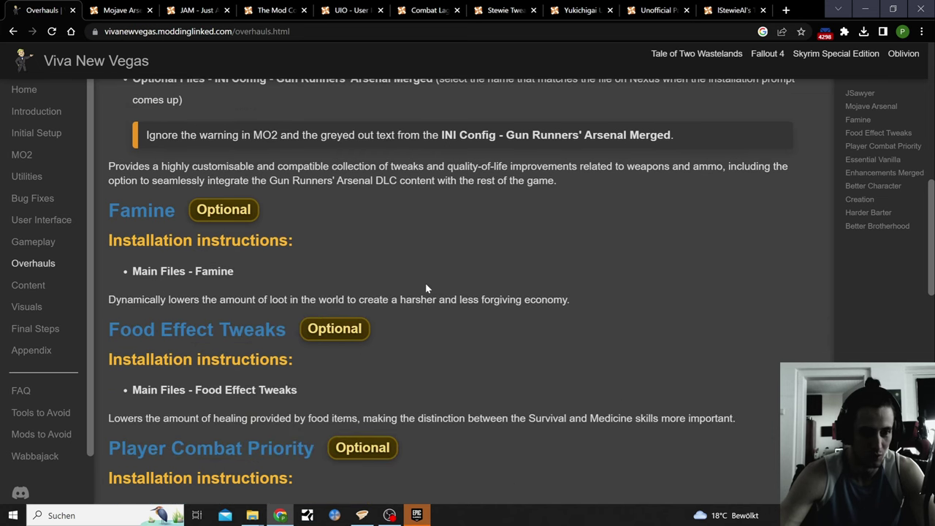
scroll(366, 273, down, 1)
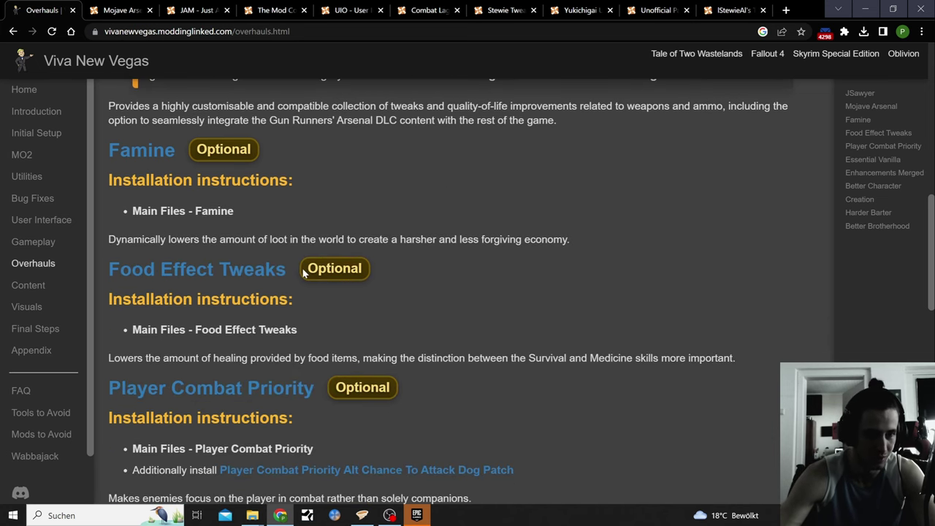
scroll(168, 278, down, 3)
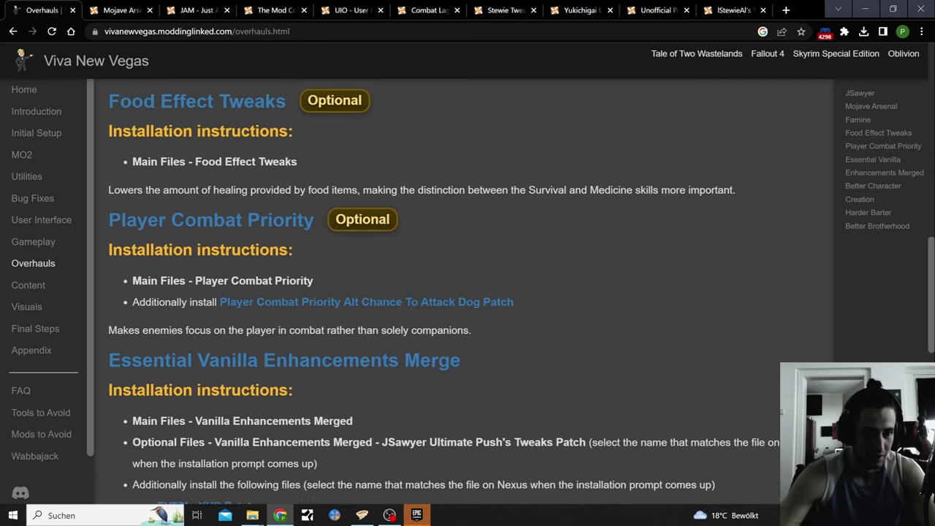
scroll(219, 299, down, 1)
scroll(219, 300, down, 2)
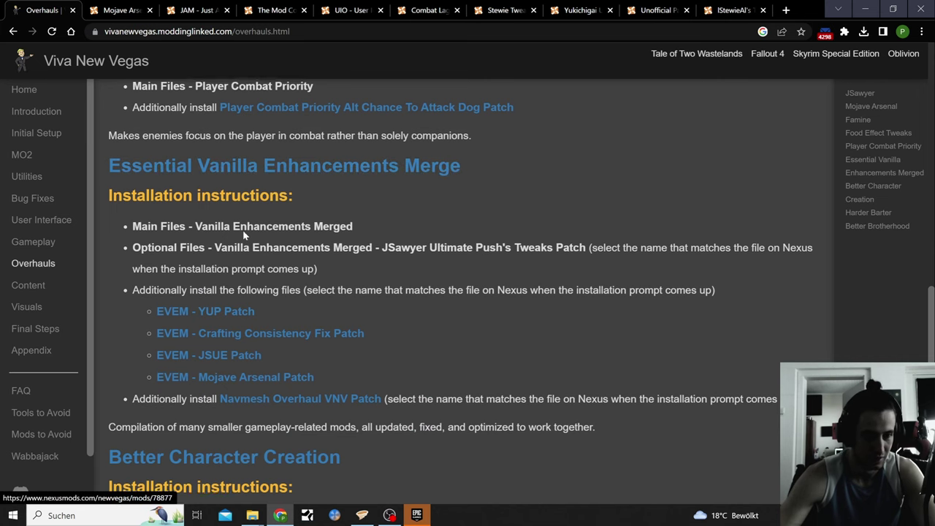
scroll(243, 241, down, 3)
scroll(246, 260, down, 3)
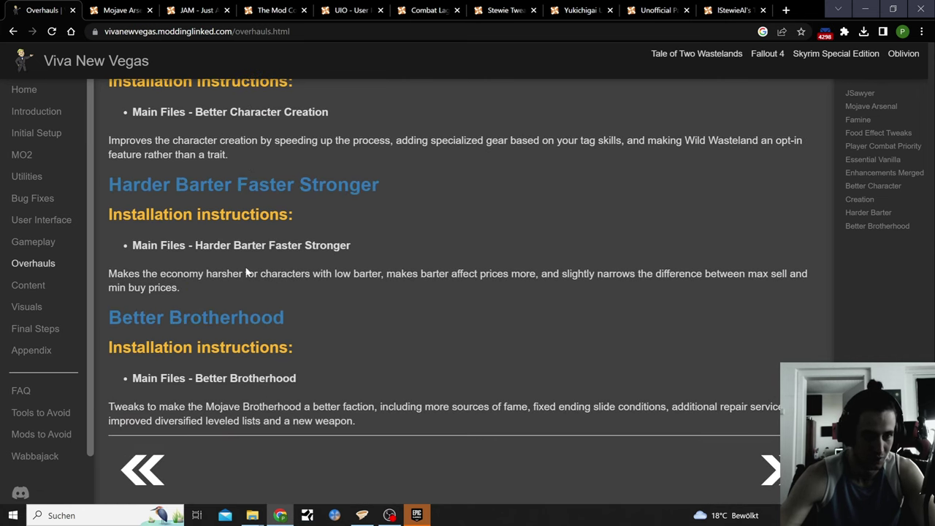
Advance to the guide's Content page and read it from Uncut Wasteland to Mojave Raiders
click(768, 471)
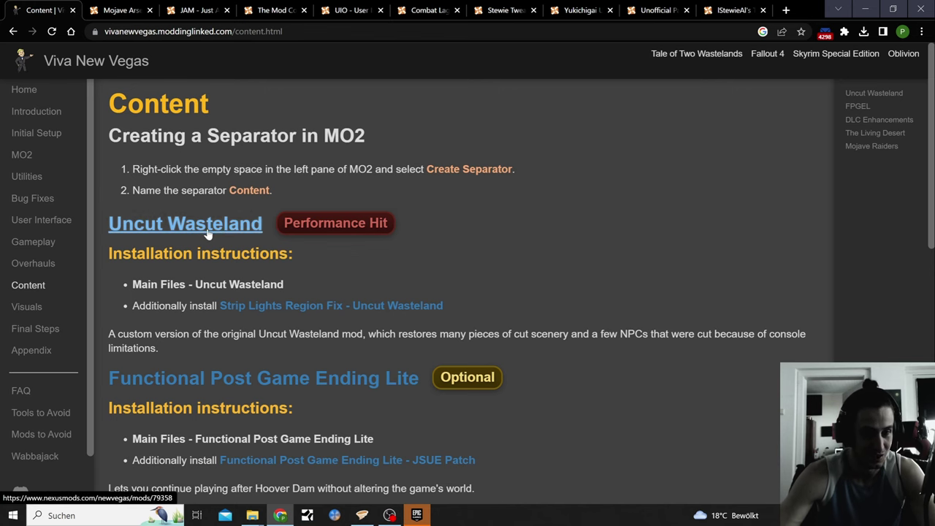
scroll(208, 233, down, 3)
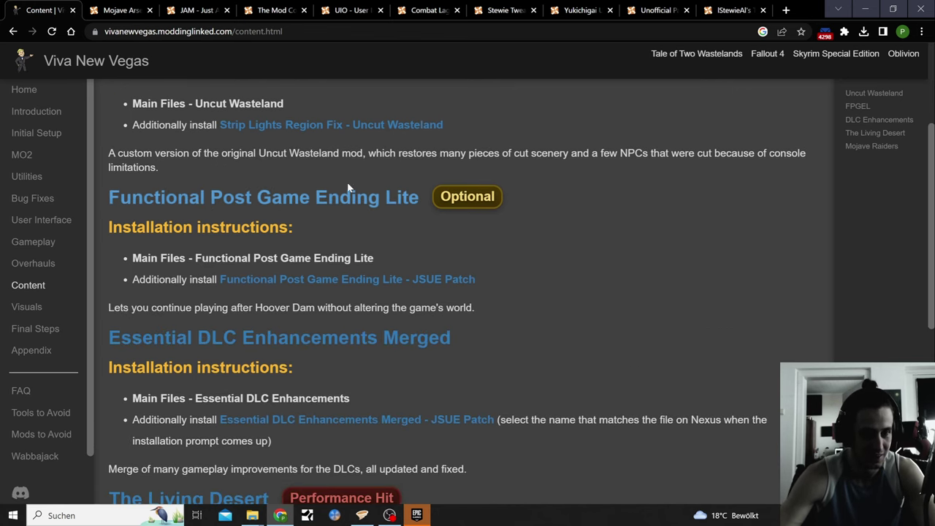
scroll(341, 236, up, 3)
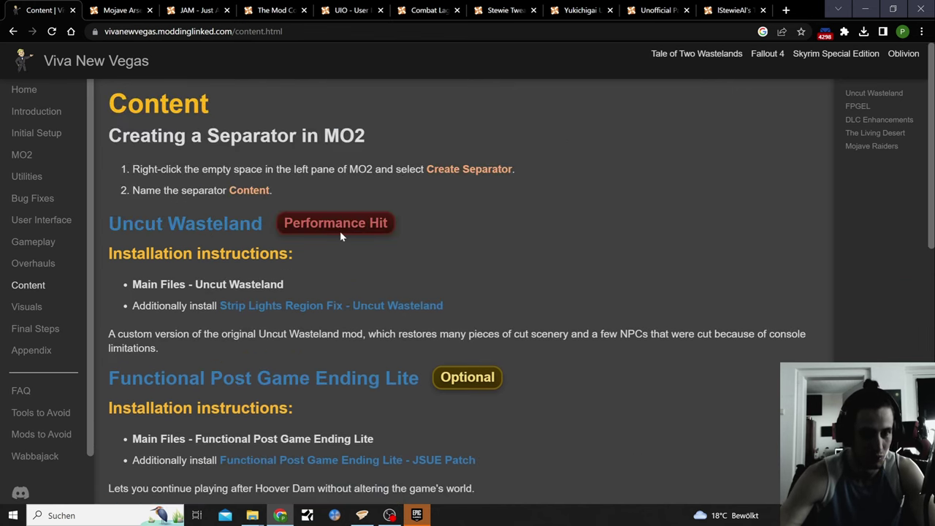
scroll(349, 239, down, 3)
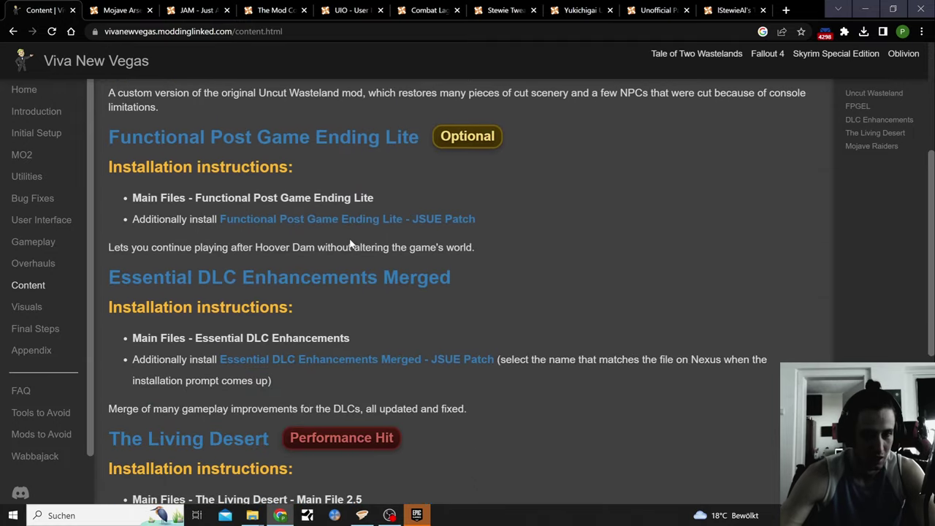
scroll(350, 243, down, 3)
scroll(353, 260, down, 3)
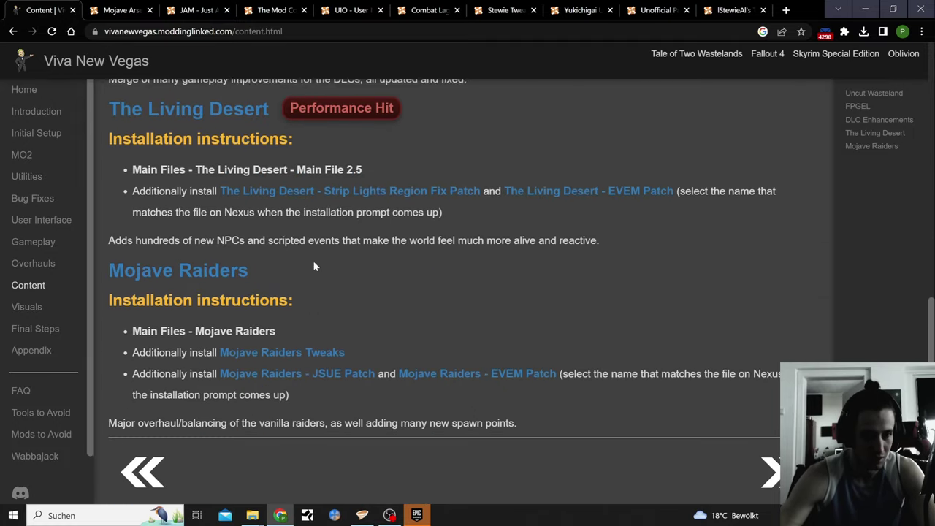
Advance to the guide's Visuals page and read it from Faster Pip-Boy Animation to Climate Control - Rain
click(773, 470)
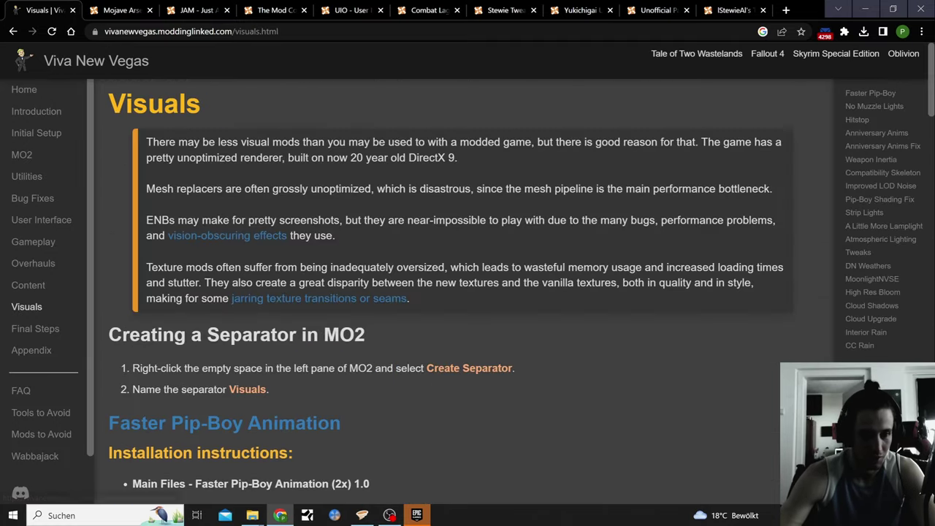
scroll(329, 184, down, 7)
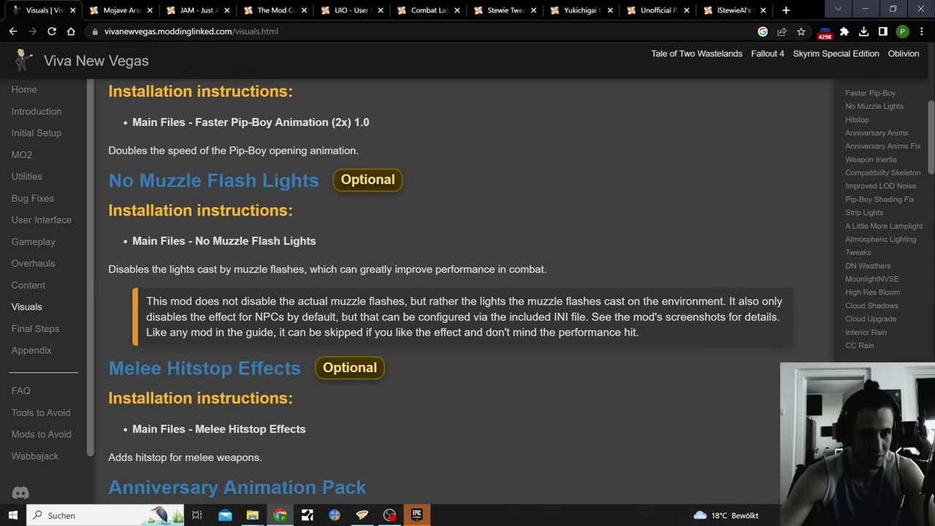
scroll(311, 228, down, 7)
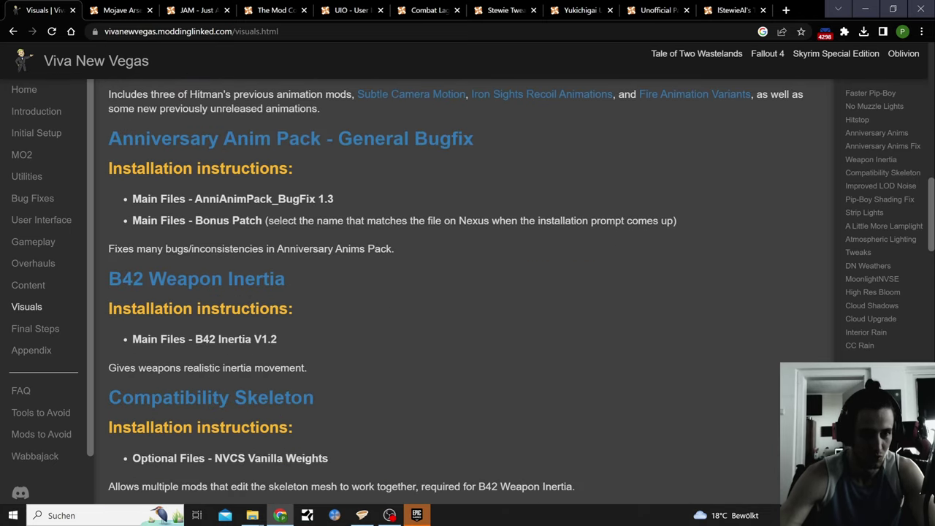
scroll(311, 228, down, 3)
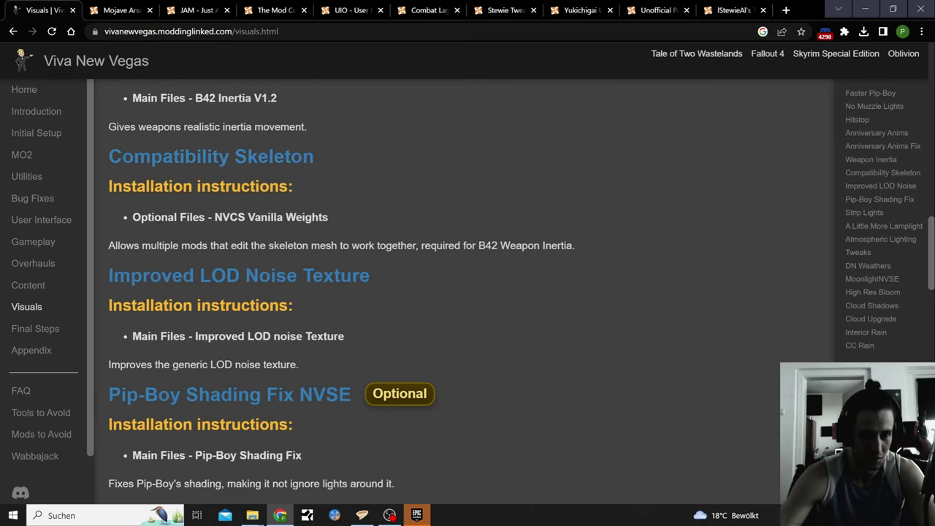
scroll(311, 225, down, 3)
scroll(310, 225, down, 2)
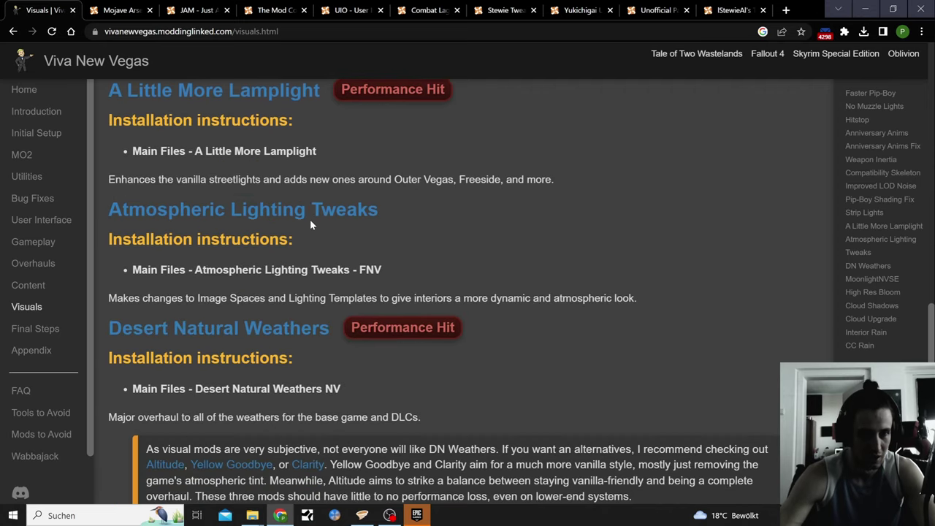
scroll(310, 225, down, 6)
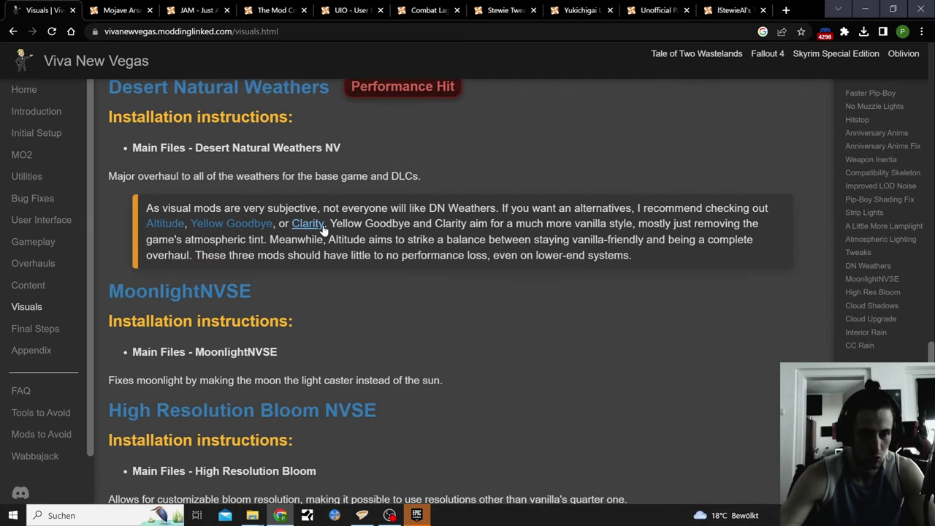
scroll(324, 230, down, 5)
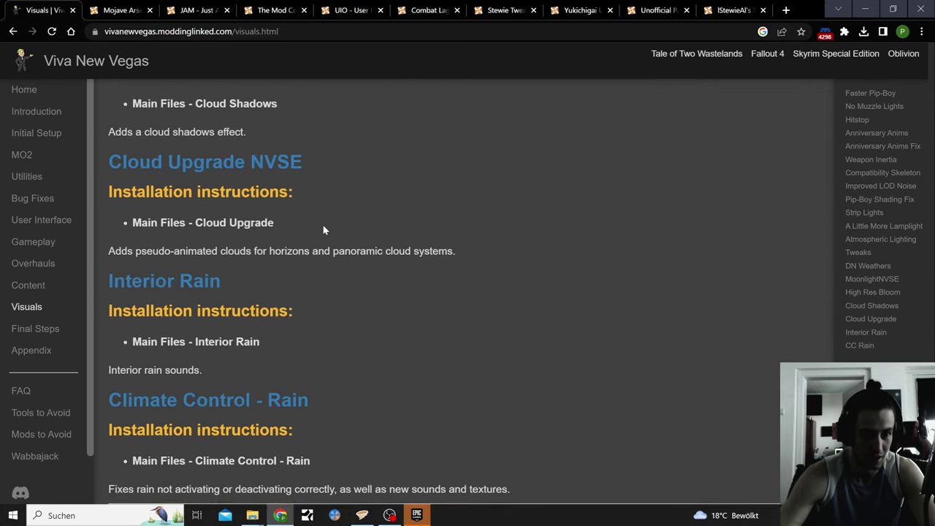
Advance to the guide's Final Steps page and read the Load Order instructions and the Finishing Notes
click(772, 470)
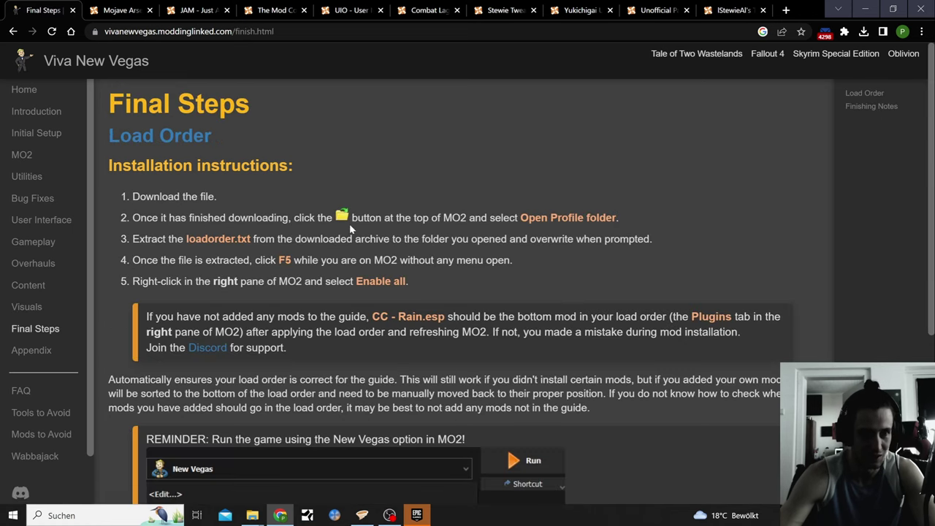
scroll(333, 223, down, 4)
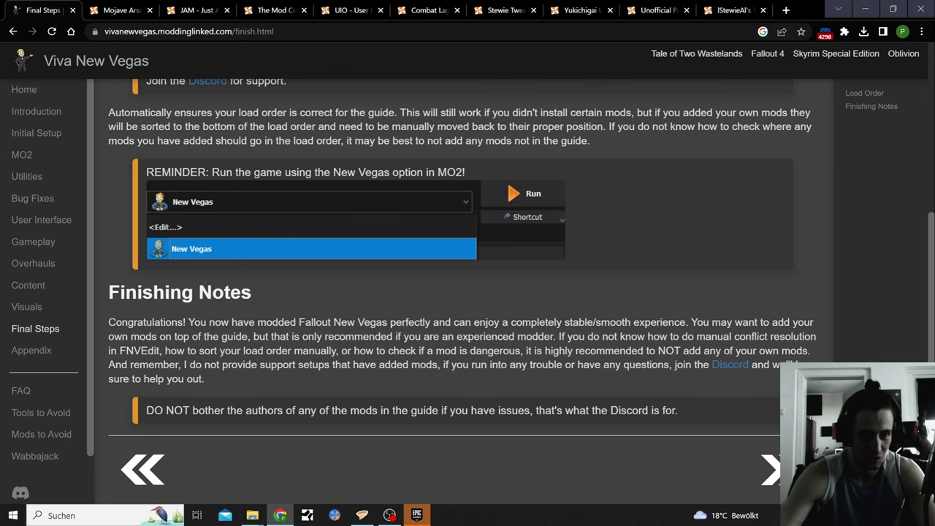
scroll(401, 332, up, 4)
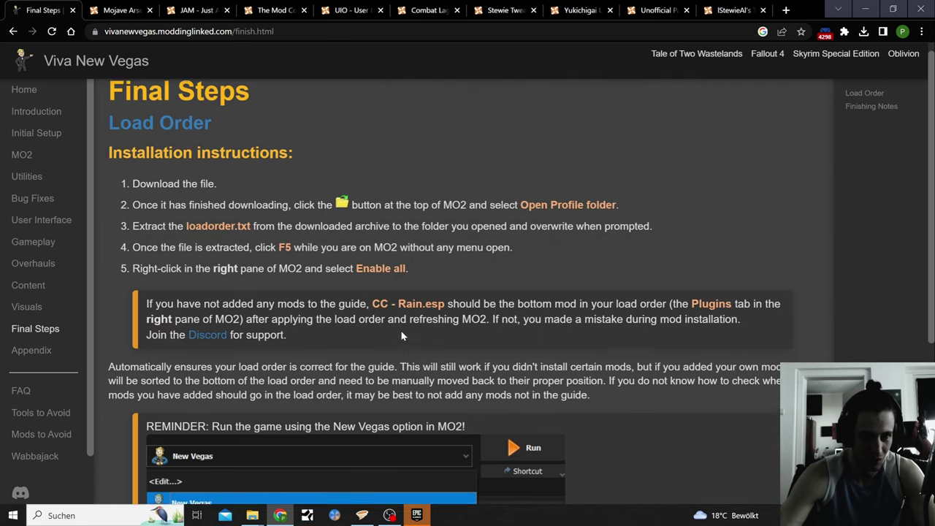
Switch to Vortex, launch Fallout: New Vegas and start playing from the game launcher
click(361, 515)
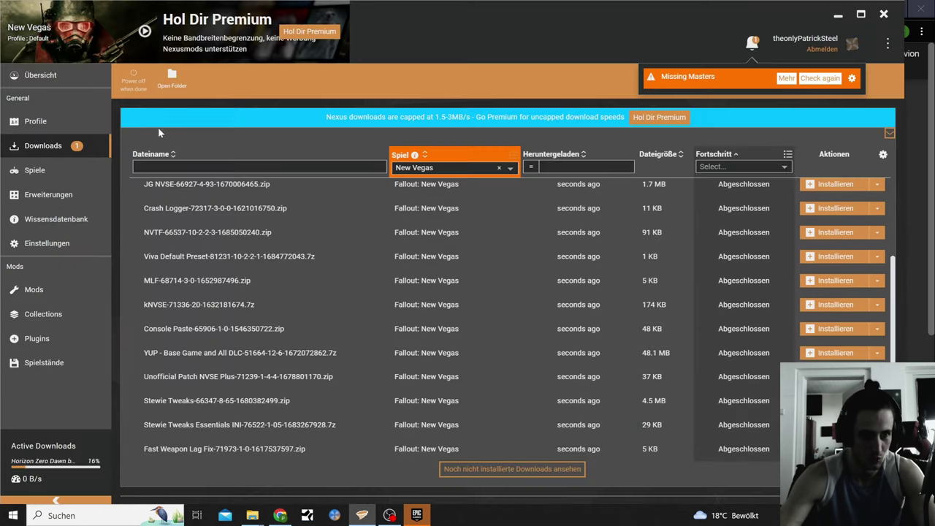
click(146, 36)
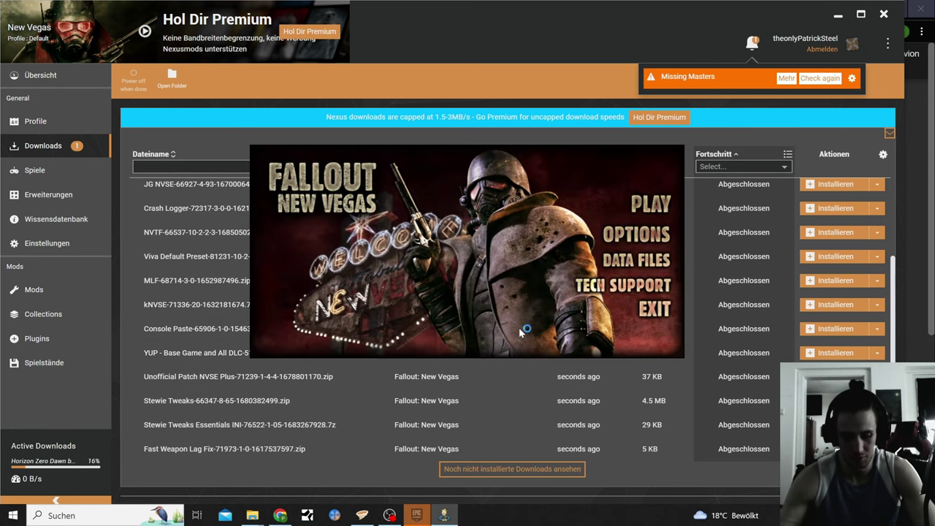
click(651, 207)
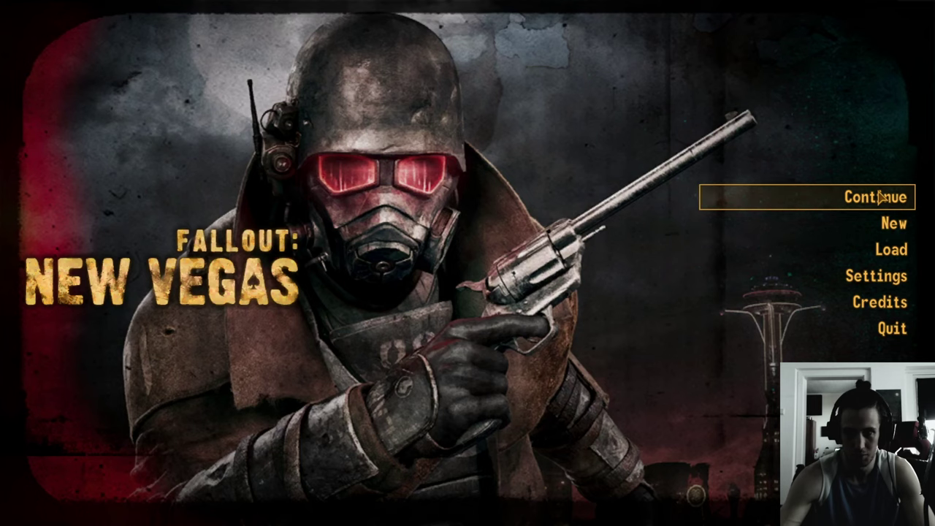
Continue from the last saved game, accept loading without CFWNV.esm, and dismiss the add-on messages that follow
click(875, 197)
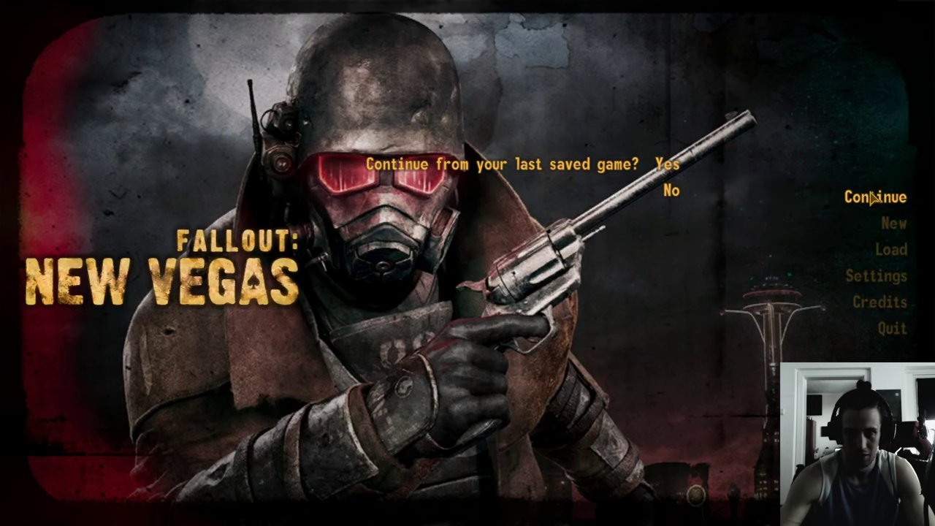
click(674, 167)
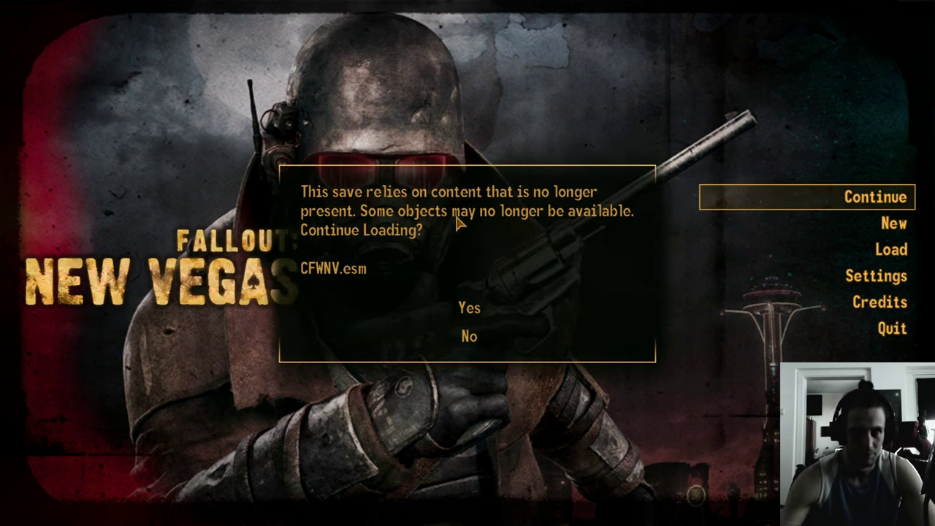
click(470, 306)
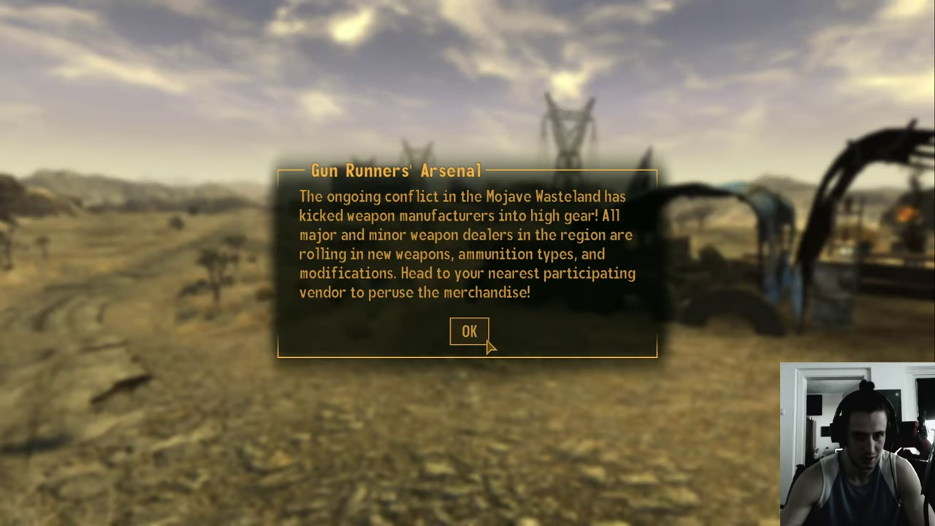
click(479, 335)
click(470, 283)
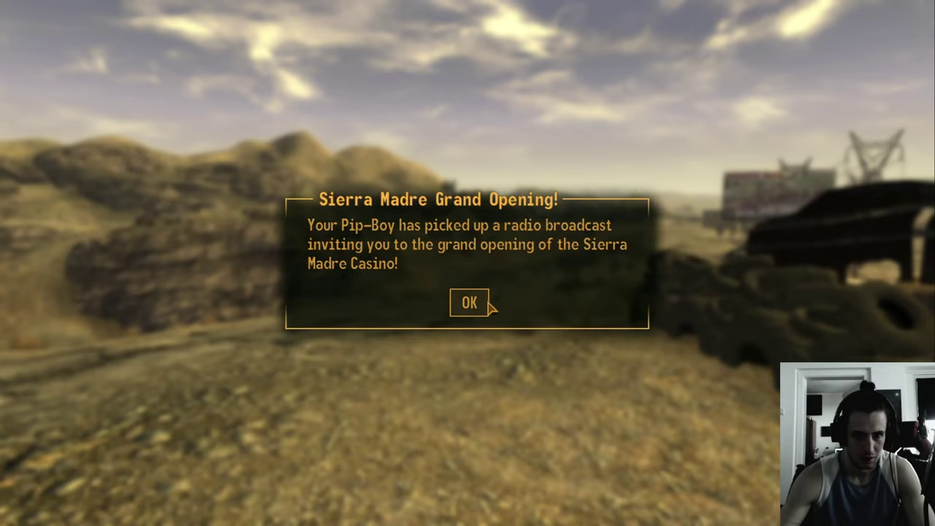
click(472, 302)
click(472, 302)
Quit the running game from its pause screen and return to Vortex
key(Escape)
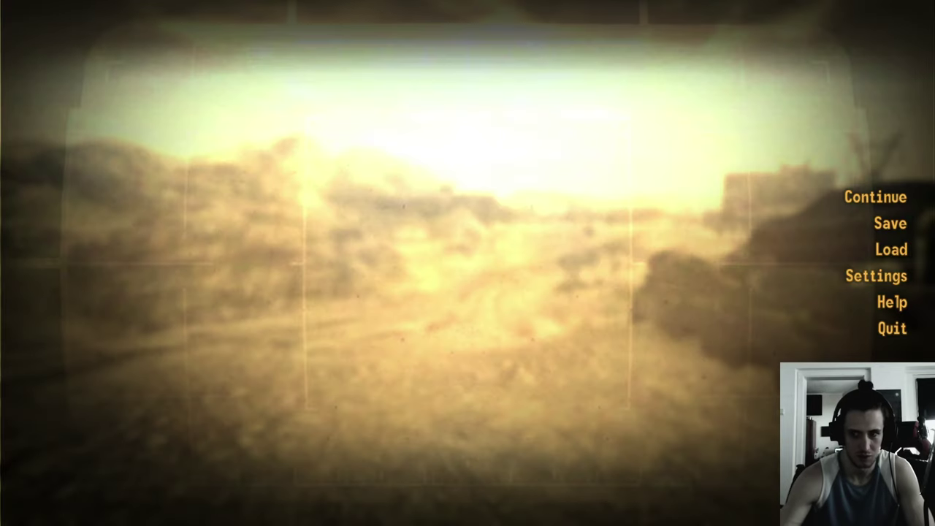
click(892, 329)
click(683, 320)
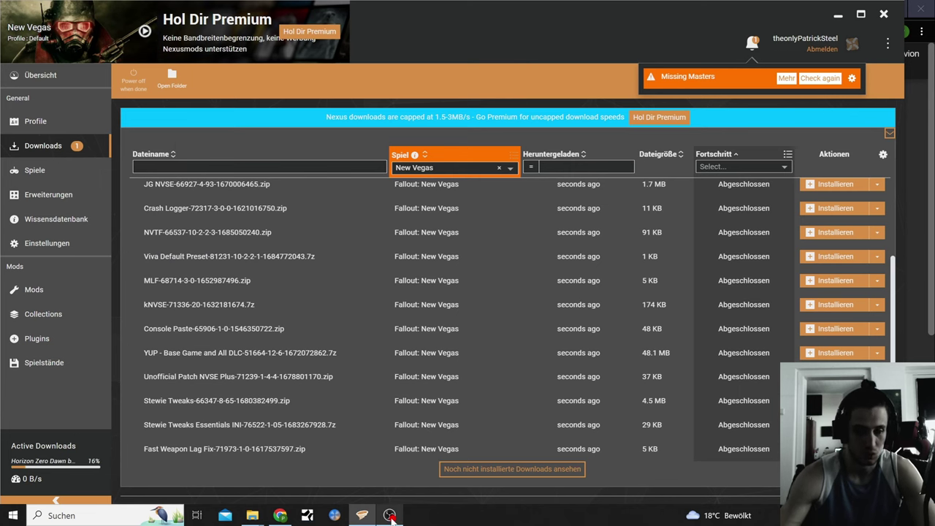
mouse_move(391, 517)
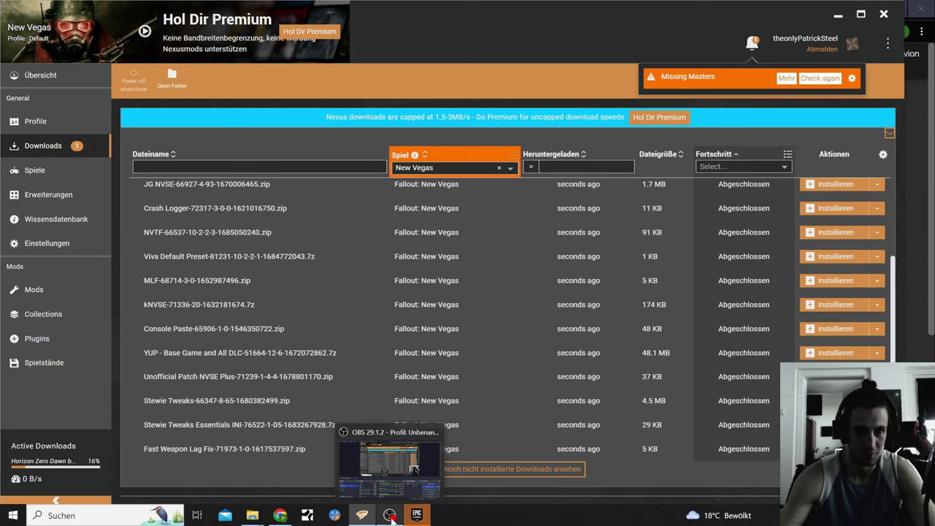
scroll(390, 350, up, 3)
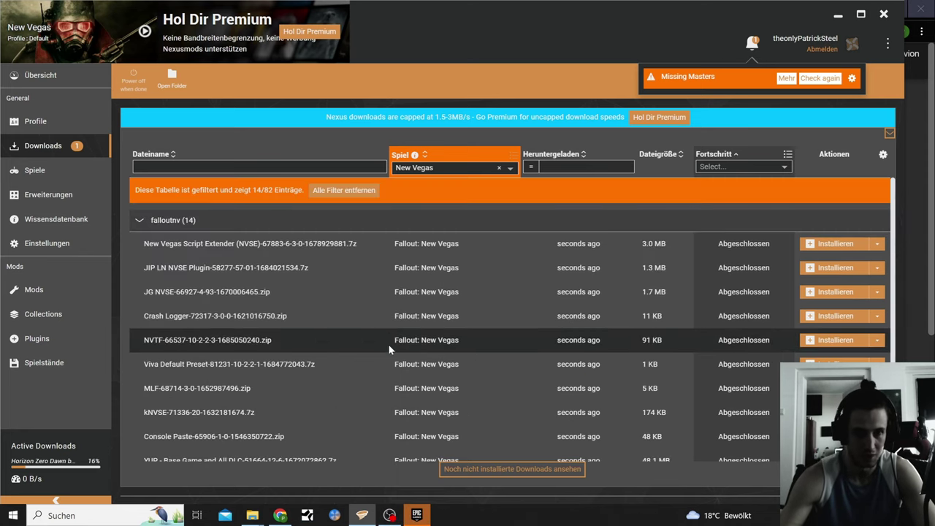
scroll(389, 350, down, 3)
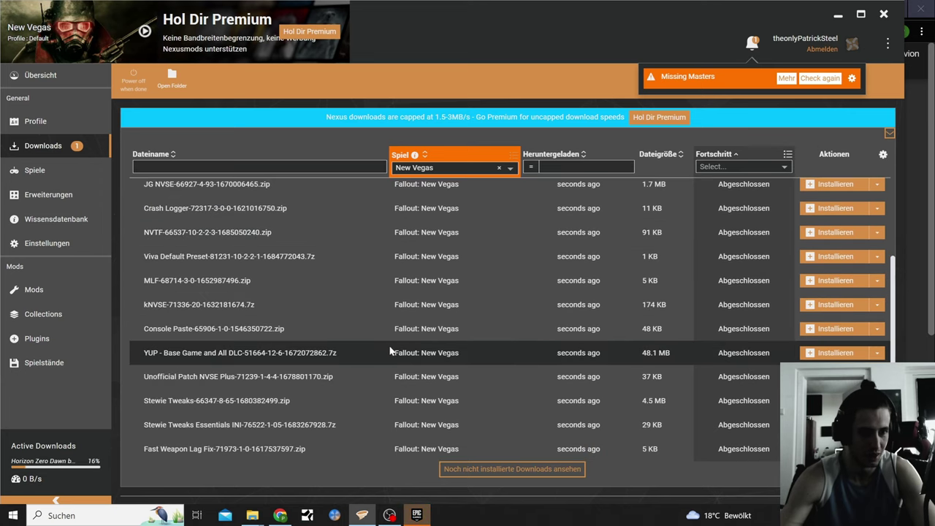
scroll(375, 366, up, 3)
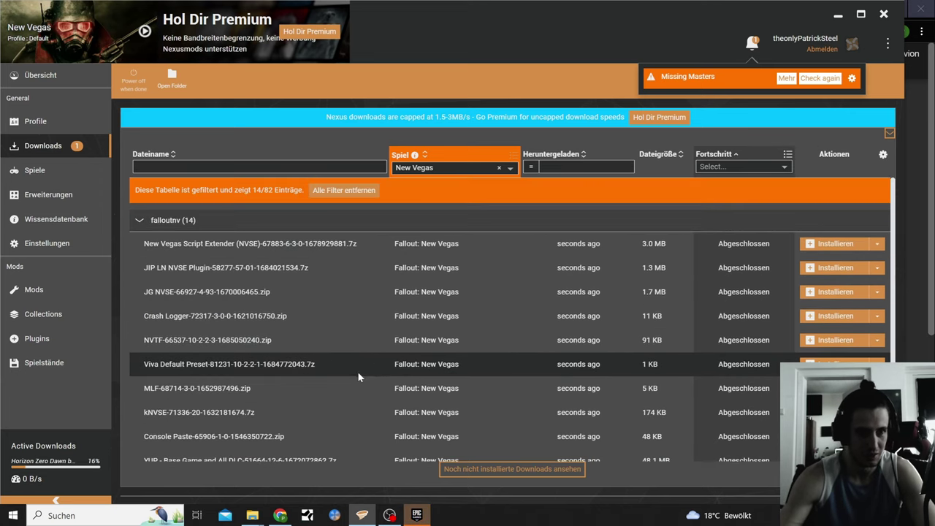
scroll(368, 336, down, 3)
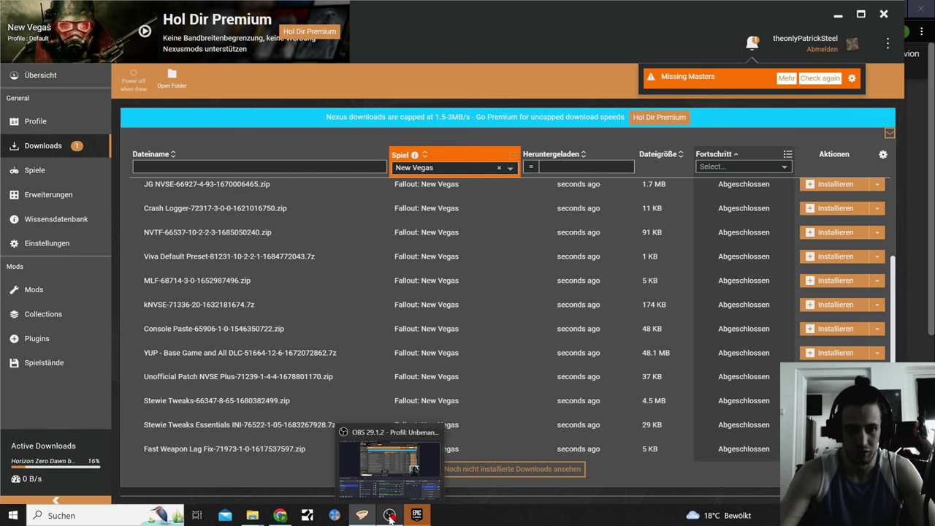
click(390, 517)
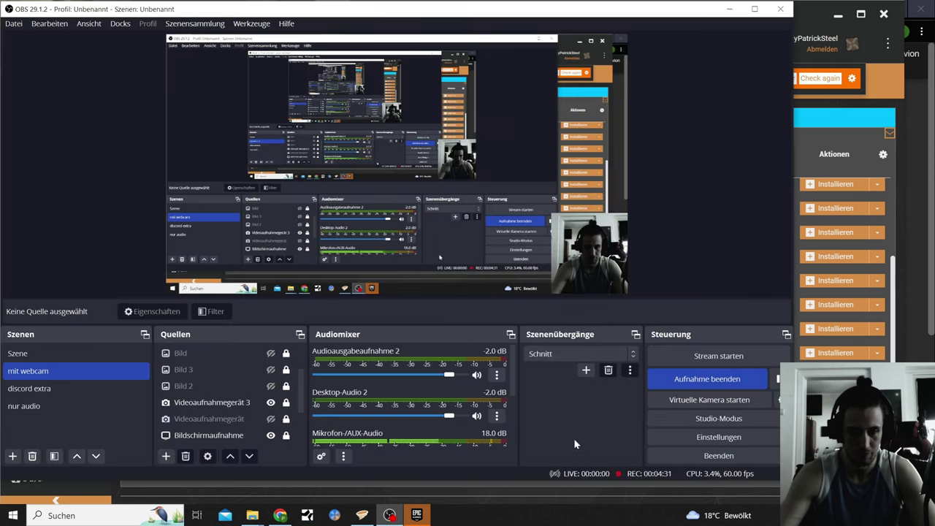